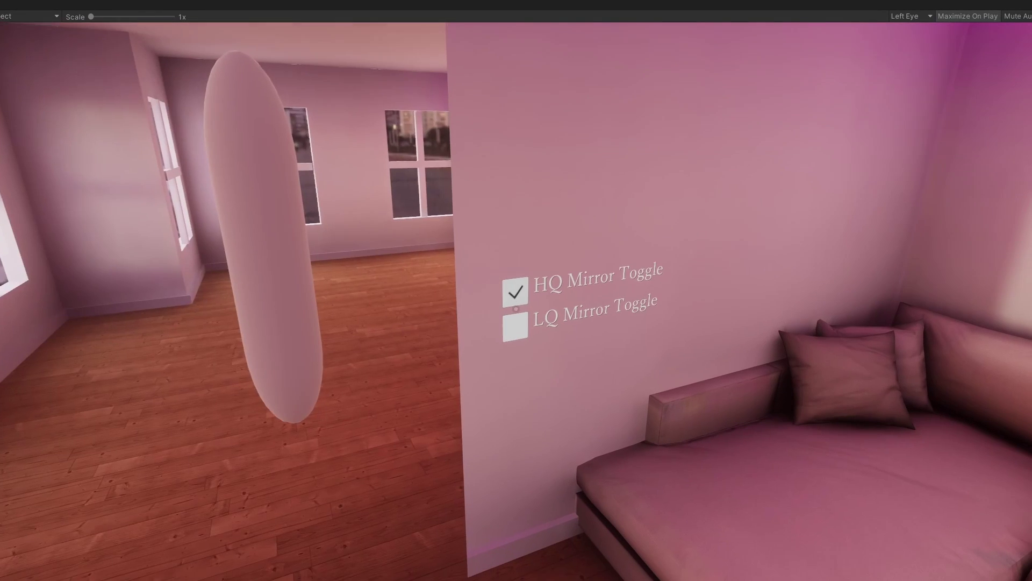
Step: Test the wall toggles by switching from the HQ mirror to the LQ mirror
left_click(516, 308)
left_click(516, 309)
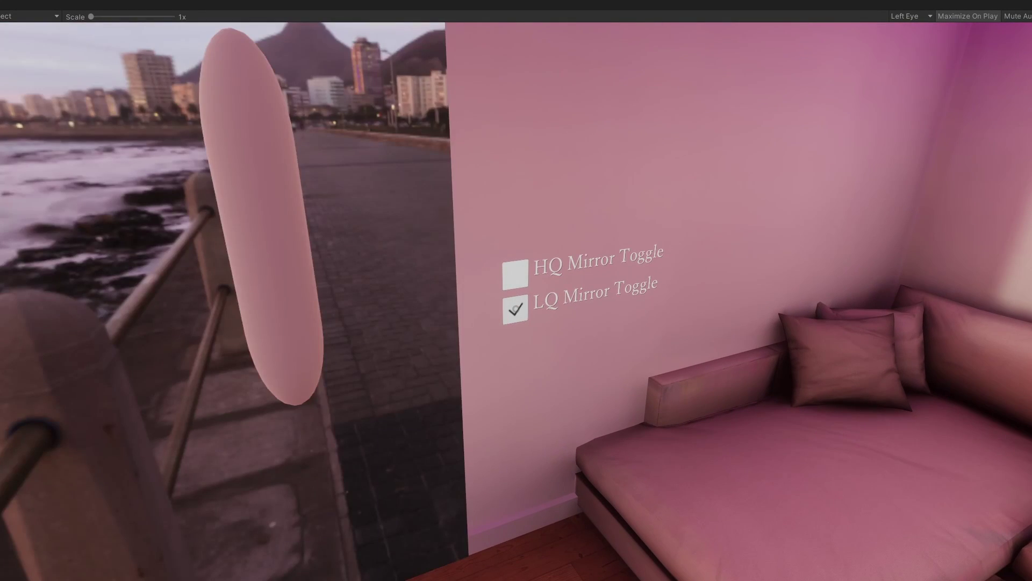
left_click(516, 309)
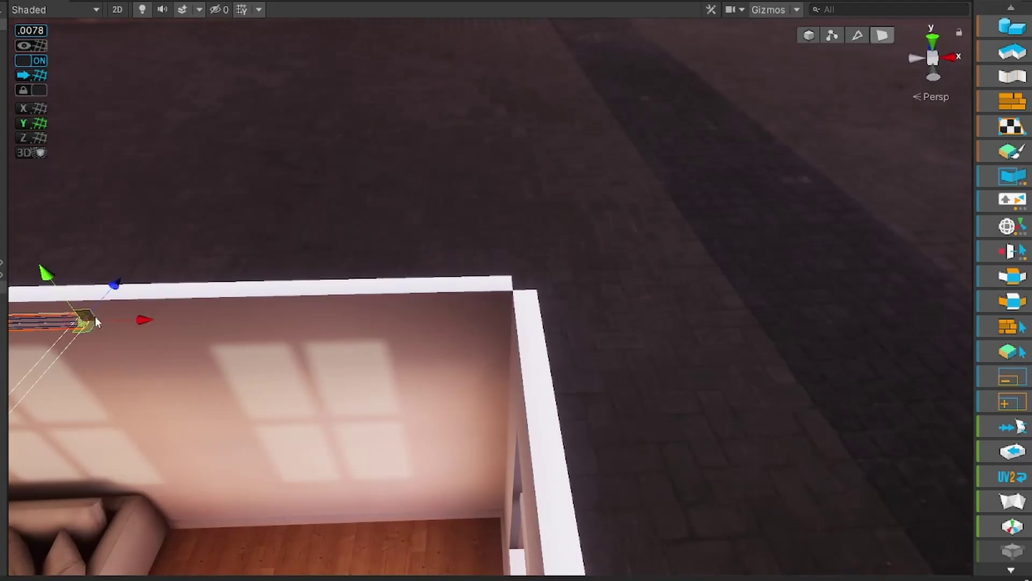
left_click_drag(137, 321, 581, 377)
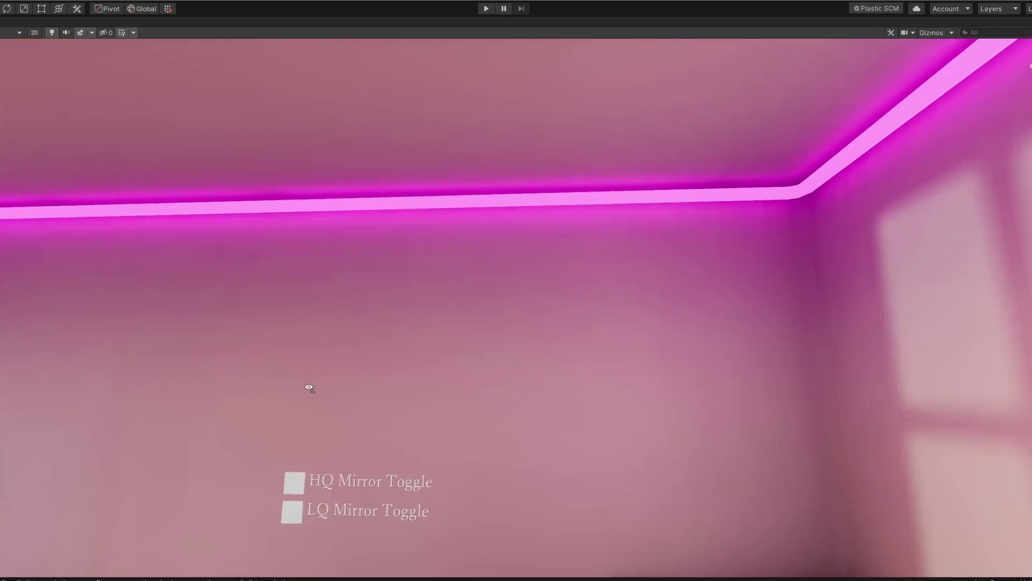
right_click_drag(309, 387, 783, 382)
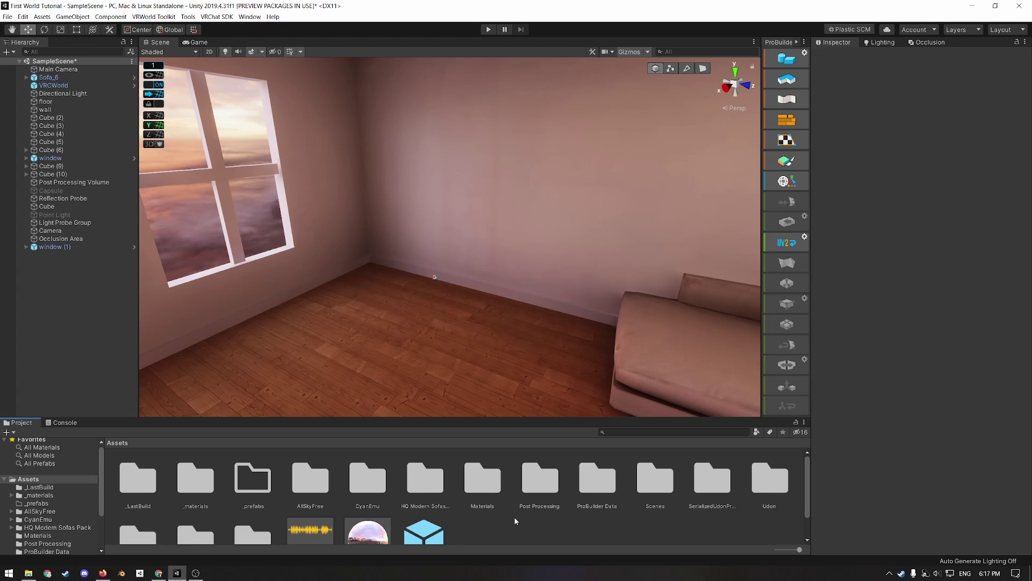
Step: Search the project assets for "mirror" and place the VRCMirror prefab in the room near the wall
left_click(635, 433)
type("mirror")
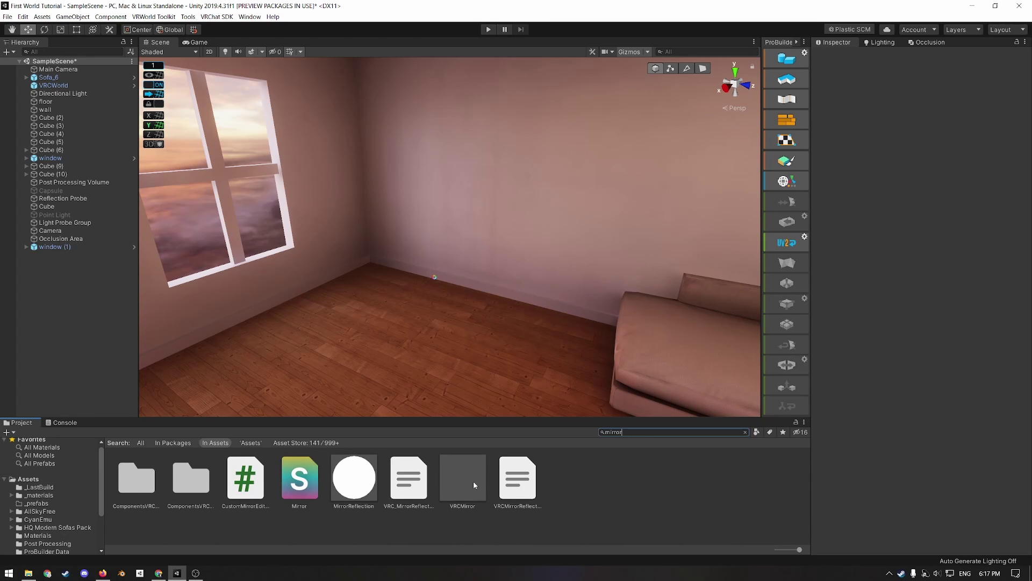
left_click_drag(473, 481, 441, 296)
Step: Rotate the mirror -90 degrees about Y to face the room and widen it to an X scale of about 2.29
right_click_drag(489, 341, 480, 306)
key("e")
left_click_drag(446, 273, 559, 275, "ctrl")
right_click_drag(560, 276, 561, 305)
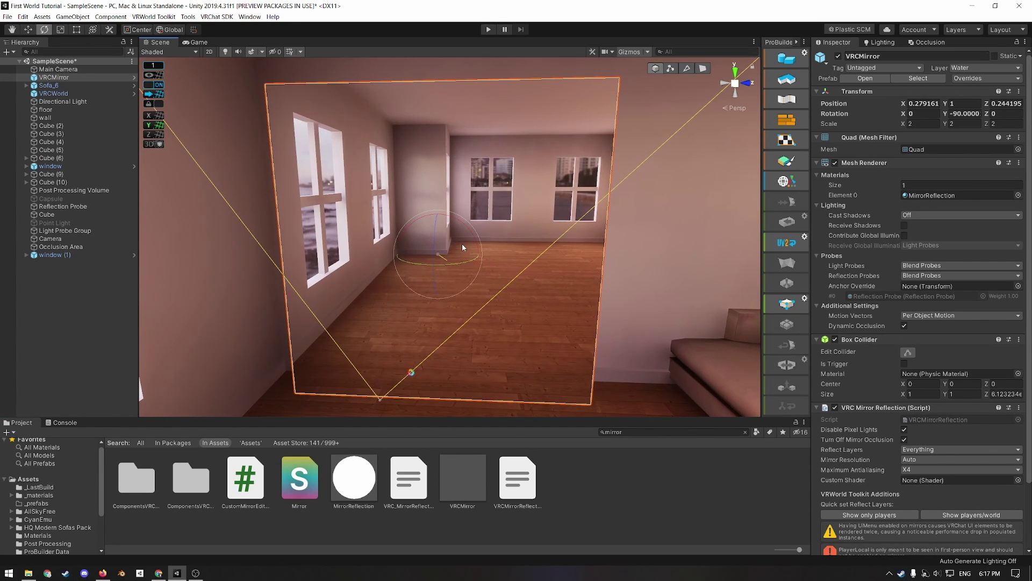
key("r")
left_click_drag(481, 256, 487, 258)
left_click_drag(487, 258, 380, 327, "alt")
Step: Turn off grid snapping and move the mirror along X to about 0.034, close against the wall
key("w")
left_click_drag(280, 140, 302, 141)
right_click_drag(302, 144, 423, 174)
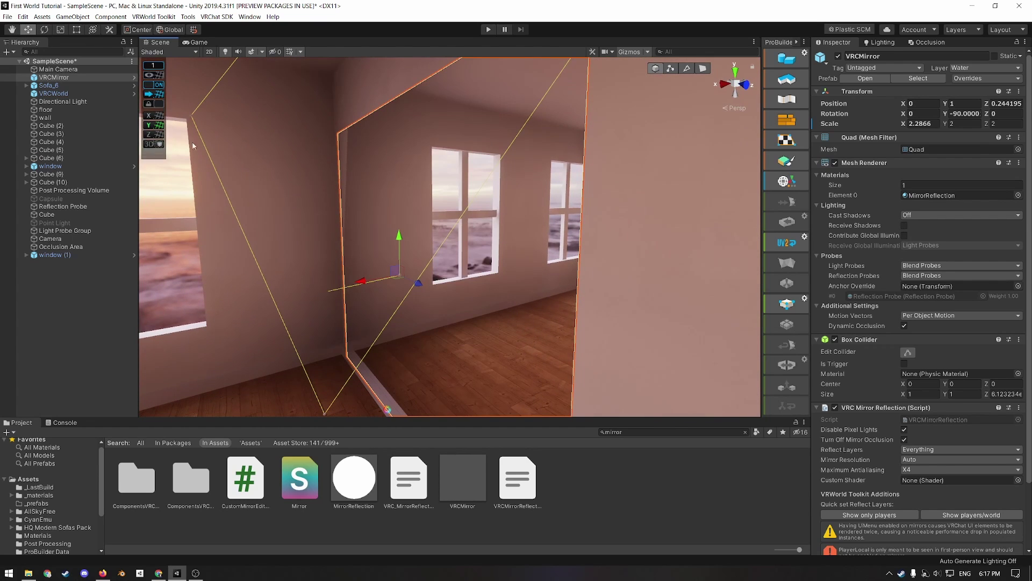
left_click(159, 85)
left_click_drag(361, 281, 354, 283)
right_click_drag(452, 314, 478, 330)
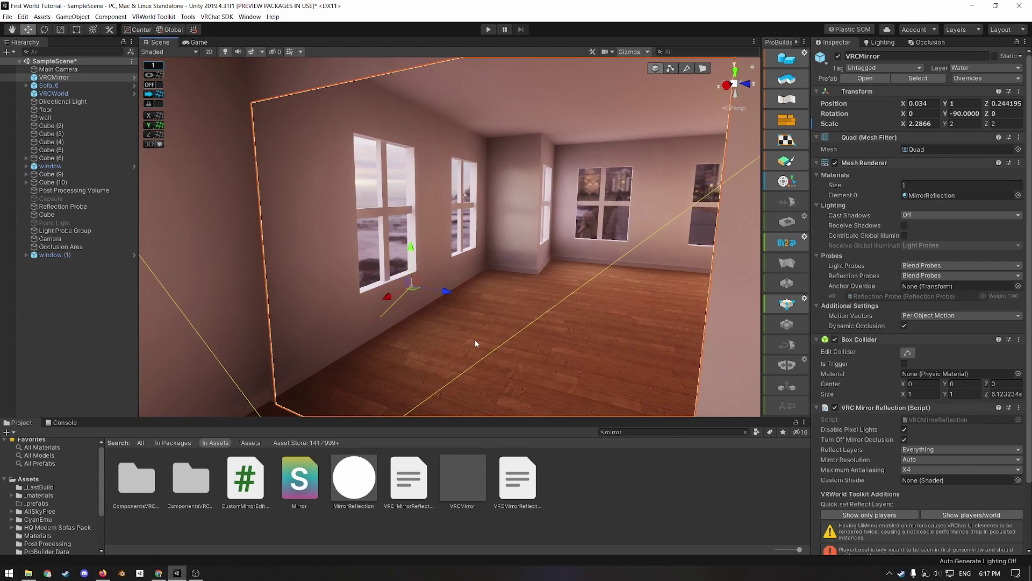
Step: Rename the VRCMirror object as HQ Mirror
left_click(56, 78)
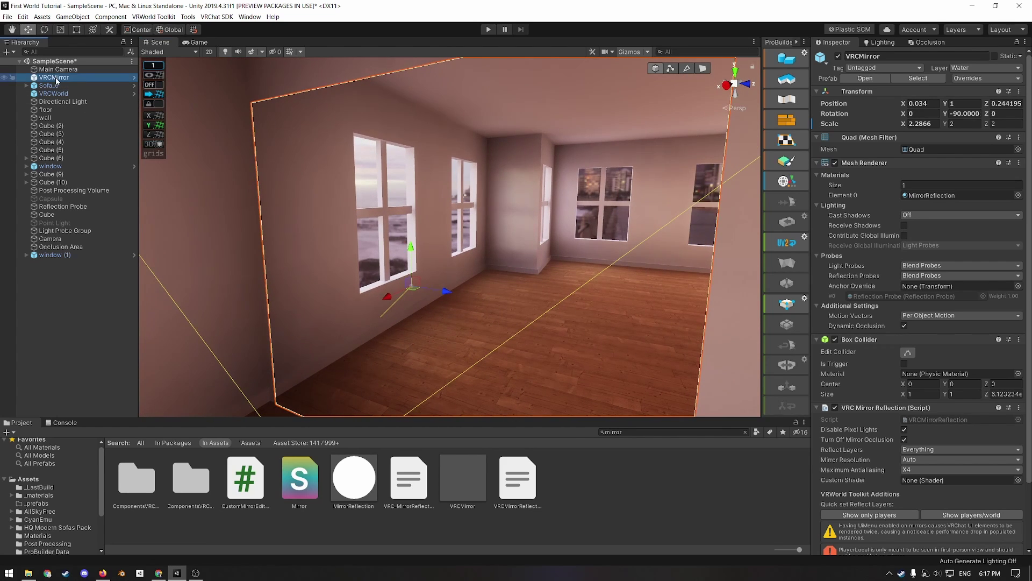
left_click(55, 78)
type("HQ")
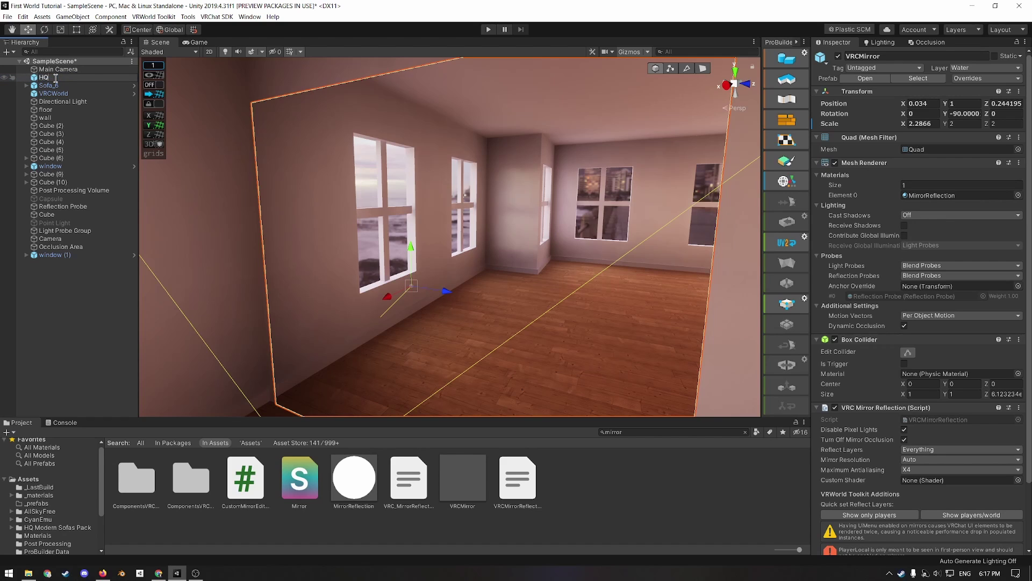
type(" Mirror")
key("Return")
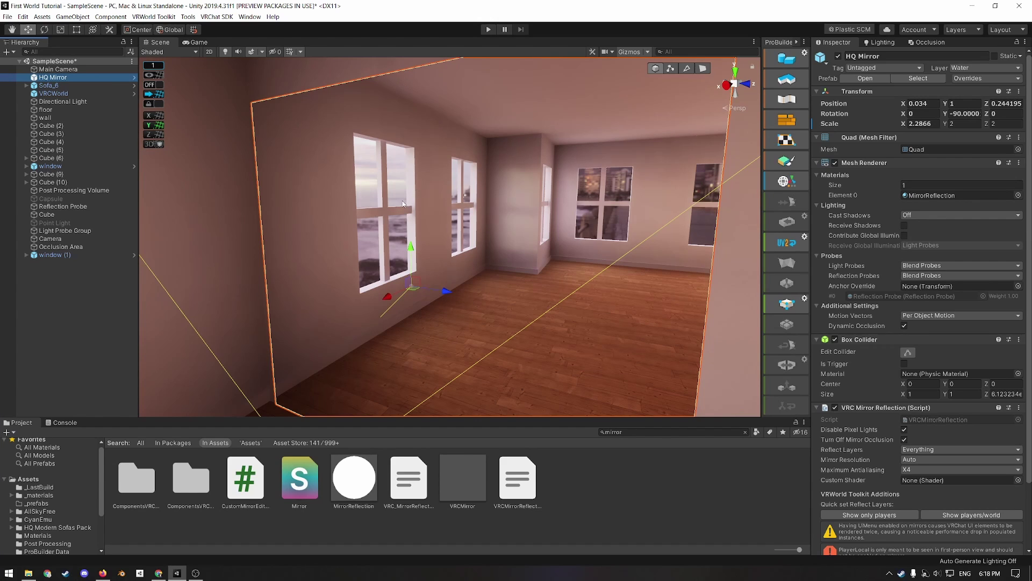
Step: Apply the players/world reflect-layer preset to the HQ Mirror and add the Walkthrough layer to it
scroll(953, 449, "down", 3)
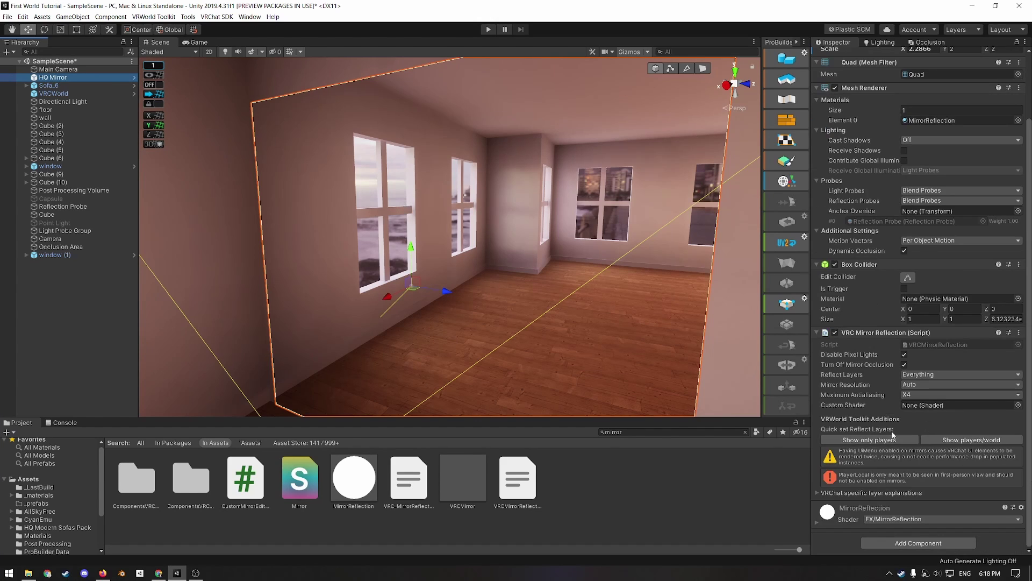
left_click(987, 441)
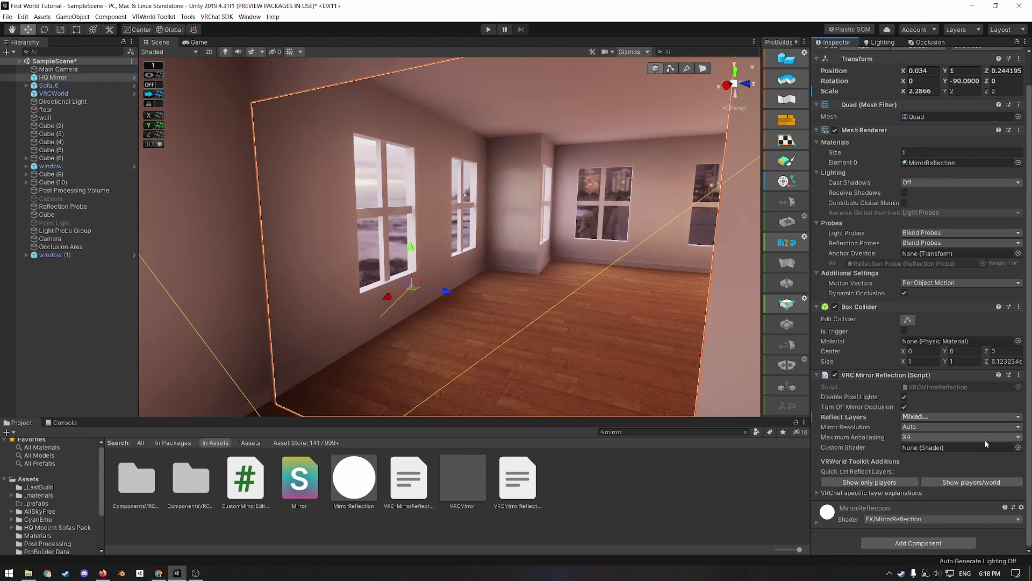
left_click(915, 418)
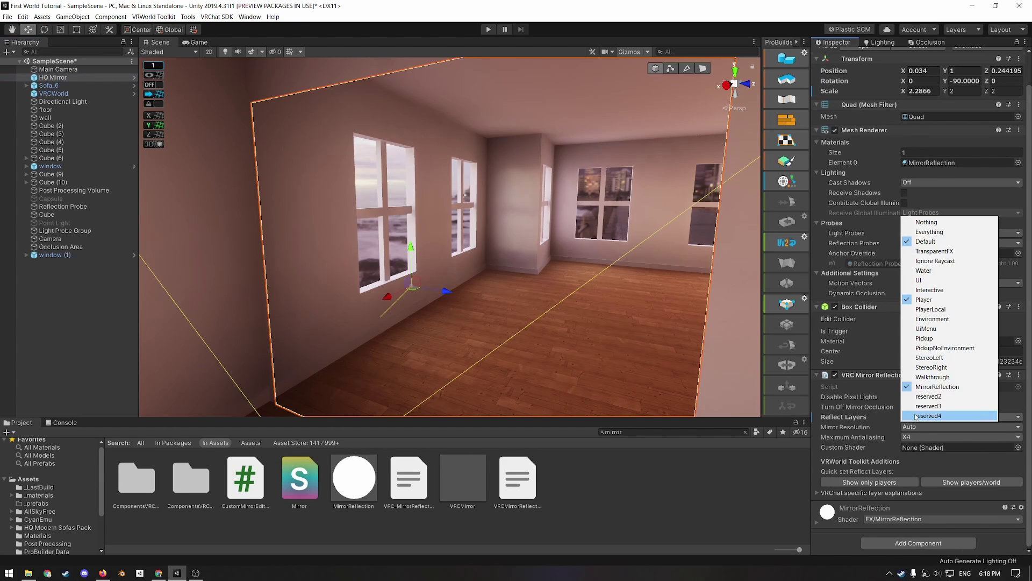
left_click(935, 377)
right_click_drag(576, 323, 647, 330)
middle_click_drag(648, 330, 651, 257)
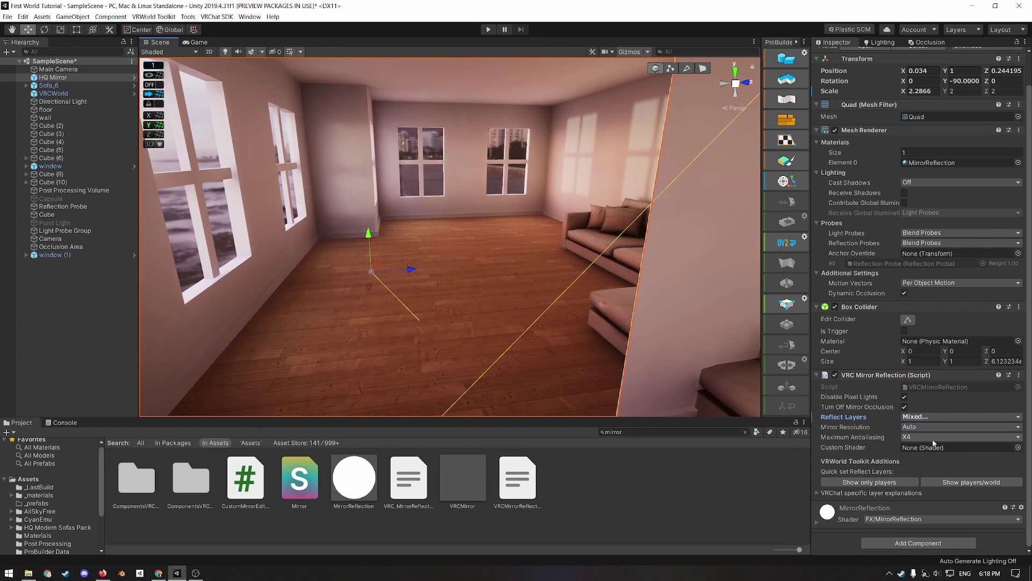
Step: Switch the mirror's Walkthrough reflect layer off and on again to compare the reflections, and also enable the Pickup layer
left_click(925, 418)
left_click(928, 376)
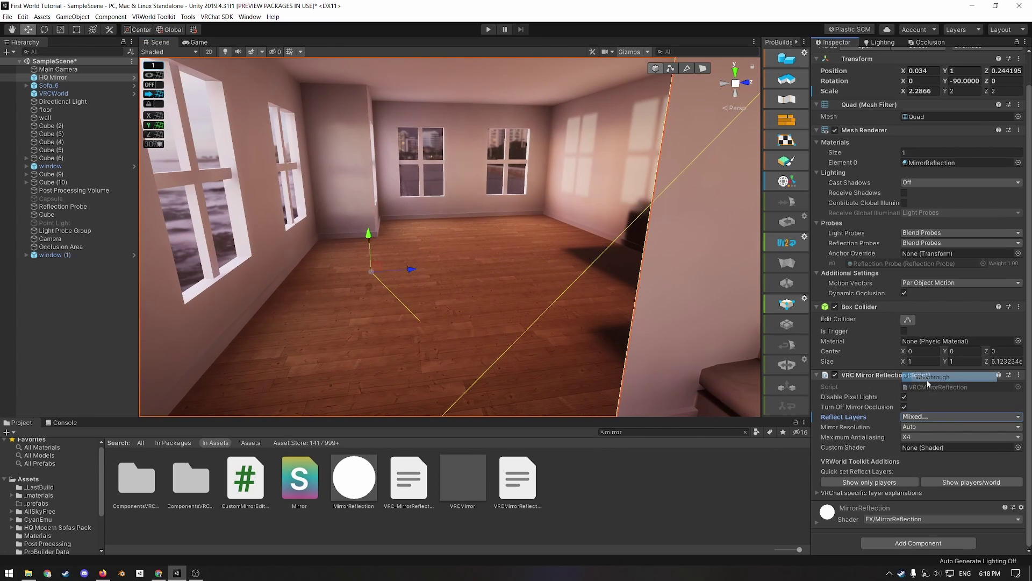
left_click(932, 417)
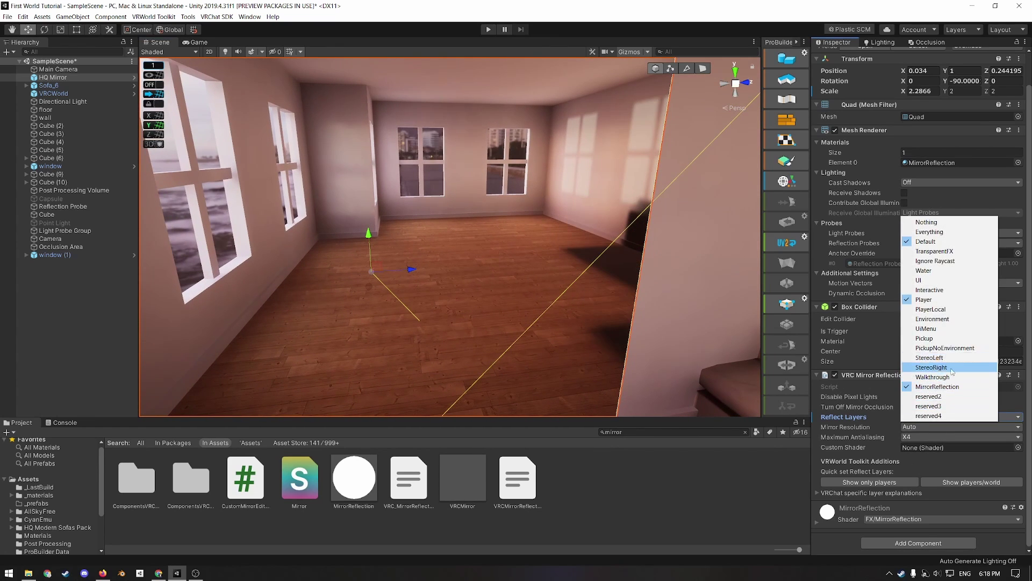
left_click(930, 377)
left_click(940, 418)
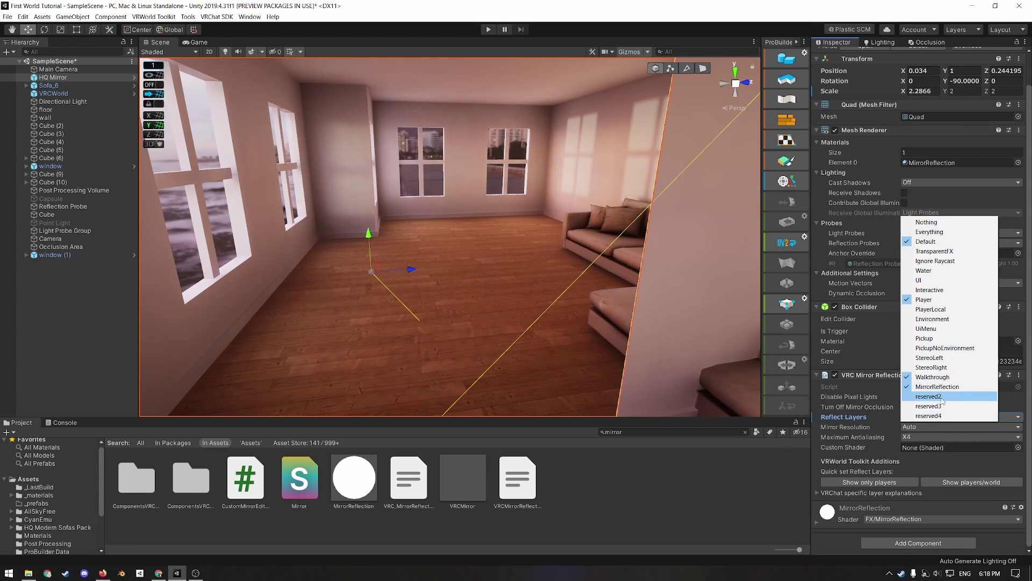
left_click(949, 342)
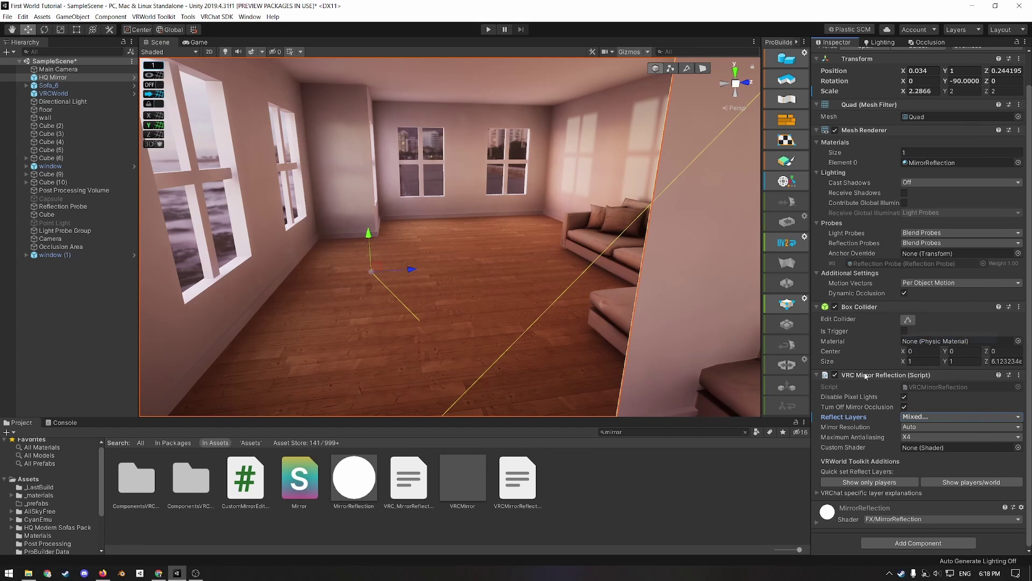
Step: Inspect the mirror's placement in the room and deactivate the HQ Mirror object
right_click_drag(466, 259, 435, 288)
middle_click_drag(435, 288, 412, 245)
right_click_drag(412, 245, 413, 247)
right_click_drag(486, 305, 442, 301)
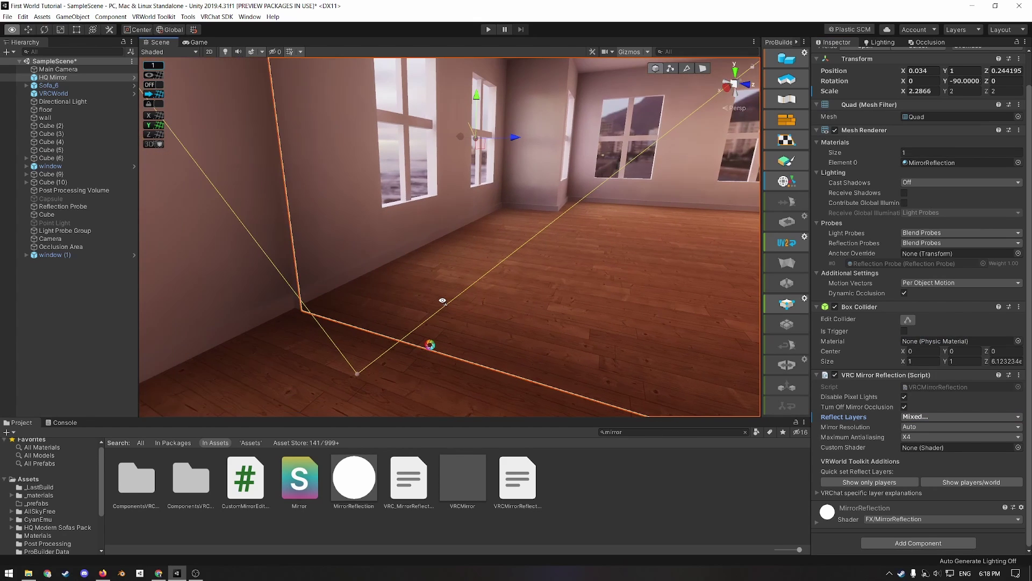
scroll(889, 66, "up", 2)
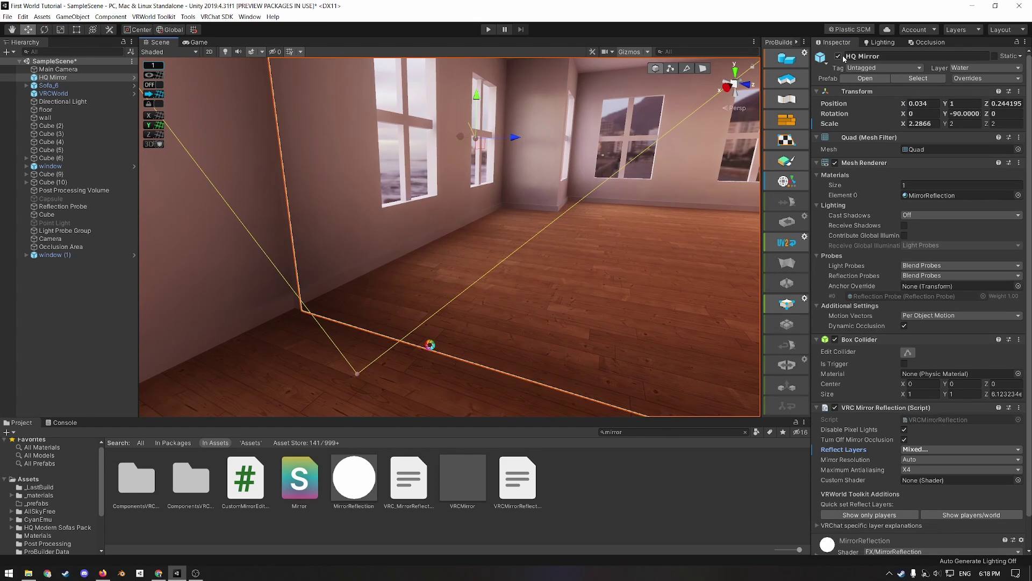
left_click(840, 56)
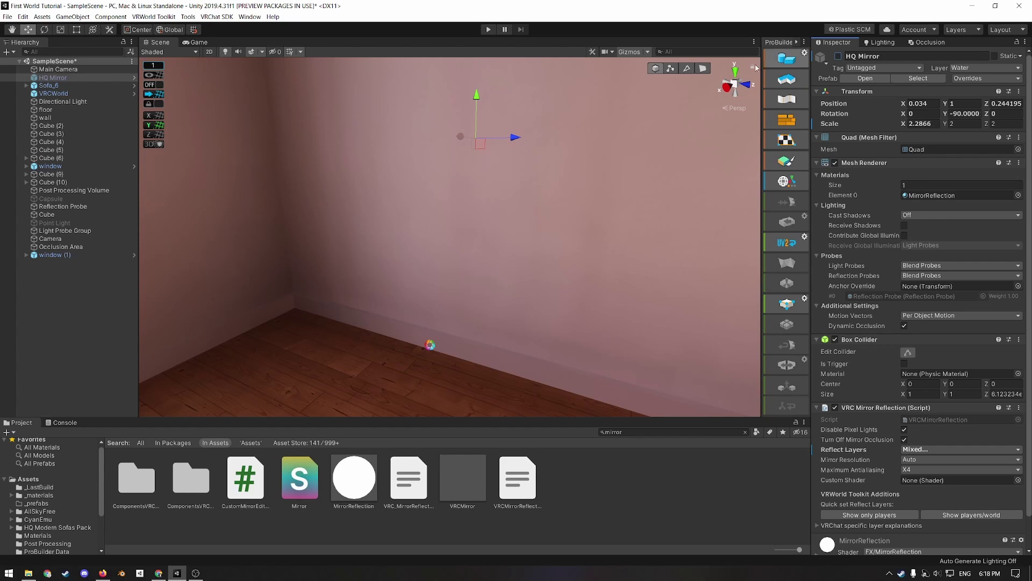
Step: Add a UI Toggle to the scene
right_click(83, 300)
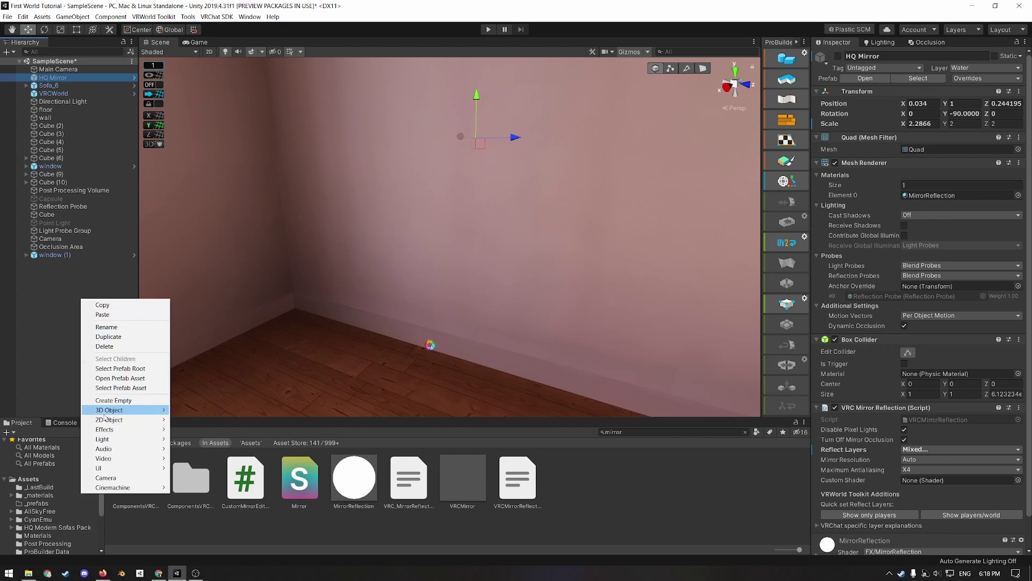
mouse_move(103, 468)
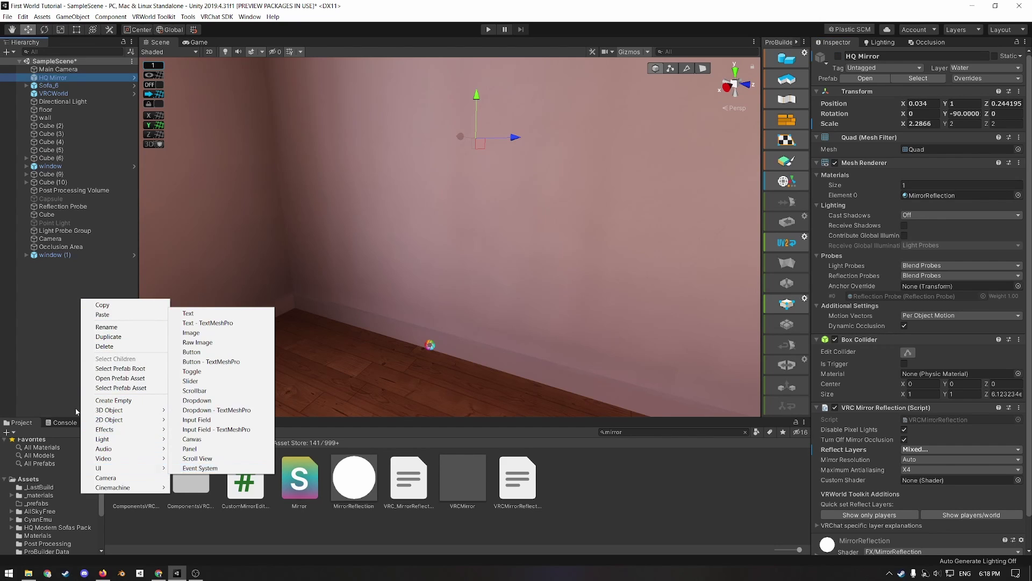
left_click(199, 371)
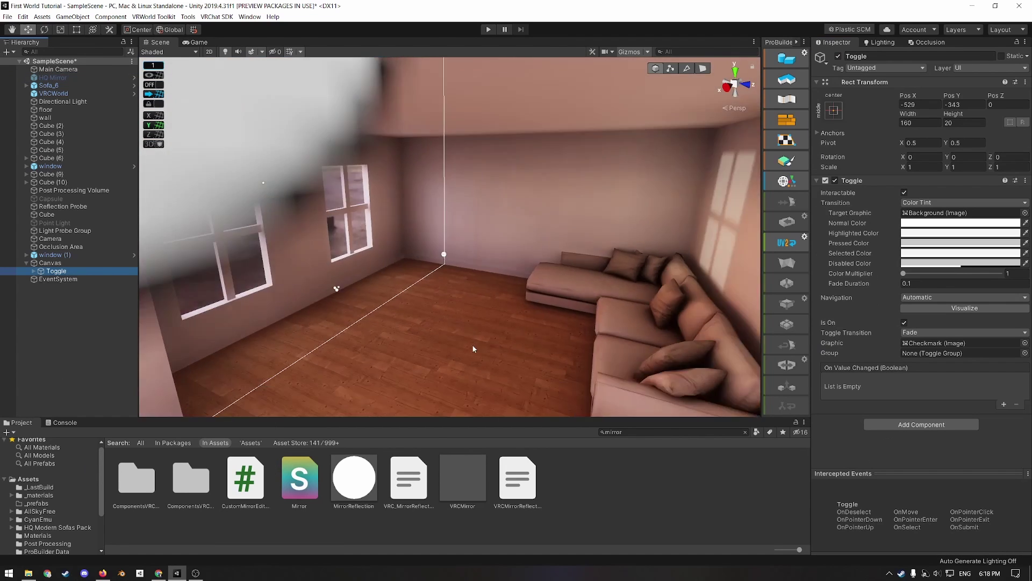
scroll(515, 346, "down", 1)
scroll(515, 346, "up", 2)
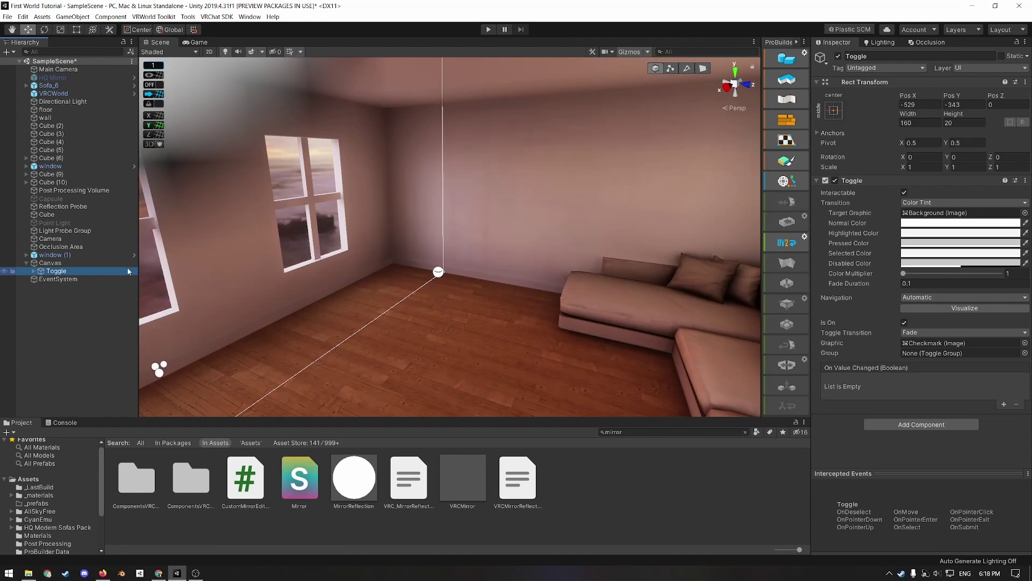
Step: Set the Canvas render mode to World Space
left_click(53, 263)
key("f")
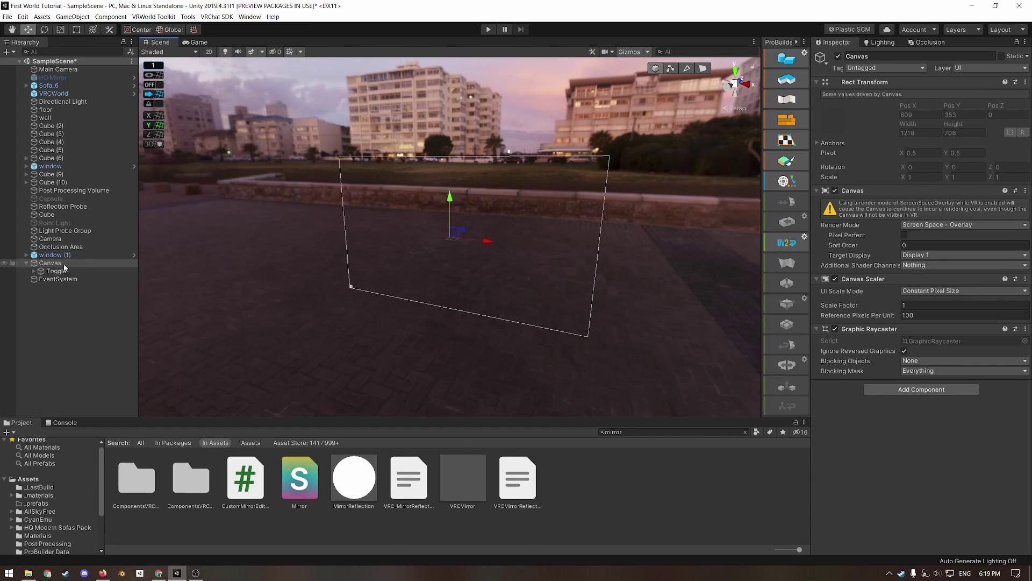
left_click(926, 225)
left_click(921, 257)
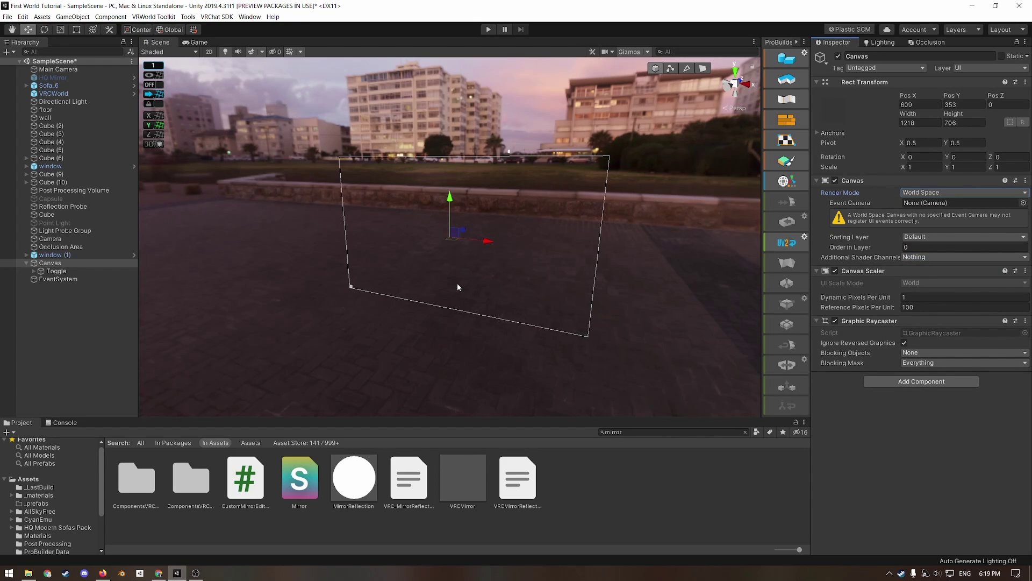
Step: Scale the Canvas down to 0.001 on the X, Y and Z axes
left_click(920, 168)
left_click(920, 168)
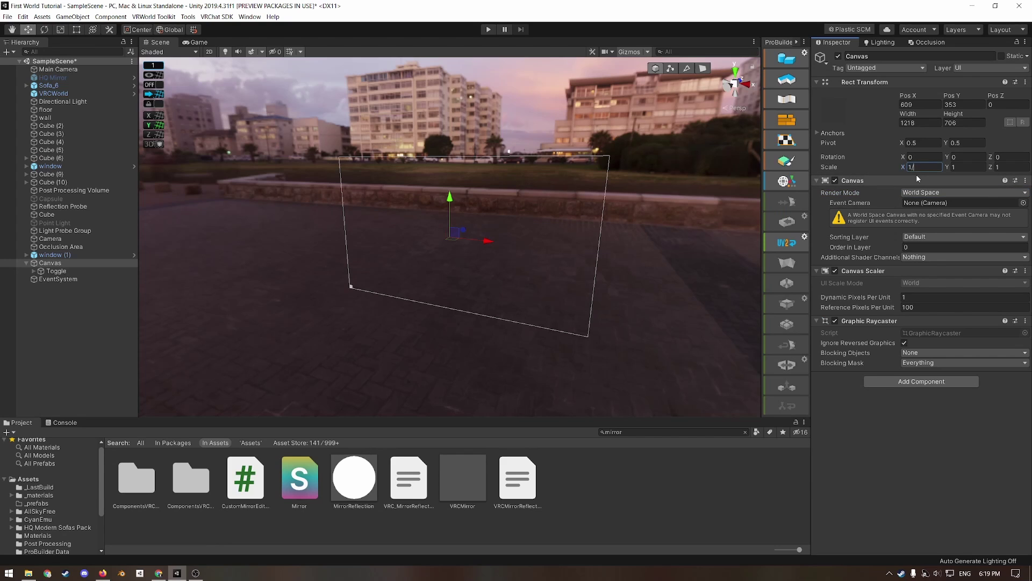
type("/1000")
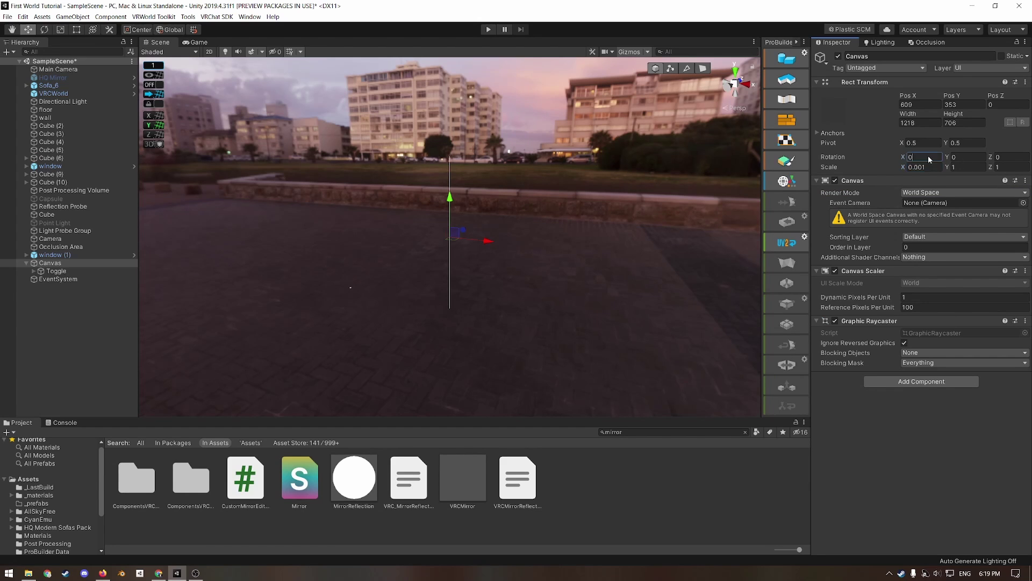
left_click(904, 167)
key("ctrl+c")
key("Tab")
key("ctrl+v")
key("Tab")
key("ctrl+v")
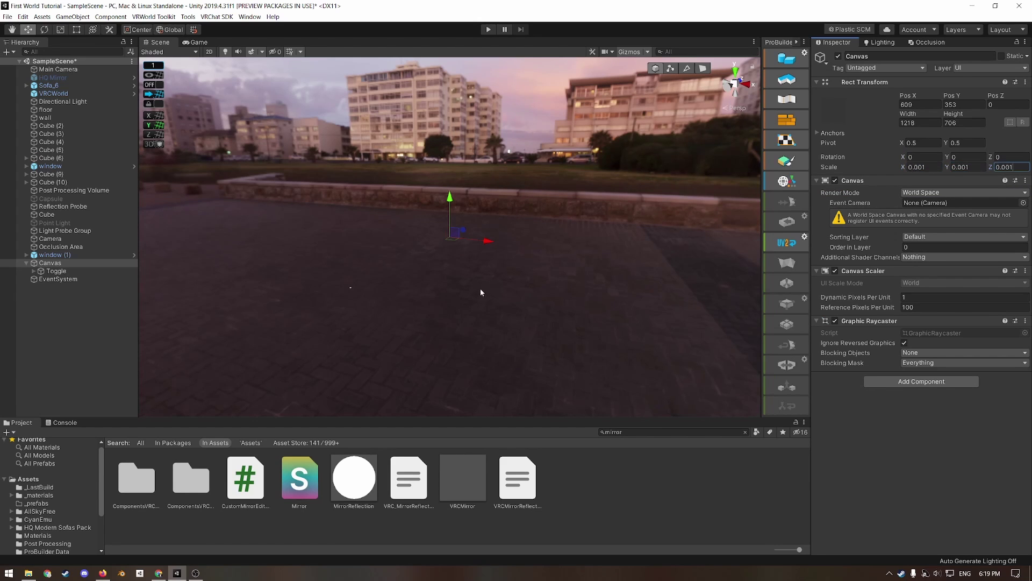
Step: Set the Canvas position to 0 on both X and Y
right_click_drag(480, 288, 471, 290)
key("f")
left_click_drag(477, 294, 366, 357, "alt")
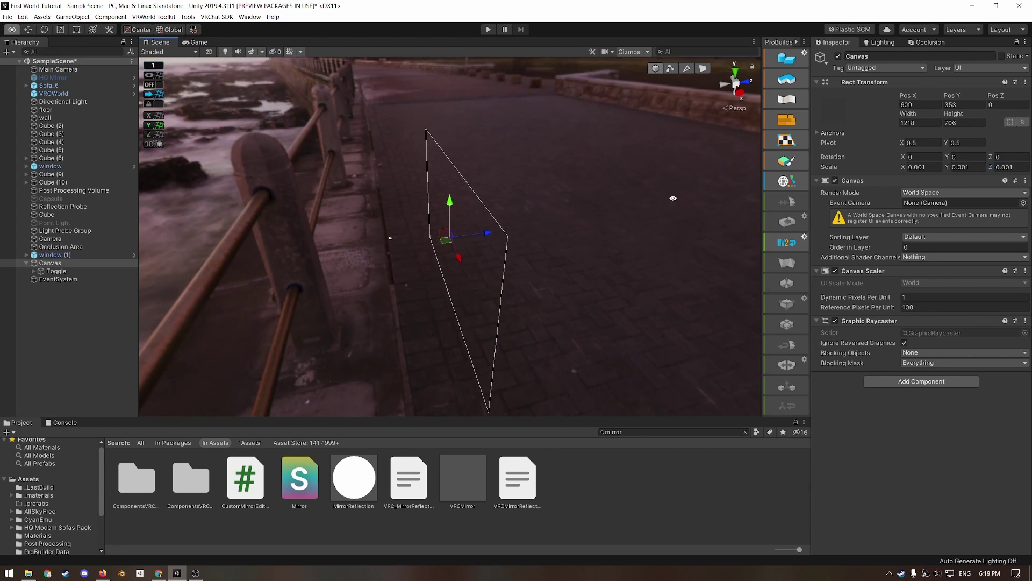
left_click(922, 104)
type("0")
key("Tab")
type("0")
right_click_drag(700, 185, 614, 197)
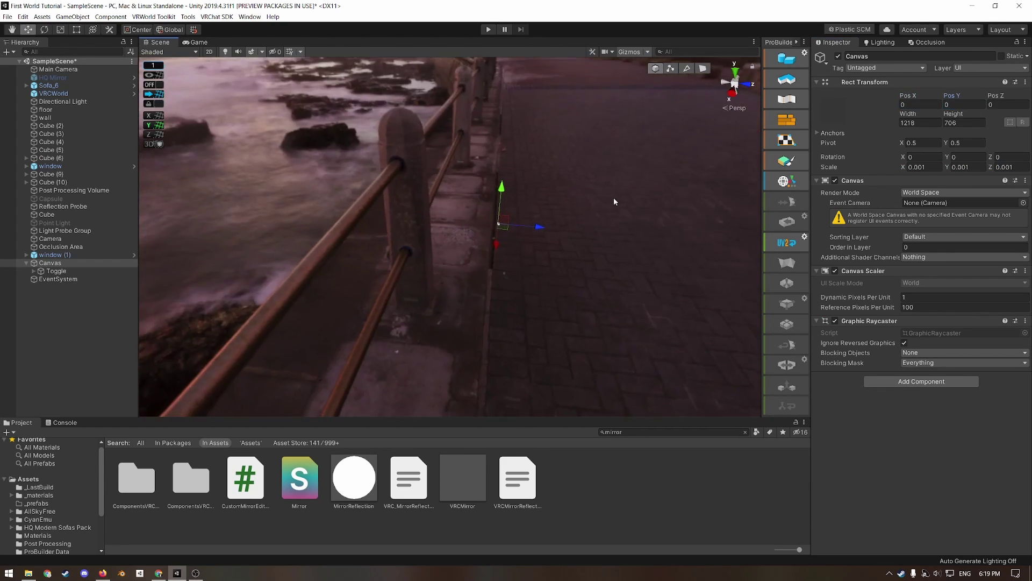
Step: Set the layer of the Canvas and all its children to Default
key("f")
left_click_drag(400, 266, 542, 262, "alt")
left_click(969, 68)
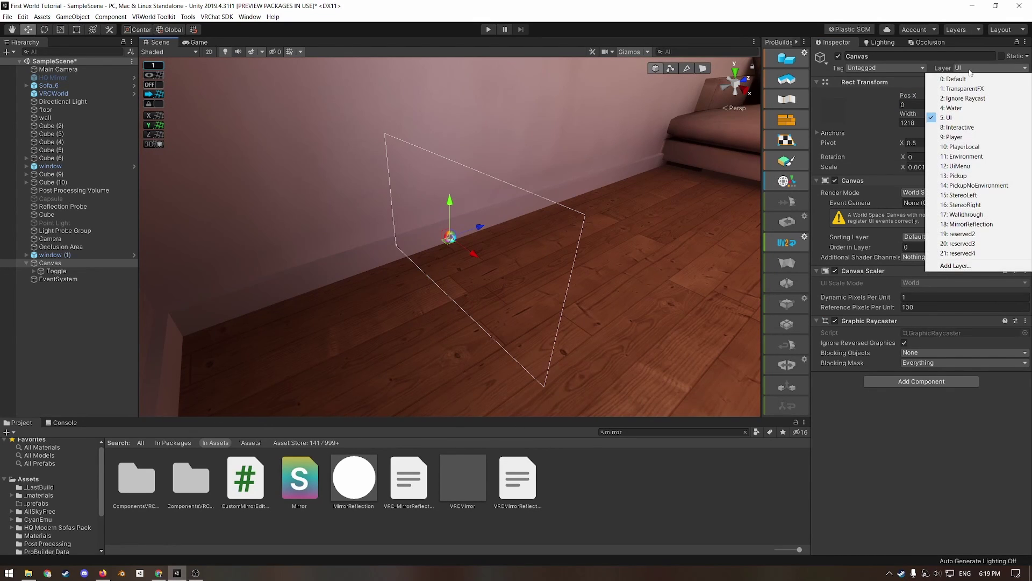
left_click(958, 79)
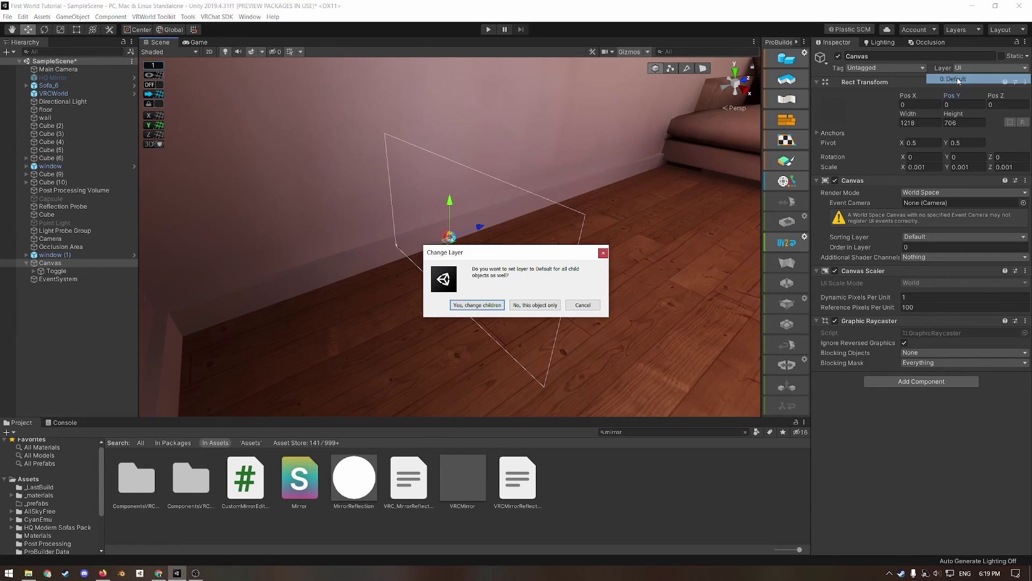
left_click(478, 305)
Step: Add a Box Collider component to the Canvas
mouse_move(886, 299)
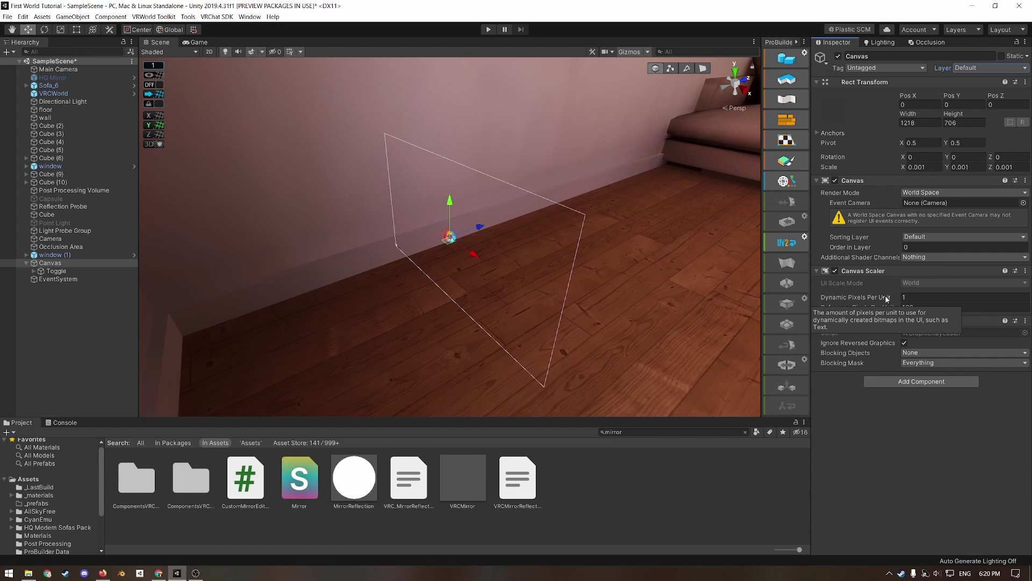
left_click(895, 381)
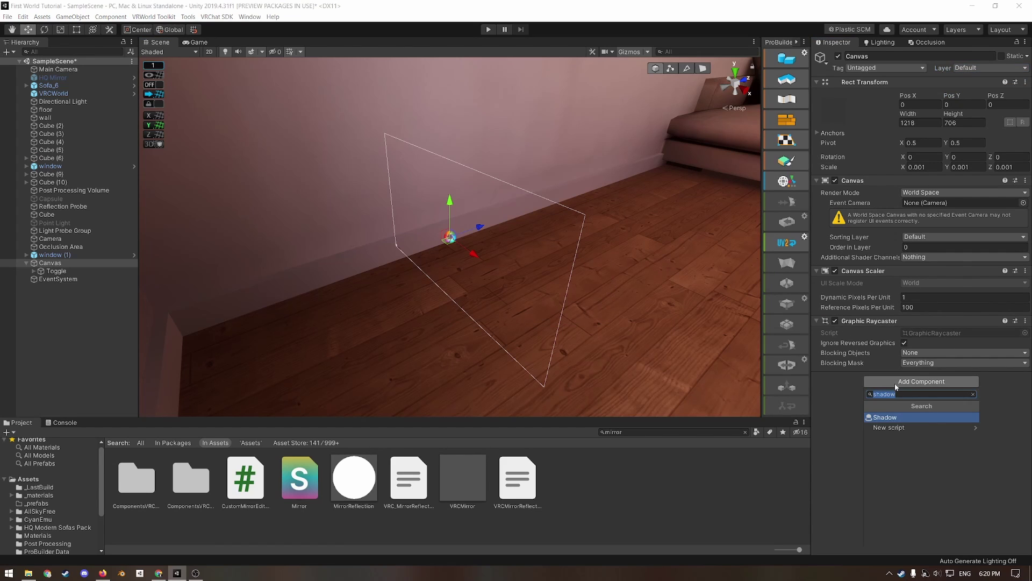
type("box c")
key("Return")
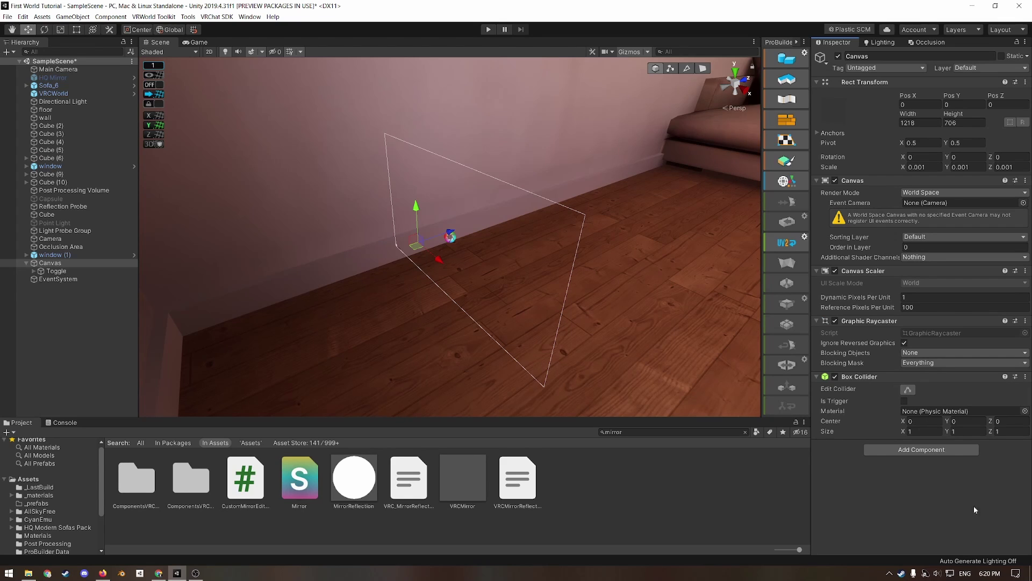
Step: Add the VRC Ui Shape component to the Canvas
left_click(920, 450)
type("vrc ui")
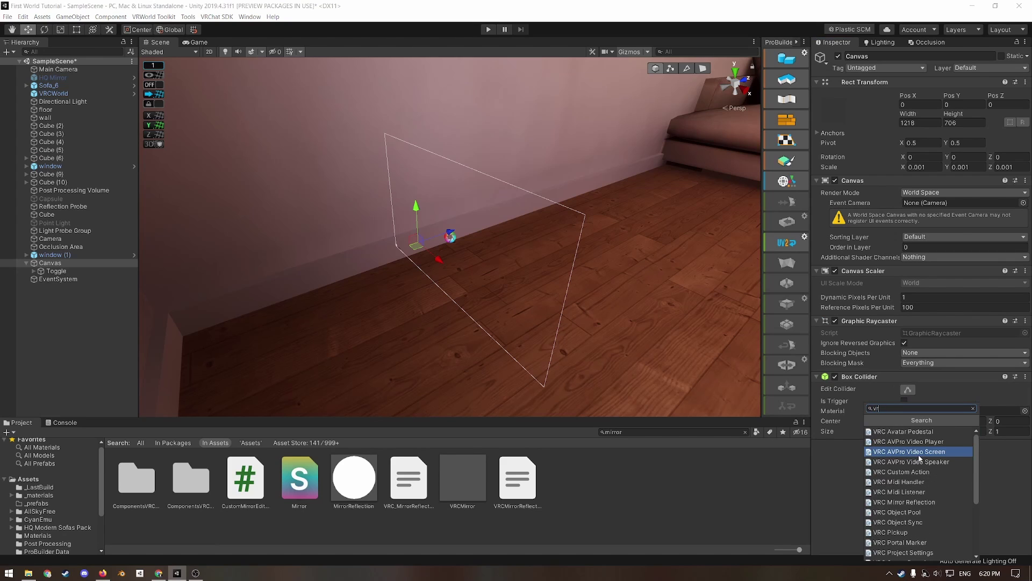
key("Up")
key("Up")
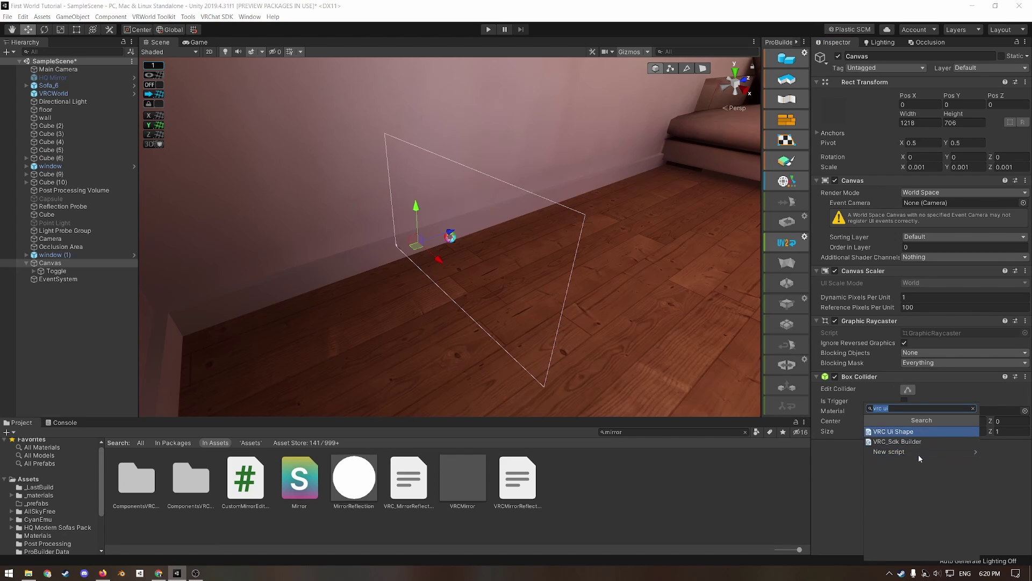
key("Return")
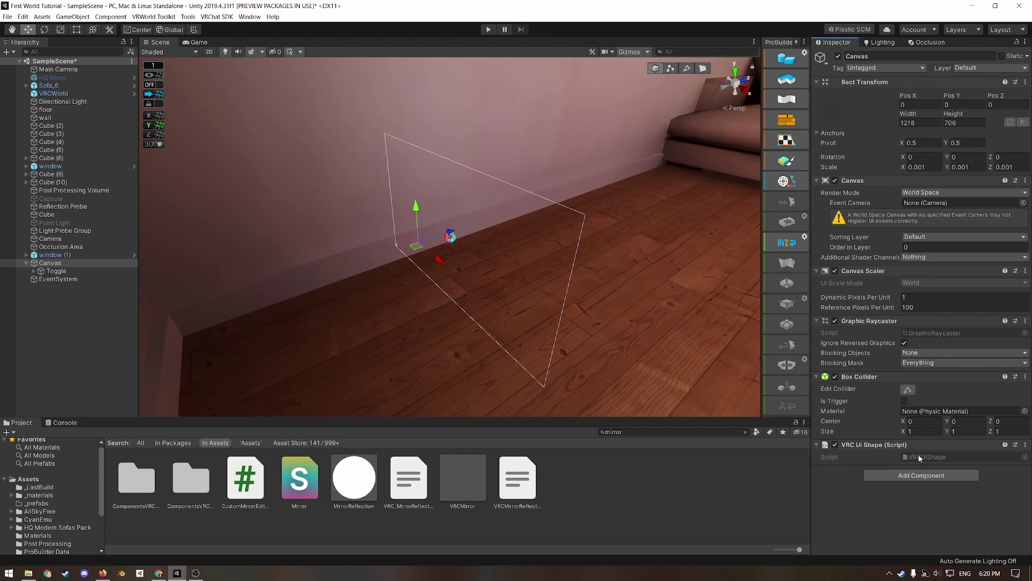
Step: Rotate the Canvas to about -90 degrees around the Y axis
left_click(960, 68)
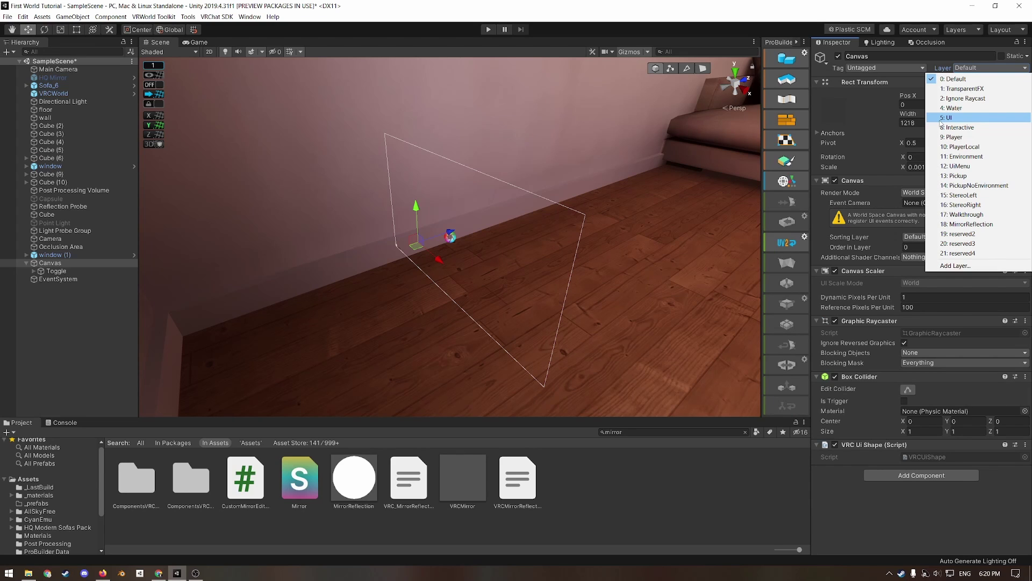
left_click(435, 240)
key("s")
right_click_drag(434, 240, 401, 242)
key("w")
key("e")
left_click_drag(383, 235, 608, 365)
Step: From the top view, move the Canvas inside the room against the wall, at about X 0.016 and Z 2.276
left_click(734, 75)
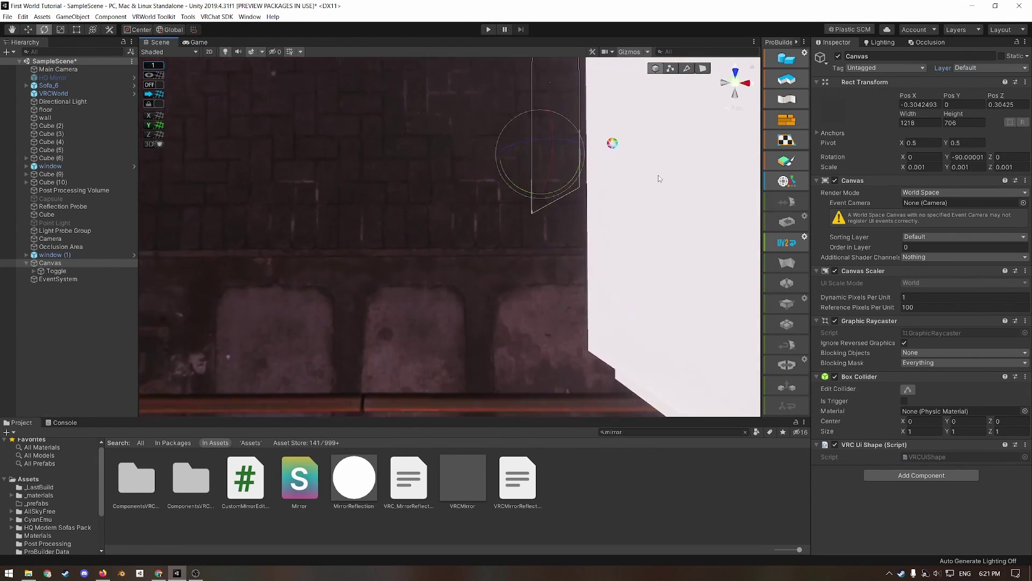
scroll(645, 181, "down", 5)
left_click(734, 83)
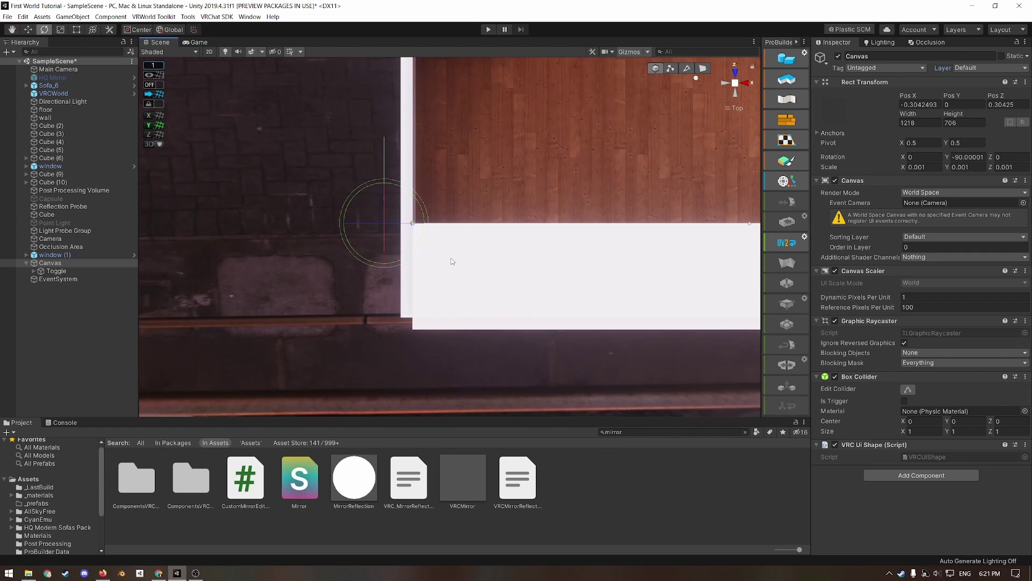
key("w")
mouse_move(389, 218)
left_mouse_down()
mouse_move(452, 200)
mouse_move(422, 175)
mouse_move(407, 263)
mouse_move(406, 221)
left_mouse_up()
middle_click_drag(655, 296, 406, 202)
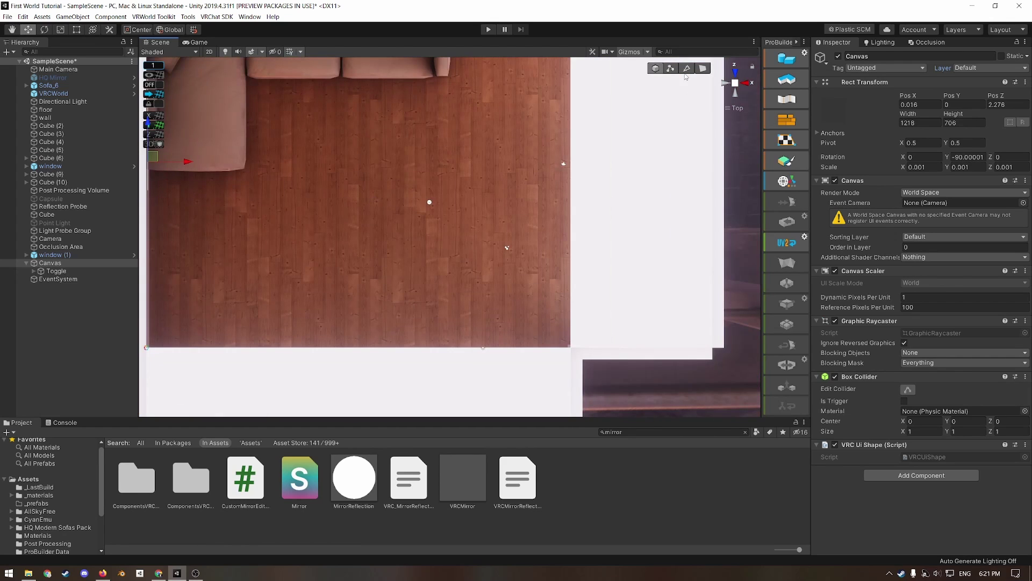
Step: Delete the two upward-facing ceiling faces of Cube (5) to open the room from above
left_click(702, 69)
left_click_drag(510, 349, 610, 220, "alt")
left_click(596, 138)
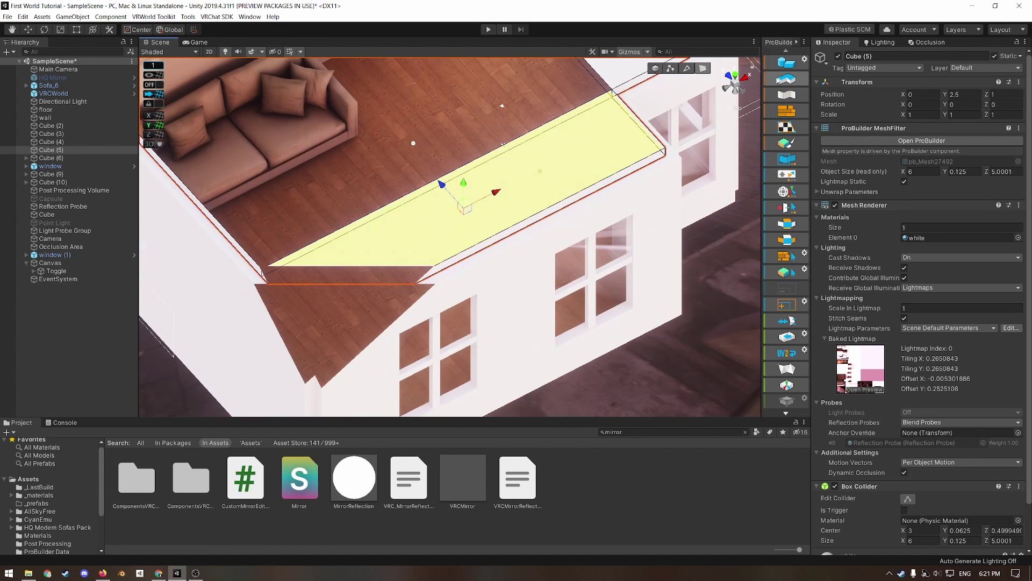
middle_click_drag(608, 139, 557, 243)
left_click(605, 150, "shift")
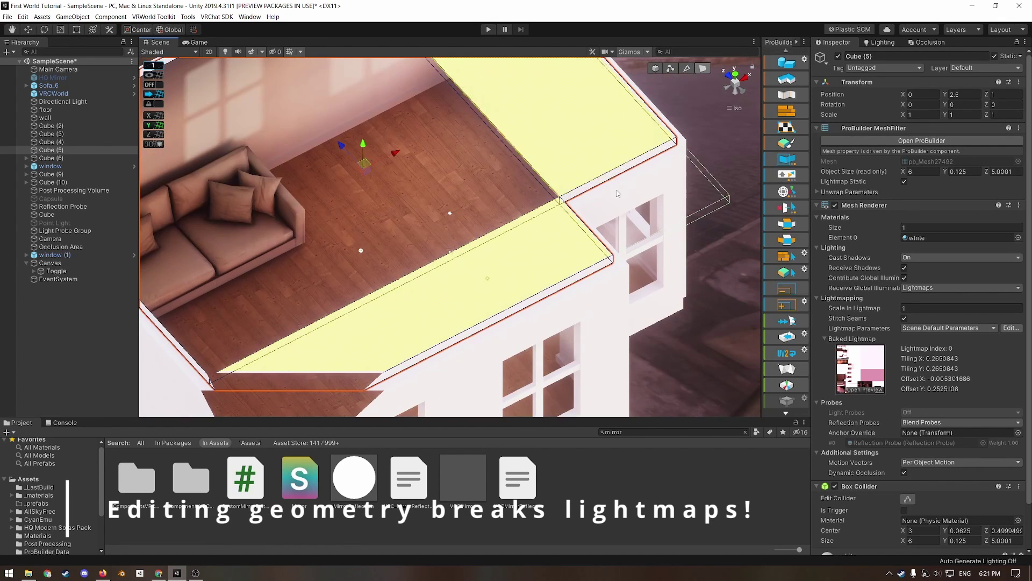
key("Delete")
left_click_drag(614, 195, 535, 176, "alt")
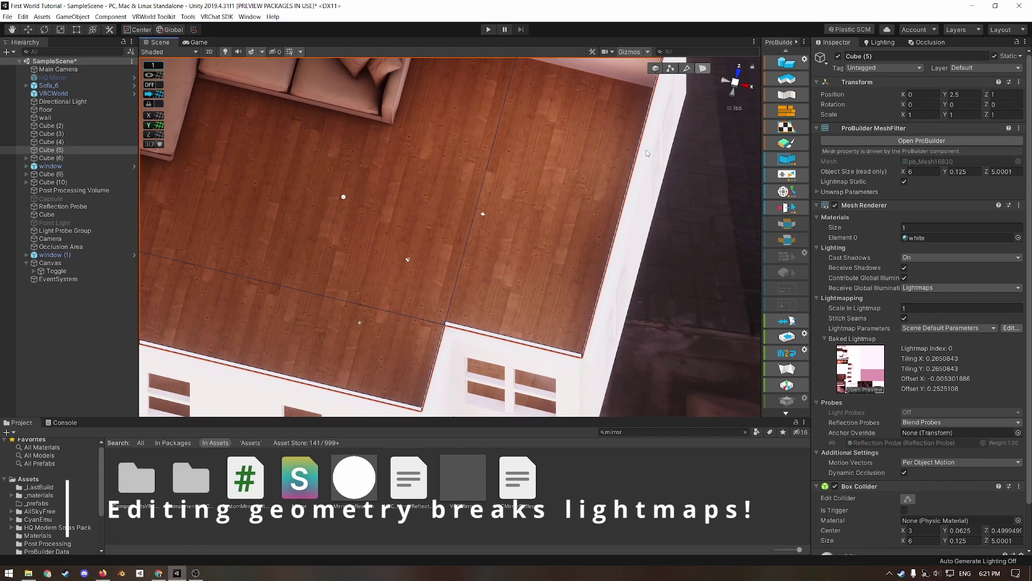
key("Escape")
Step: Place the Canvas higher on the wall beside the sofa, at about Y 0.967 and Z 1.965
left_click_drag(615, 380, 504, 350, "alt")
double_click(50, 263)
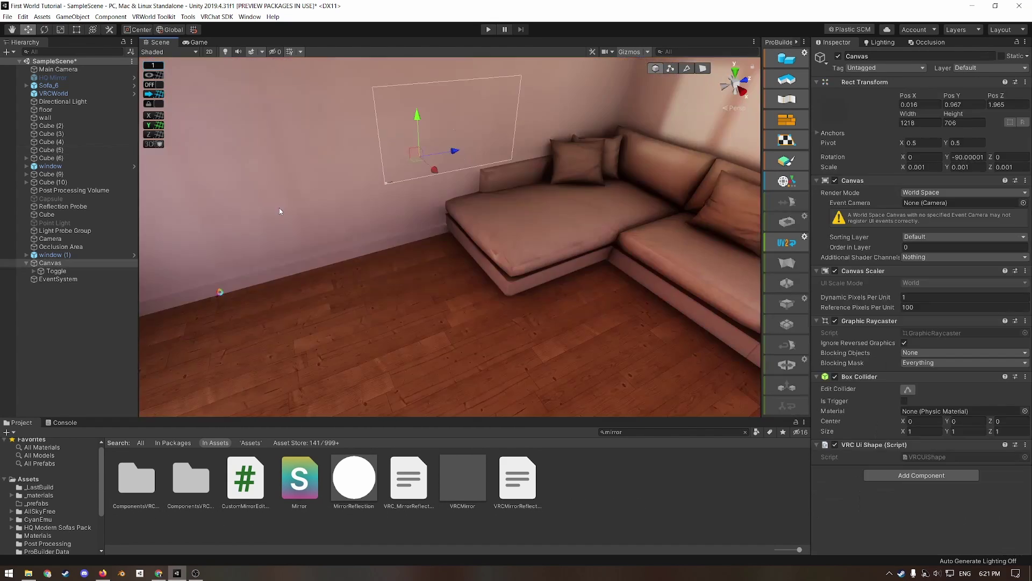
Step: Size the Toggle to width 700 and height 120, and center it at position 0 on X and Y
left_click(57, 271)
left_click(921, 124)
type("700")
key("Tab")
type("120")
left_click(924, 106)
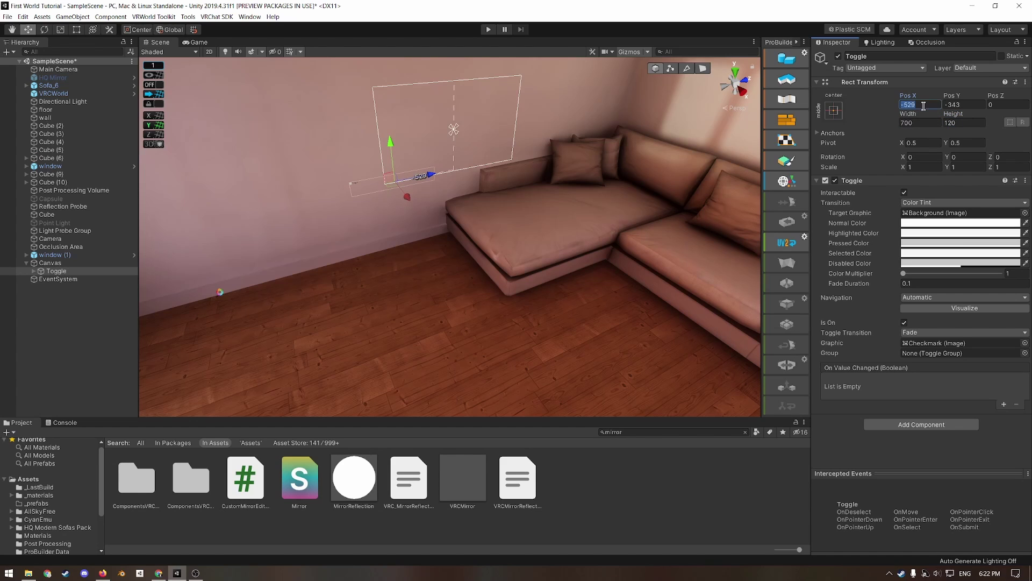
type("0")
key("Tab")
type("0")
Step: Turn off the Toggle's Is On state and set its Navigation to None
left_click(880, 320)
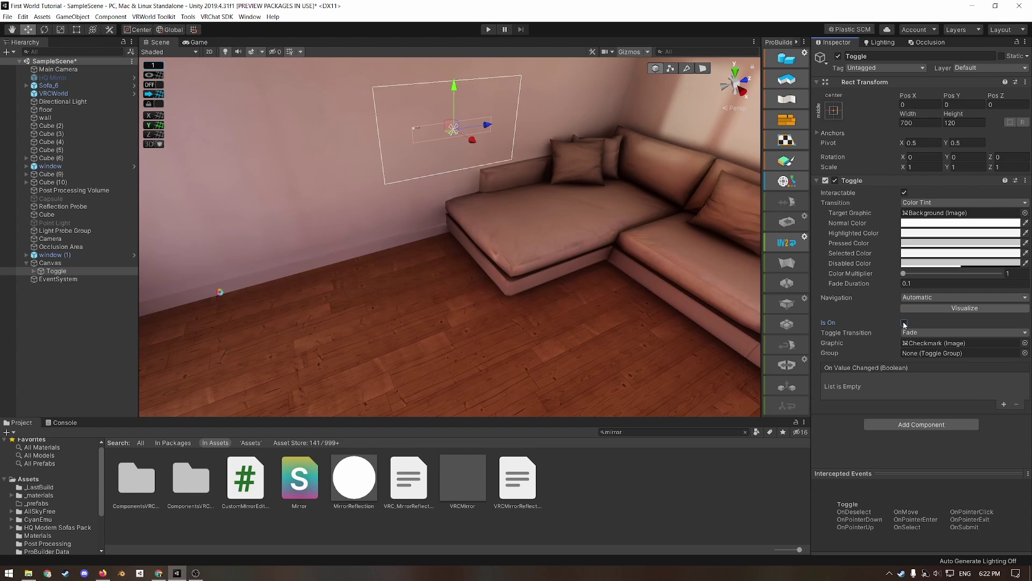
left_click(917, 298)
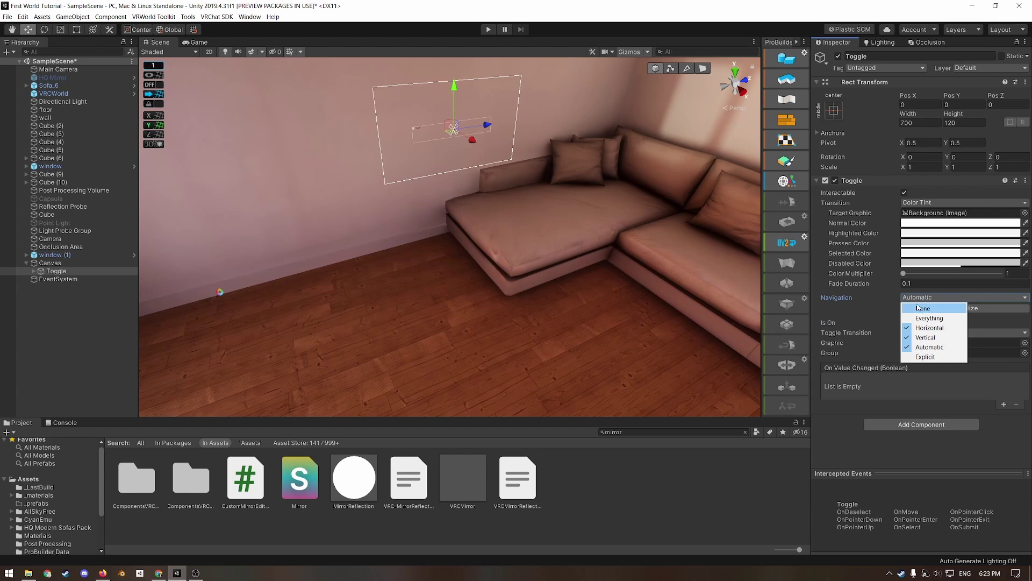
left_click(917, 308)
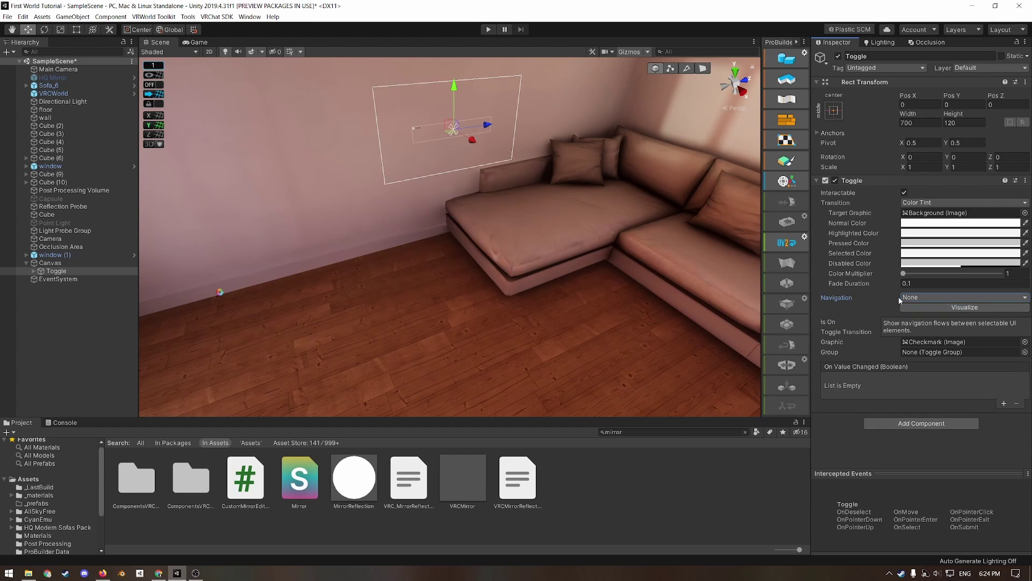
Step: Change the text of the Toggle's Label to "HQ Mirror Toggle"
left_click(32, 273)
left_click(53, 288)
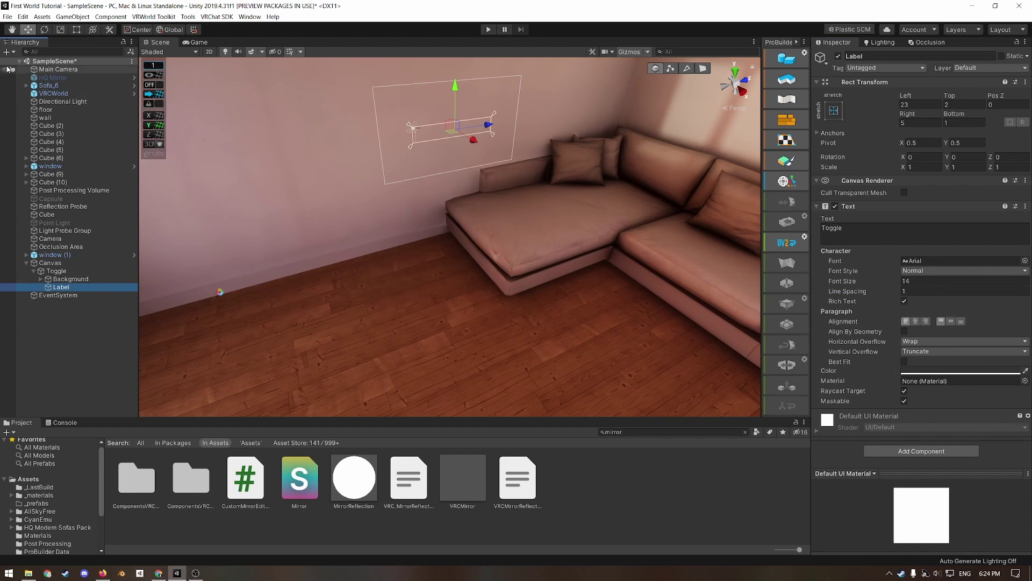
left_click(51, 79)
left_click(50, 78)
key("Escape")
left_click(60, 287)
left_click(839, 229)
double_click(823, 231)
left_click(824, 231)
type("HQ Mirror")
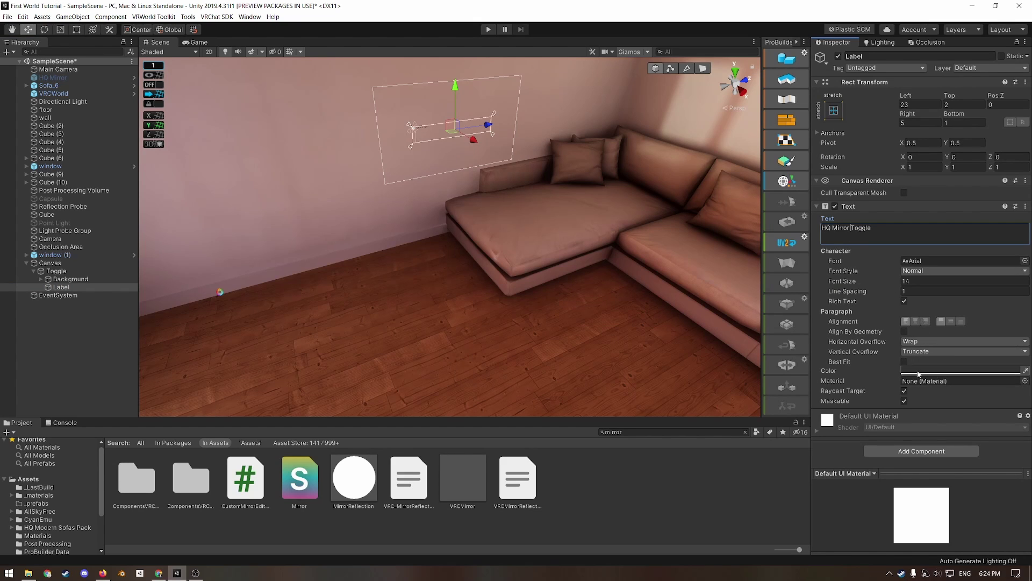
Step: Set the Label's text color to white and its font size to 70
left_click(960, 372)
left_click(821, 212)
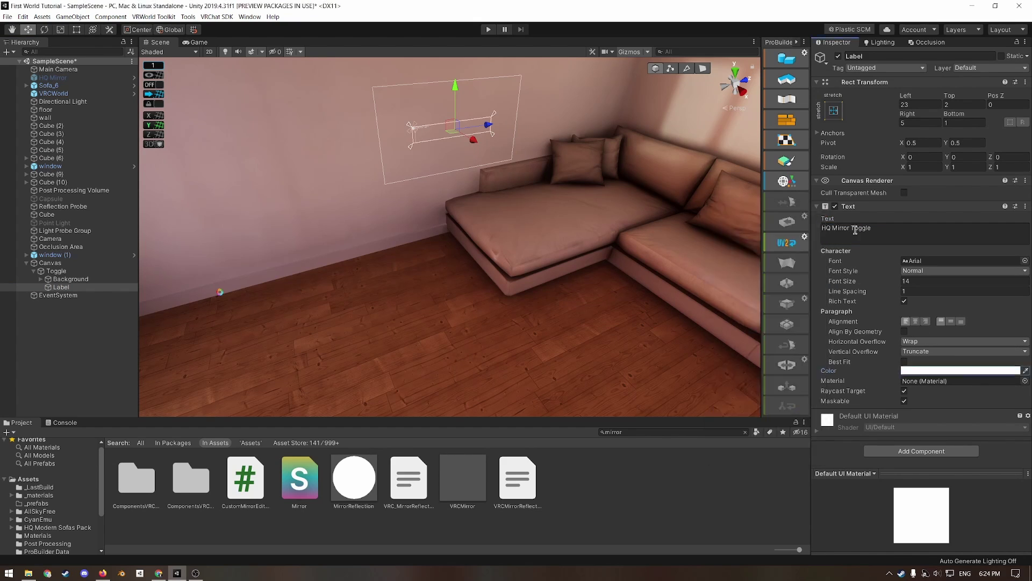
left_click(930, 281)
type("70")
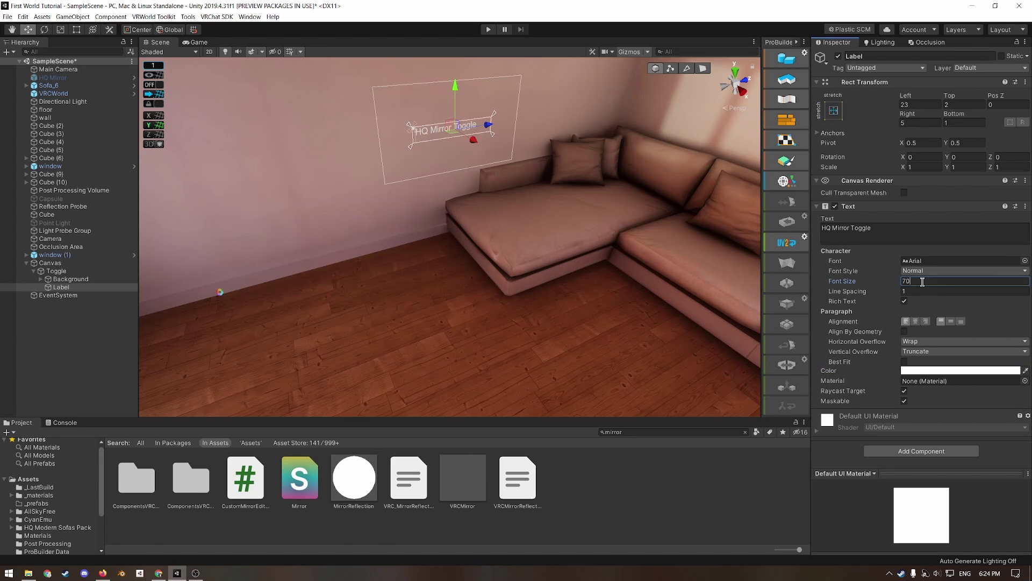
Step: Change the Label's font to Inconsolata-Regular
left_click(922, 260)
left_click(1025, 261)
left_click(850, 234)
left_click(890, 117)
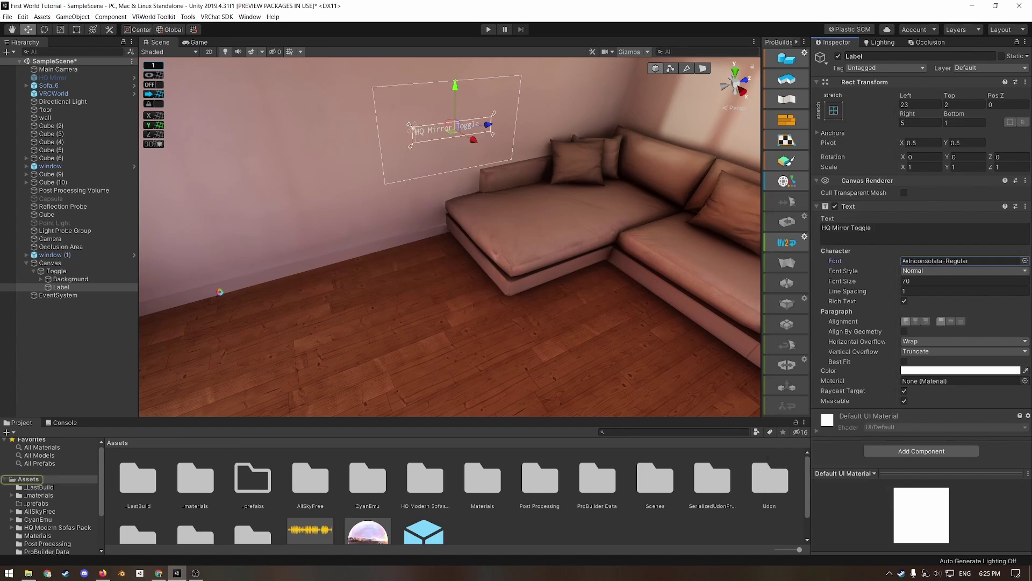
Step: Import Yu Mincho from the Windows Fonts folder into Assets and assign the YUMIN font to the Label
left_click_drag(0, 302, 499, 92)
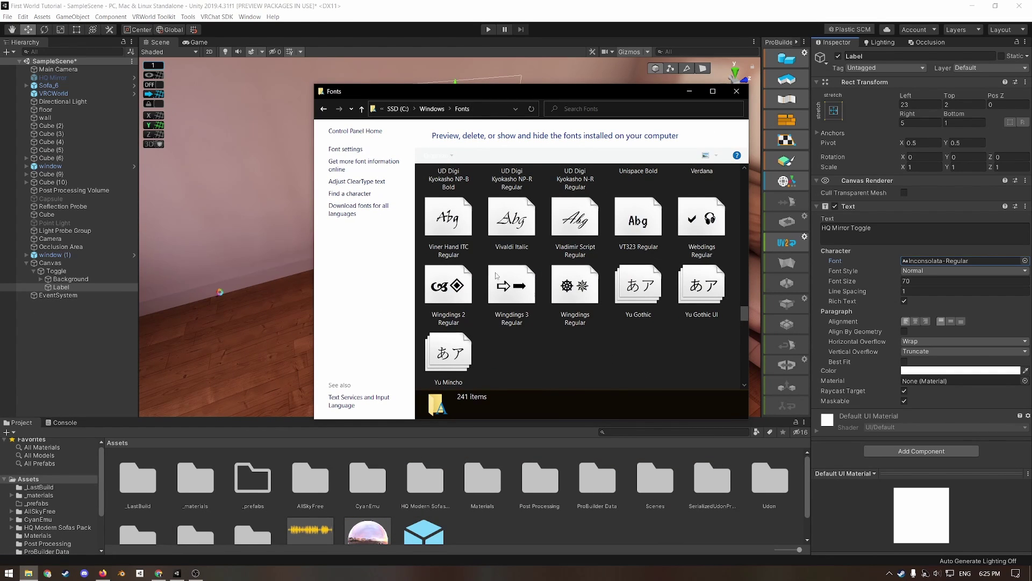
left_click_drag(452, 371, 499, 537)
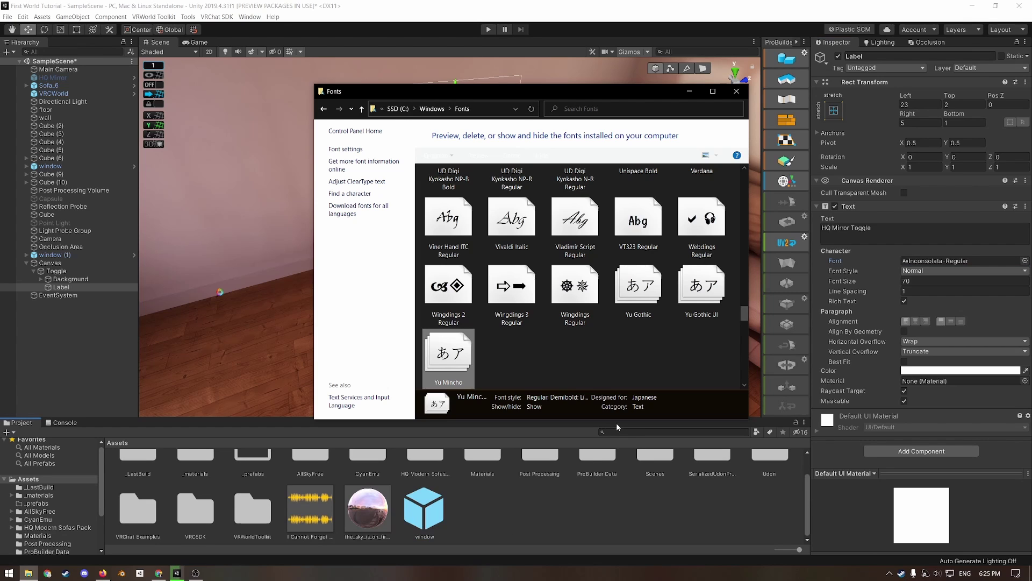
left_click(690, 91)
left_click_drag(483, 508, 937, 264)
Step: Add a Shadow component to the Label and set its effect distance to X 2 and Y -2
right_click_drag(546, 240, 501, 192)
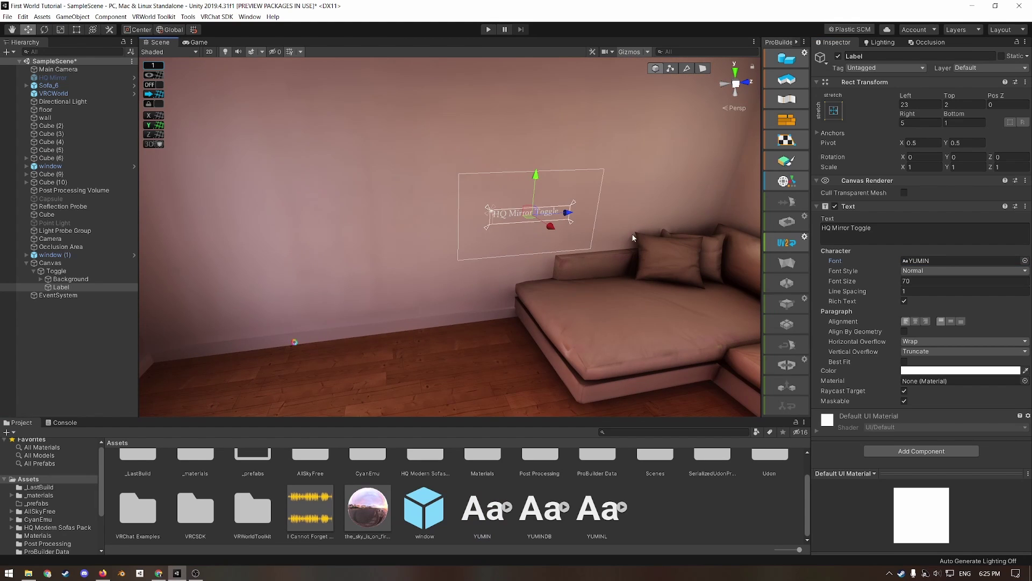
scroll(581, 228, "up", 8)
scroll(563, 228, "down", 6)
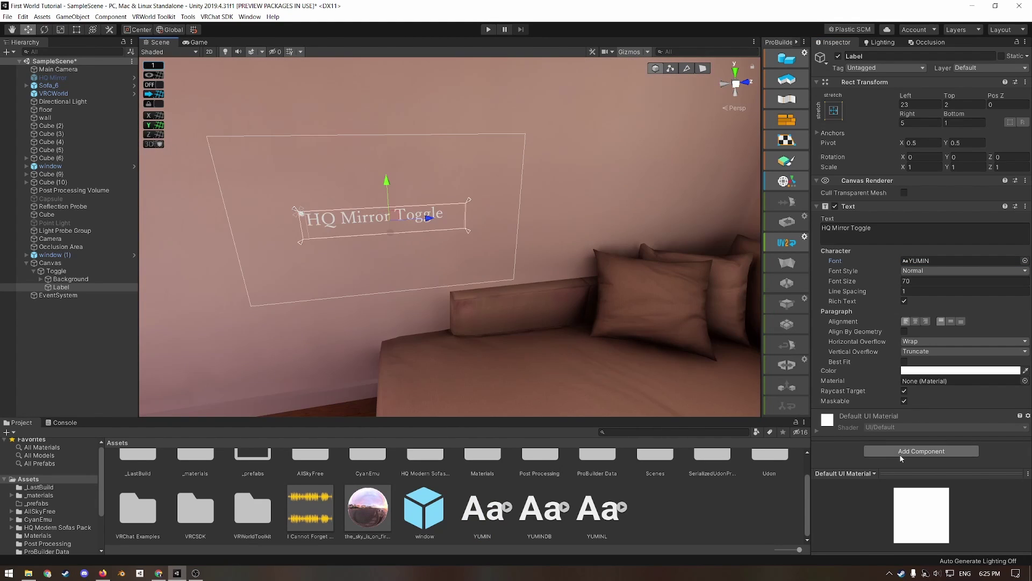
left_click(901, 456)
type("shad")
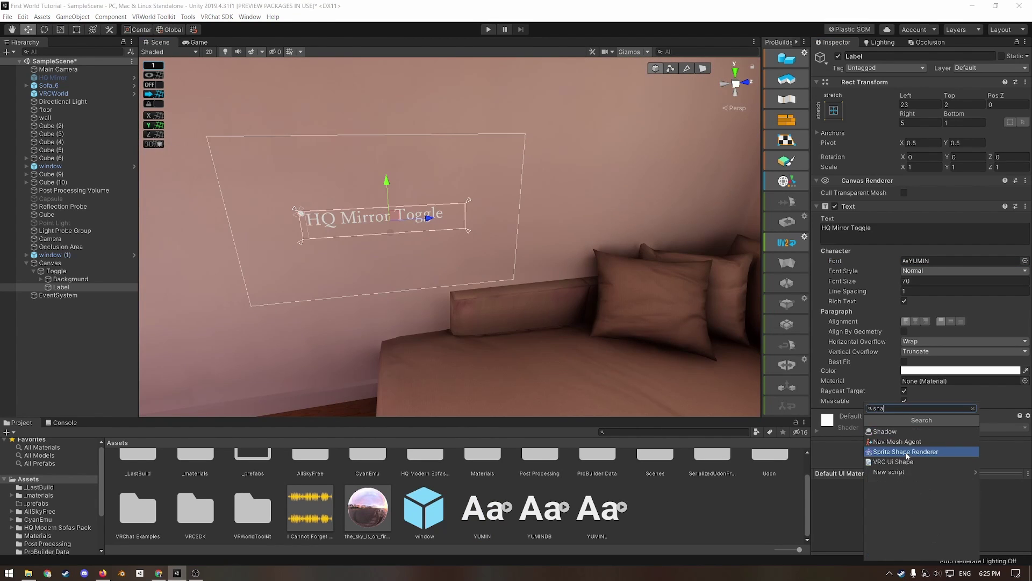
type("ow")
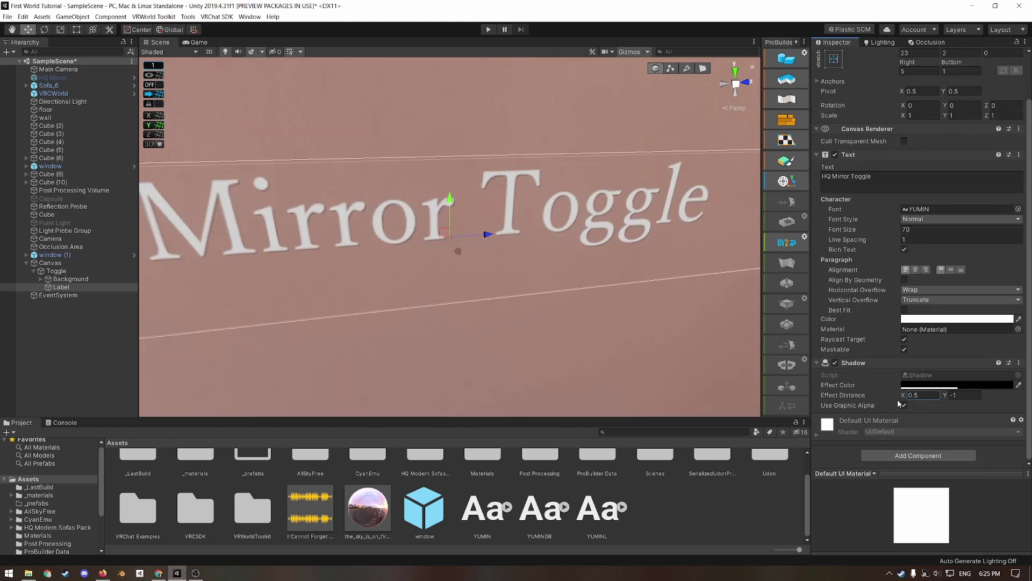
left_click_drag(898, 396, 945, 396)
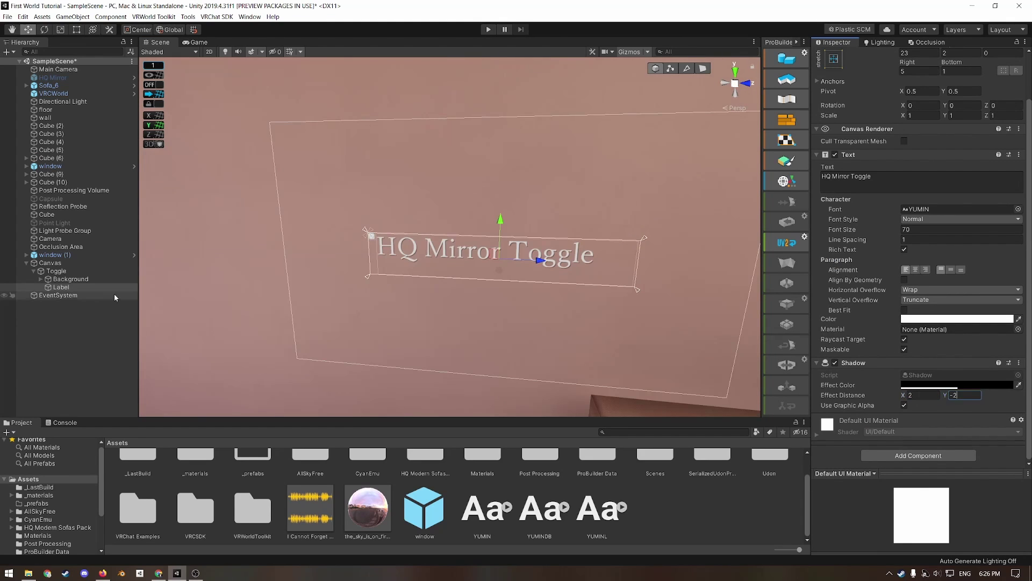
Step: Set the Toggle's Background to width 100 and height 100, positioned at X 50 and Y -50
left_click(72, 279)
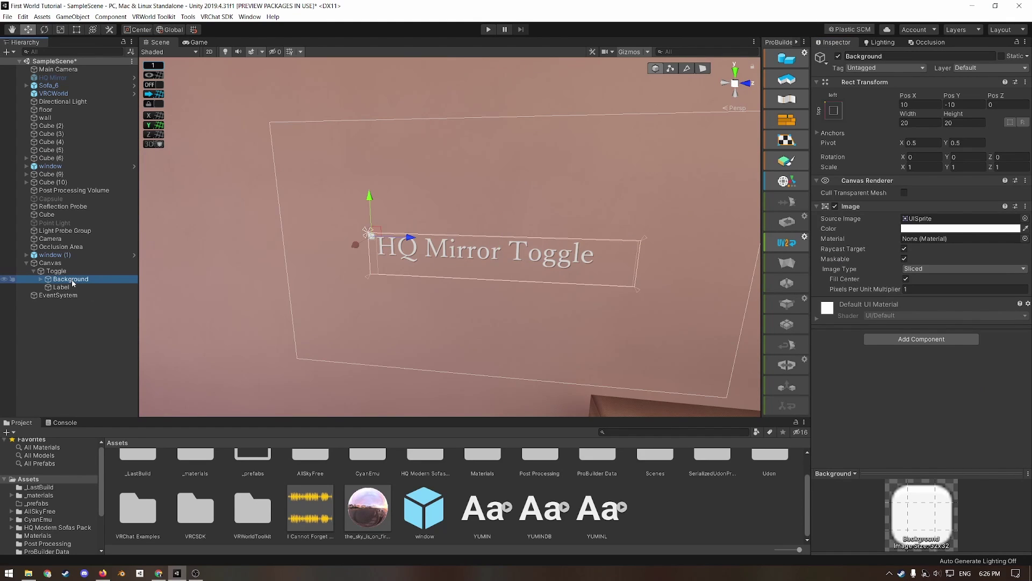
left_click(929, 122)
type("100")
key("Tab")
type("100")
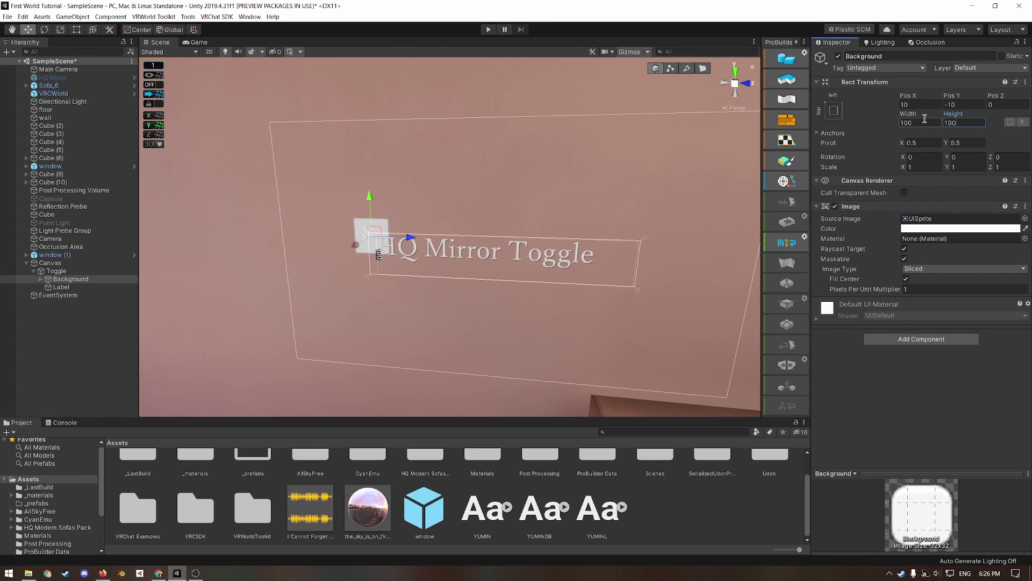
left_click(918, 105)
type("50")
key("Tab")
type("-50")
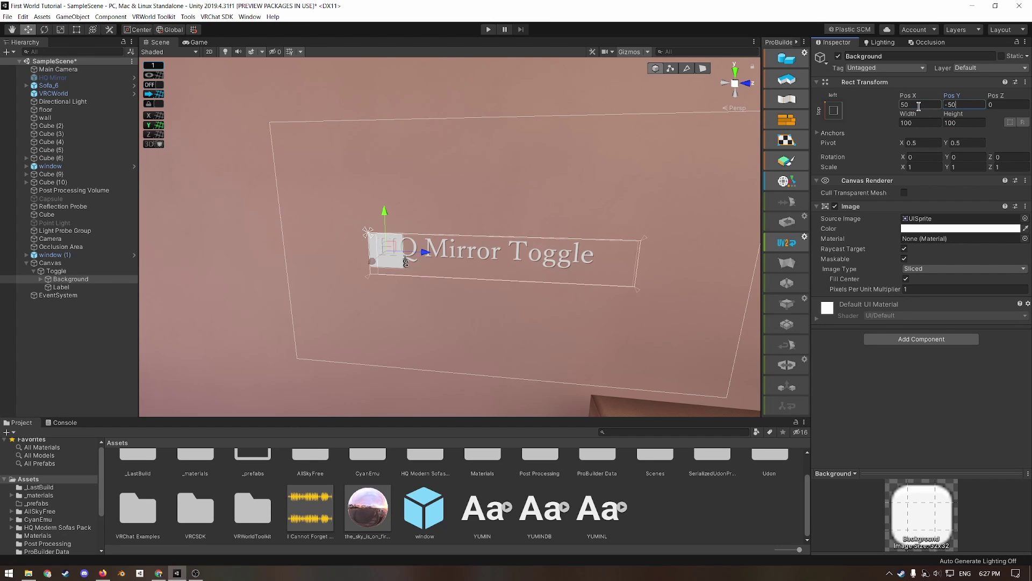
Step: Set the Checkmark's width and height to 100 and shift the Label sideways off the Background box, to a left offset of about 118
left_click(41, 280)
left_click(61, 287)
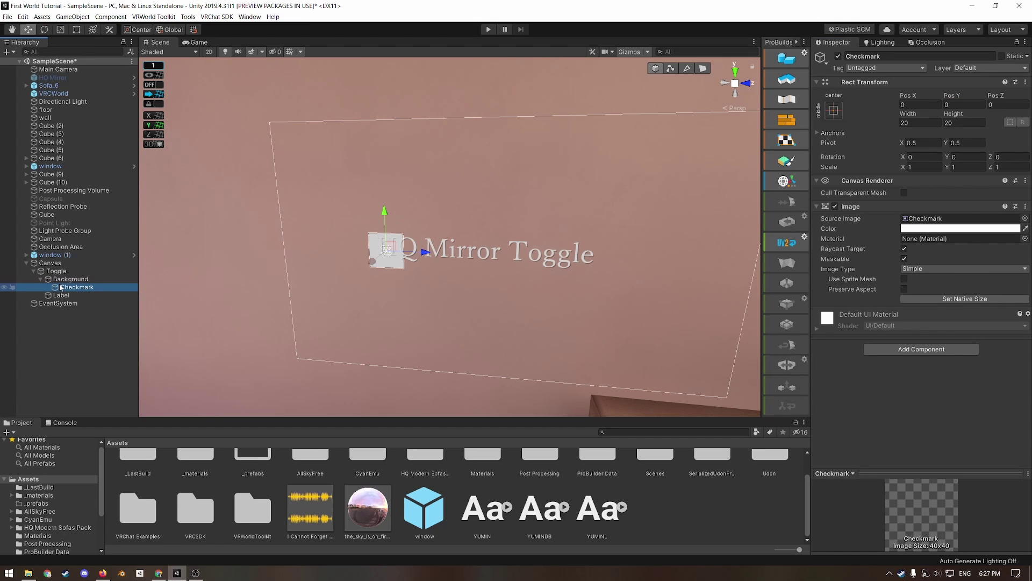
left_click(911, 124)
type("100")
key("Tab")
type("100")
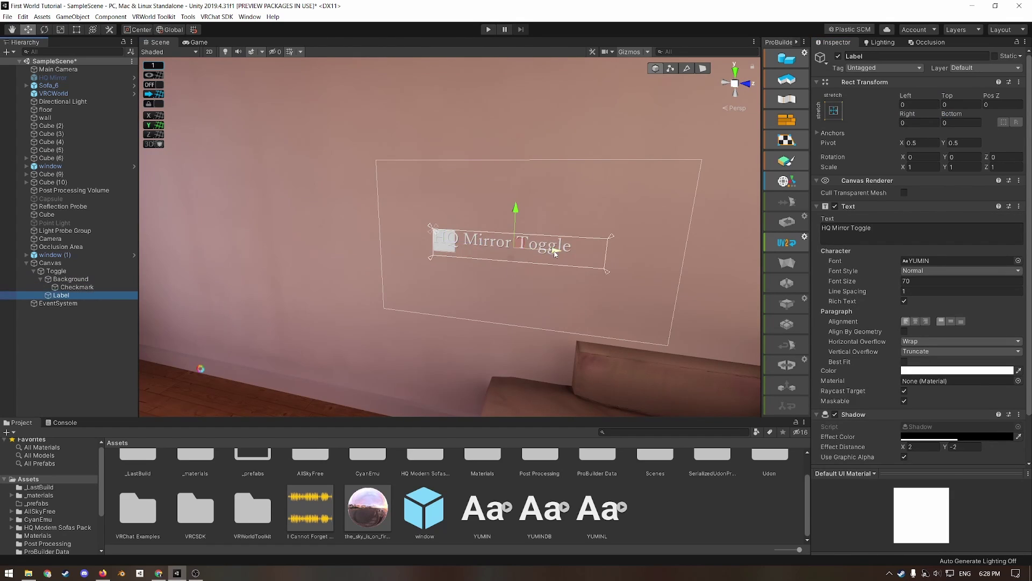
left_click_drag(556, 254, 577, 252)
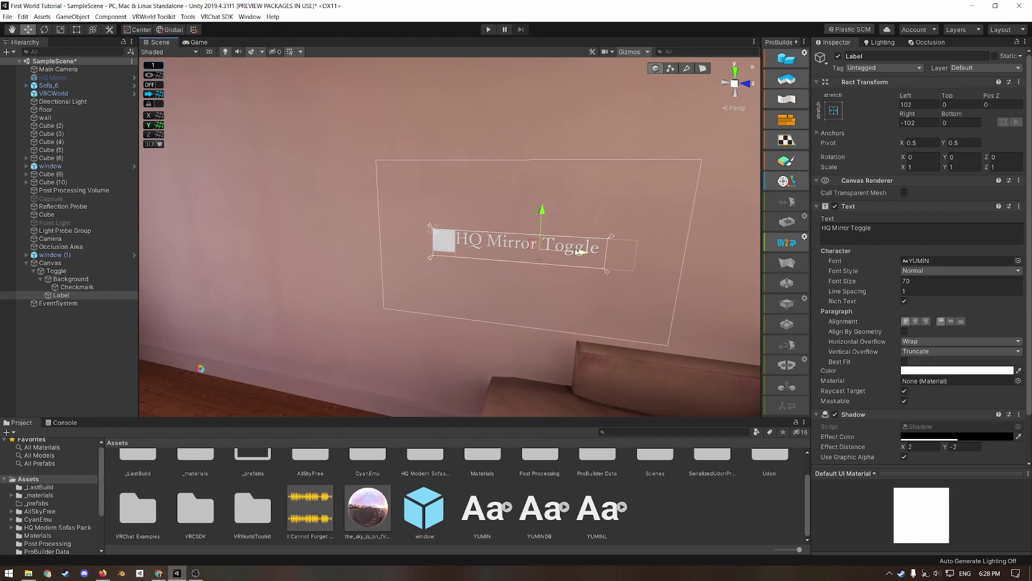
Step: Add an On Value Changed event to the Toggle that calls the dynamic GameObject.SetActive on HQ Mirror
left_click(56, 271)
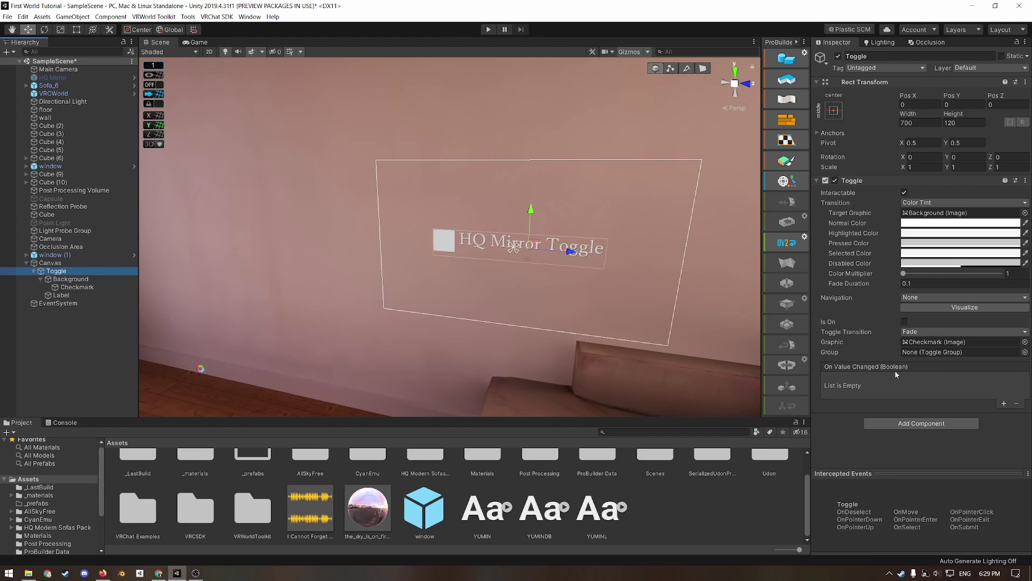
left_click(1005, 404)
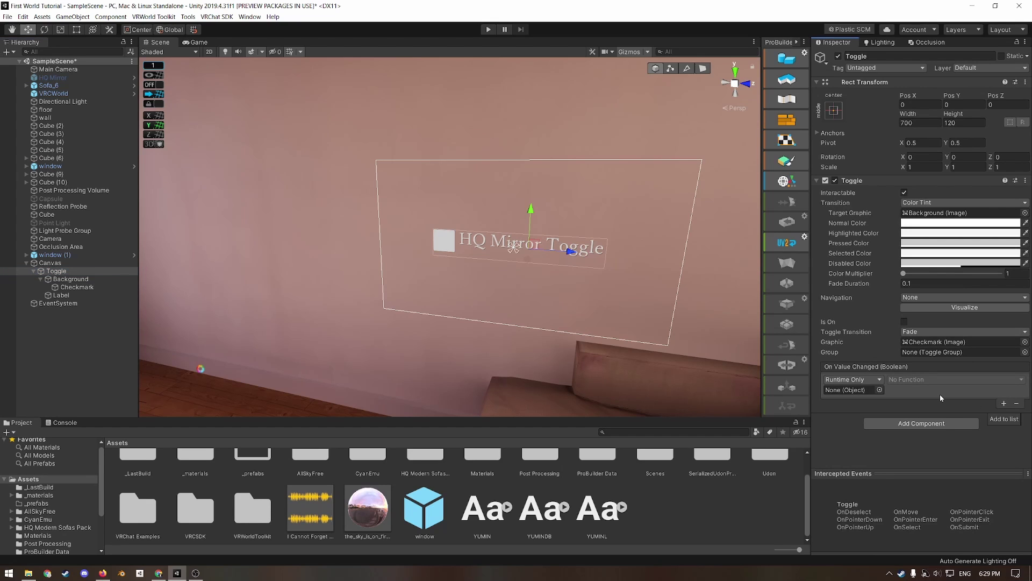
left_click_drag(41, 82, 855, 393)
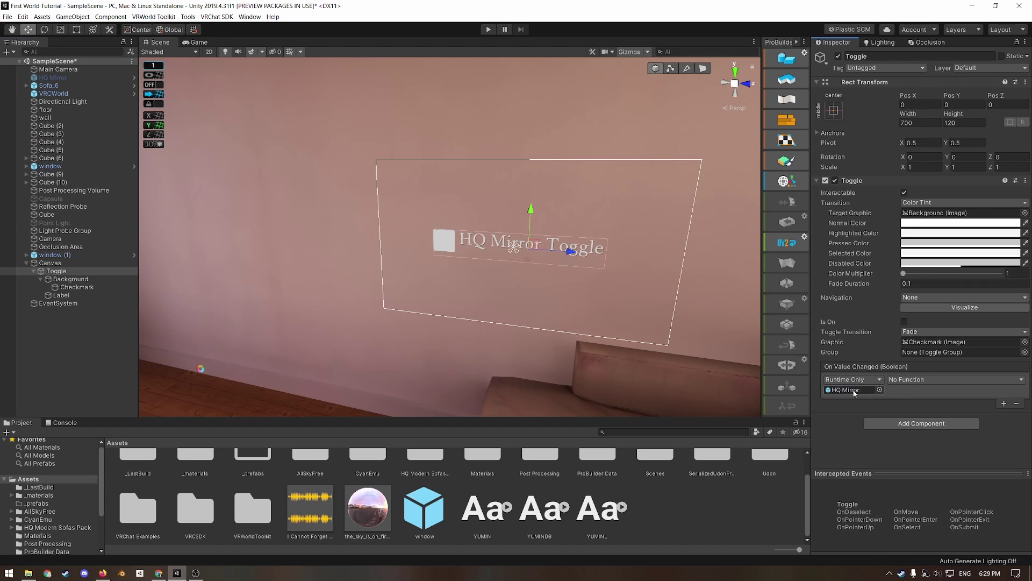
left_click(917, 380)
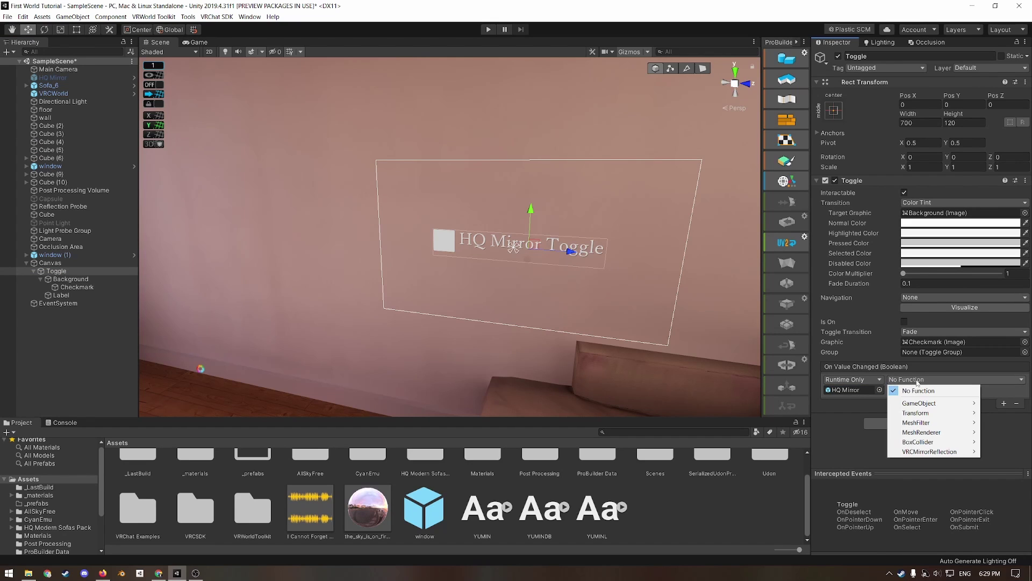
mouse_move(906, 403)
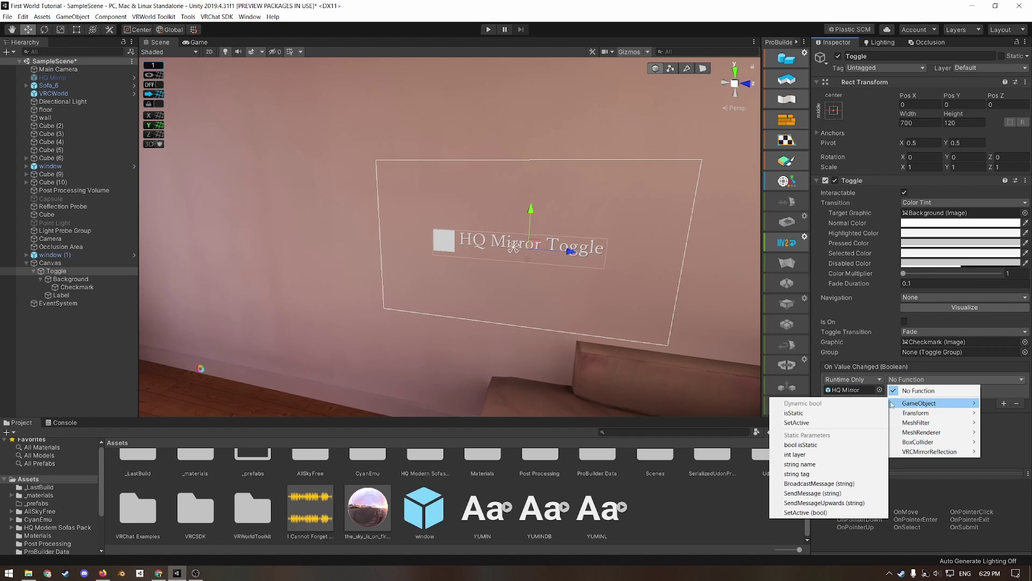
left_click(799, 422)
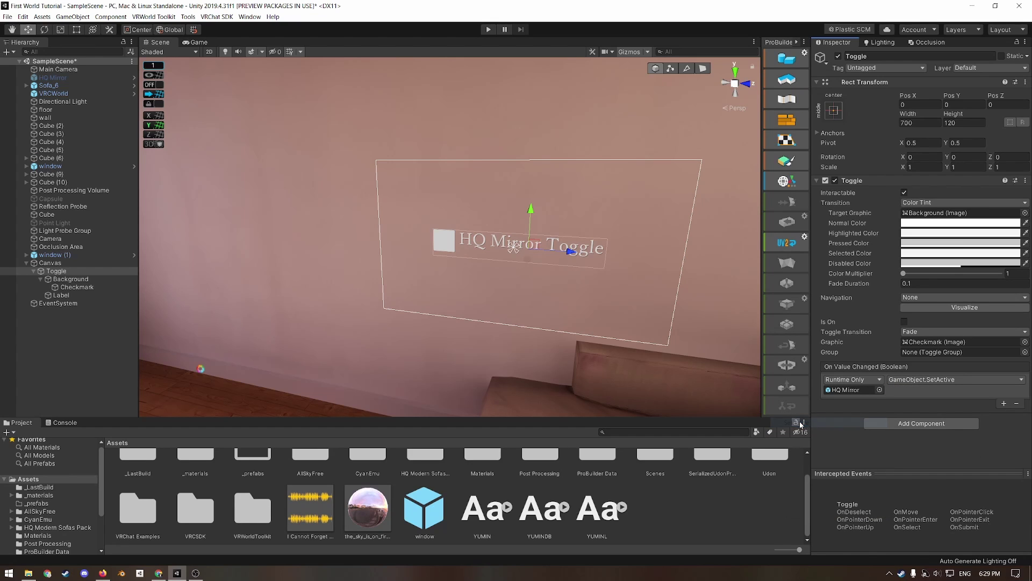
Step: Switch the HQ Mirror object between active and inactive to demonstrate its active state, leaving it inactive
left_click(61, 78)
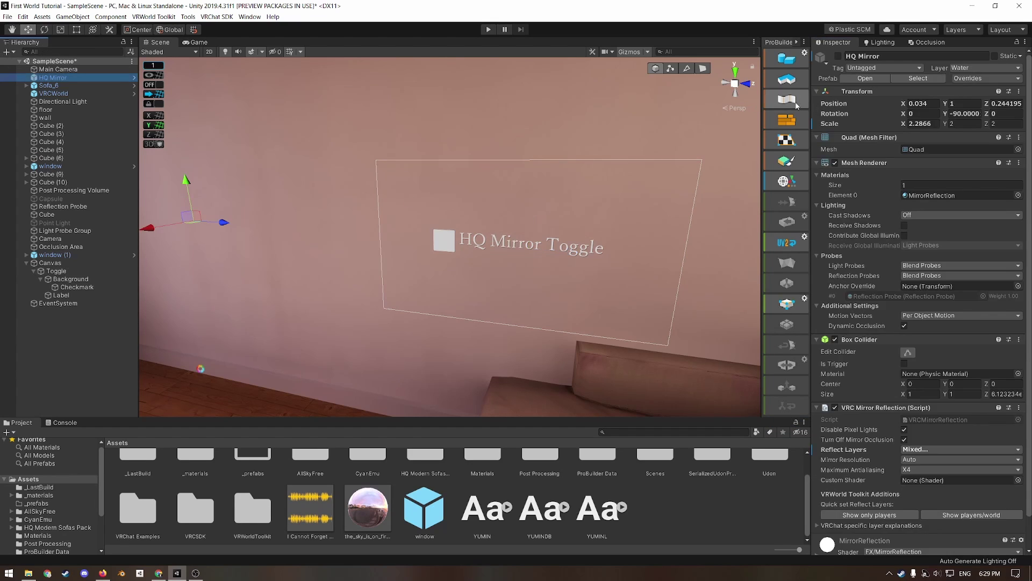
left_click(839, 56)
left_click(839, 56)
left_click(839, 56)
left_click(839, 57)
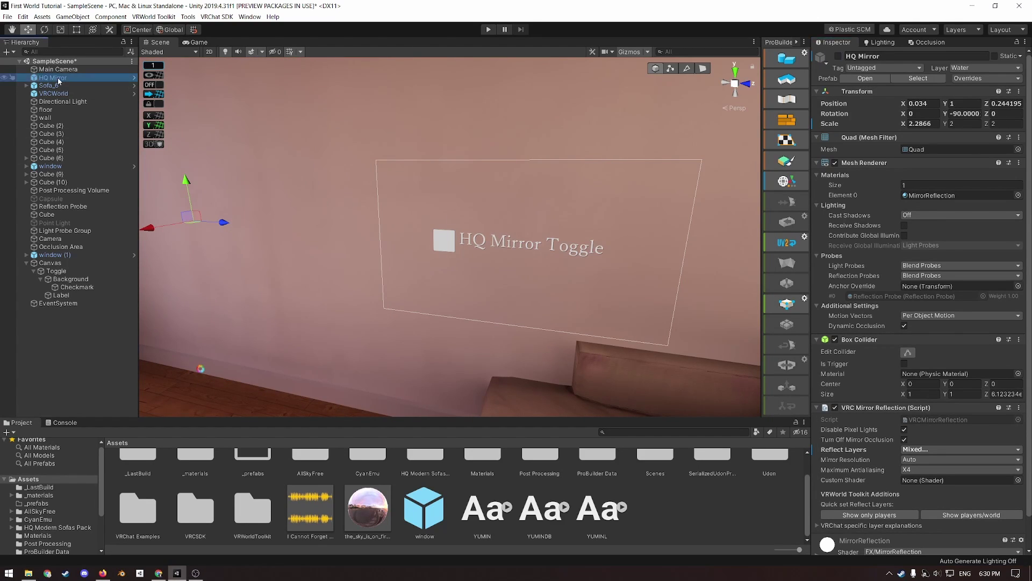
Step: Duplicate HQ Mirror and rename the copy LQ Mirror
key("ctrl+d")
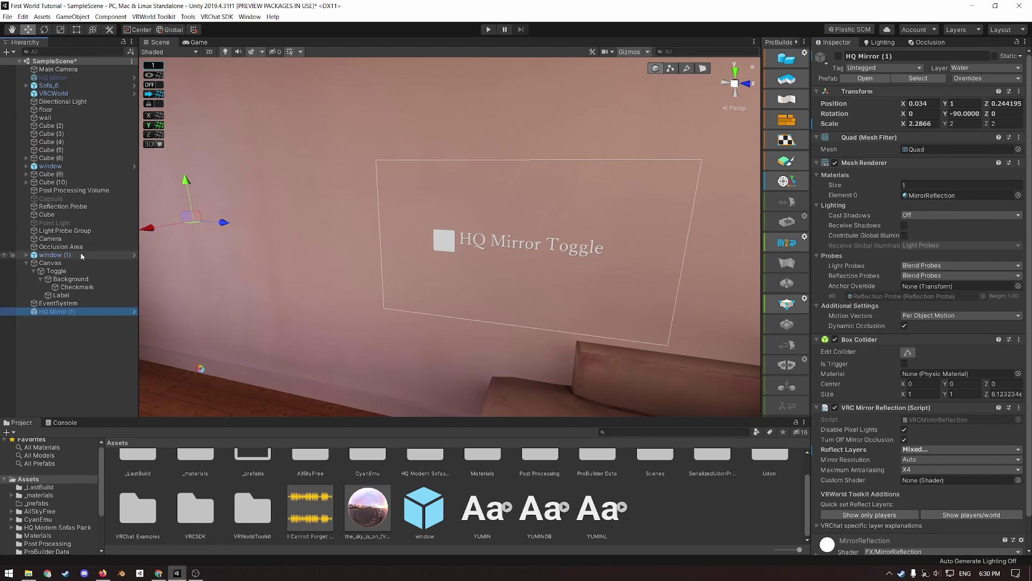
key("F2")
key("End")
key("BackSpace")
key("BackSpace")
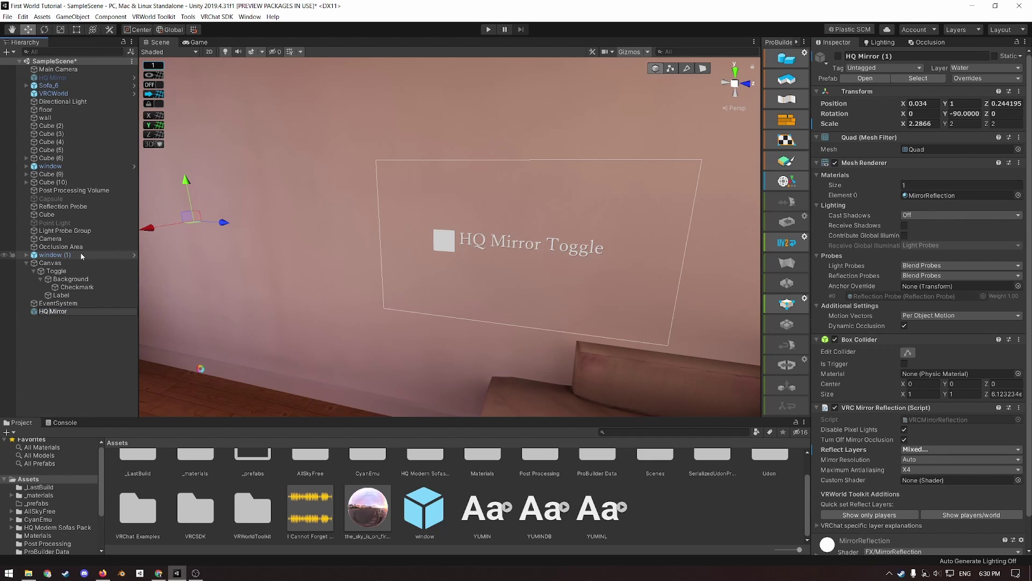
key("Left")
key("Left")
key("BackSpace")
type("L")
key("Return")
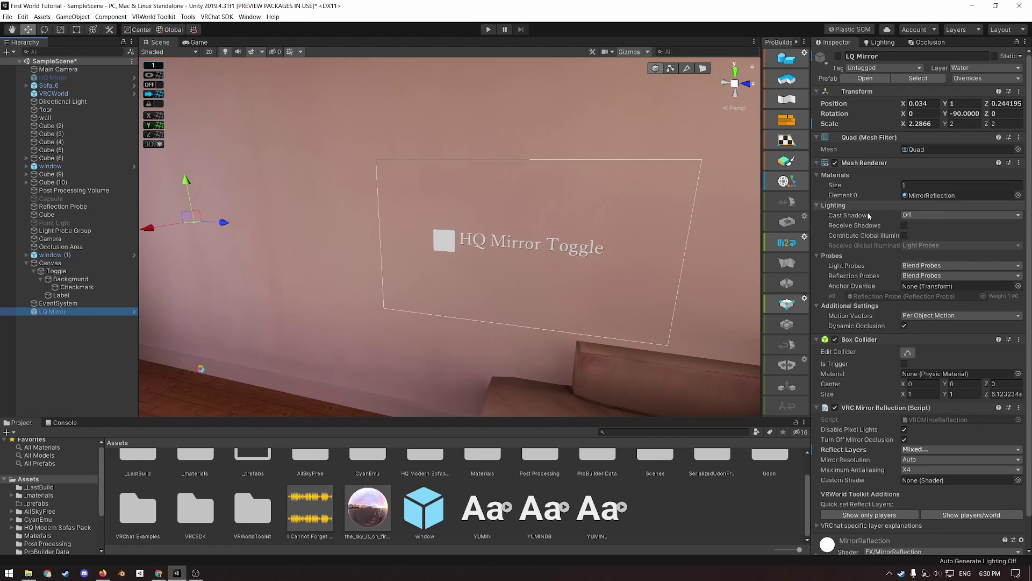
Step: Set the LQ Mirror's reflect layers to show only players
scroll(862, 279, "down", 1)
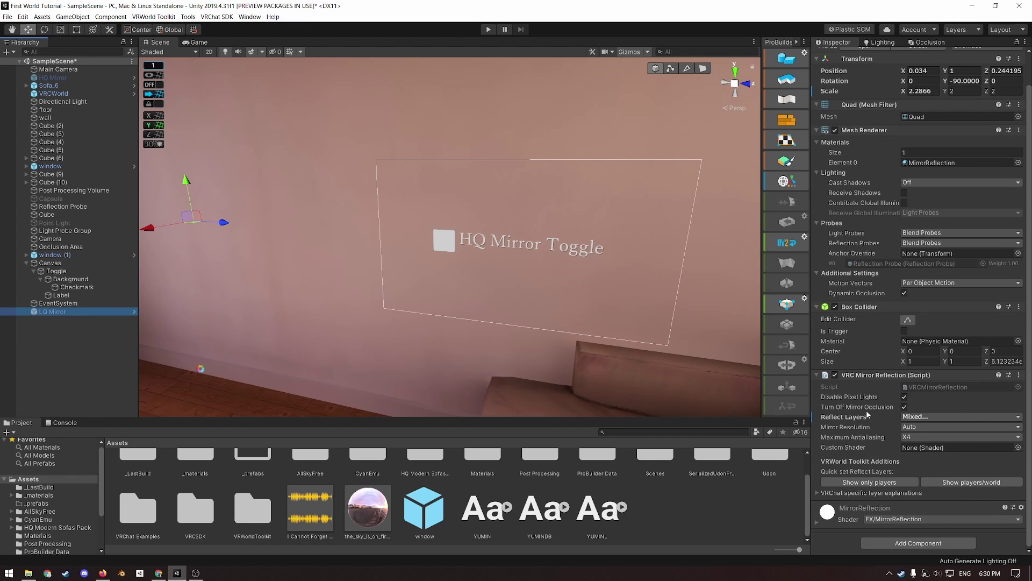
mouse_move(886, 416)
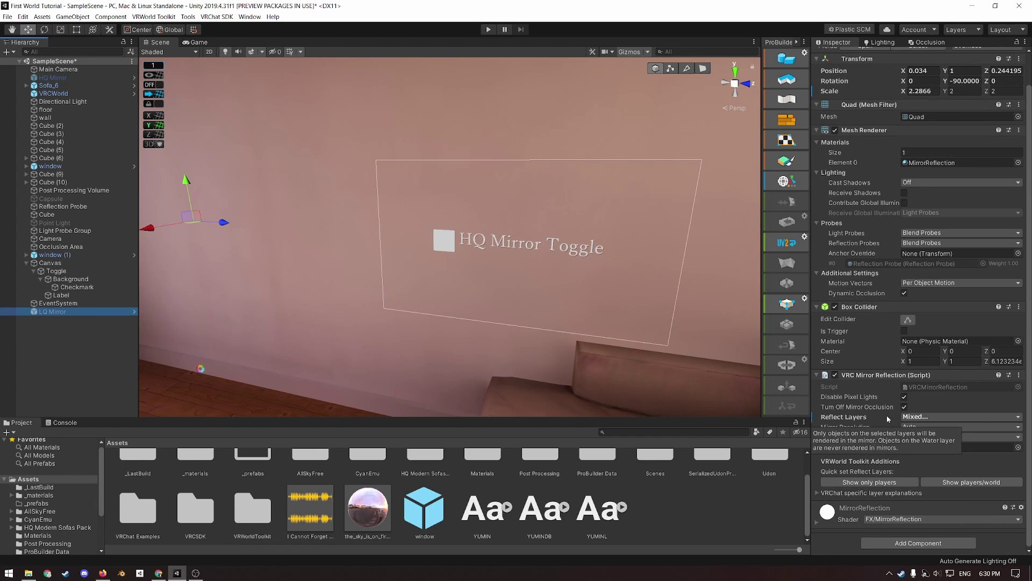
left_click(868, 482)
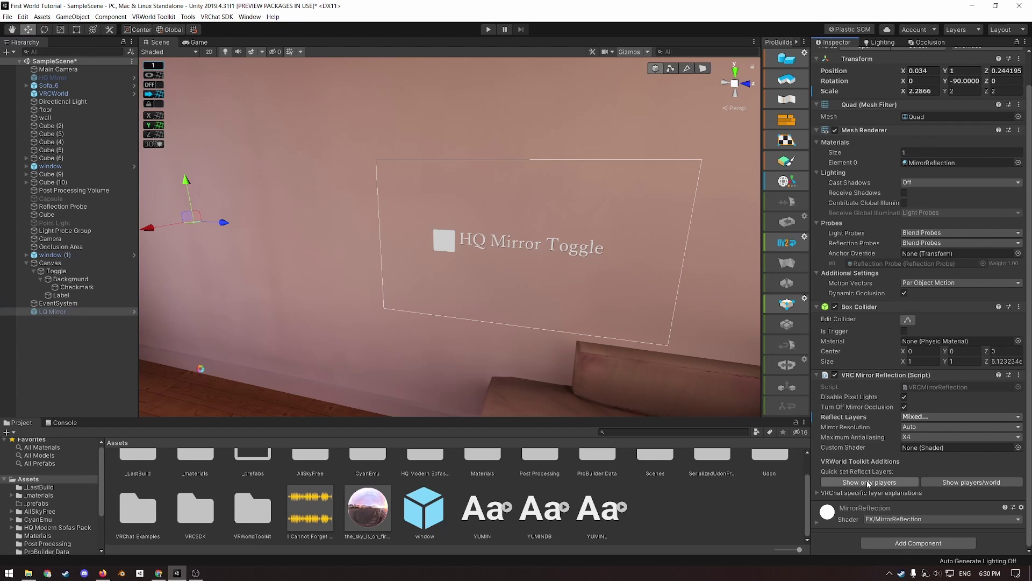
Step: Duplicate the HQ mirror's Toggle and move the copy straight down below the original, to about Y -125
left_click(56, 272)
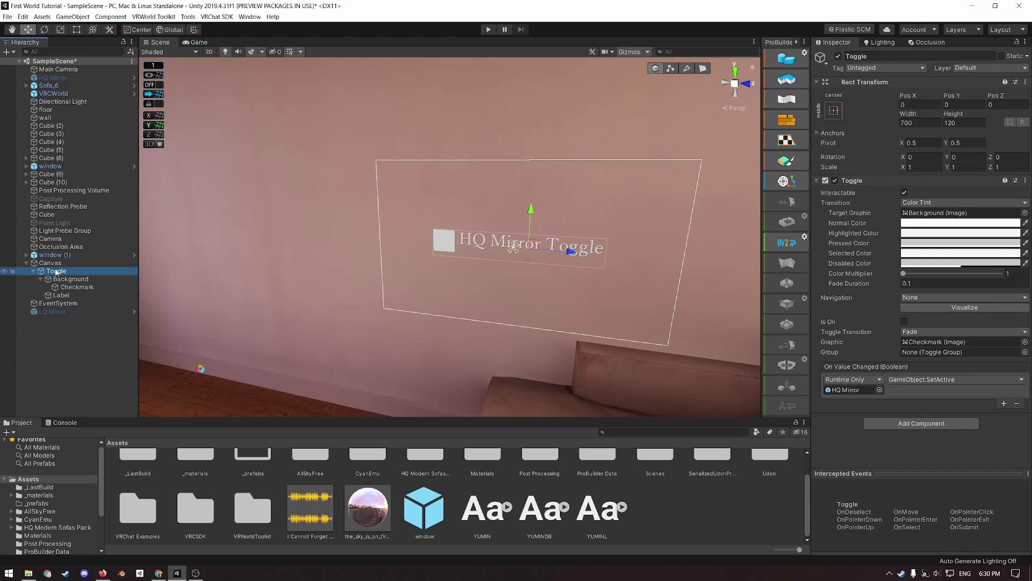
key("ctrl+d")
left_click_drag(531, 222, 531, 252)
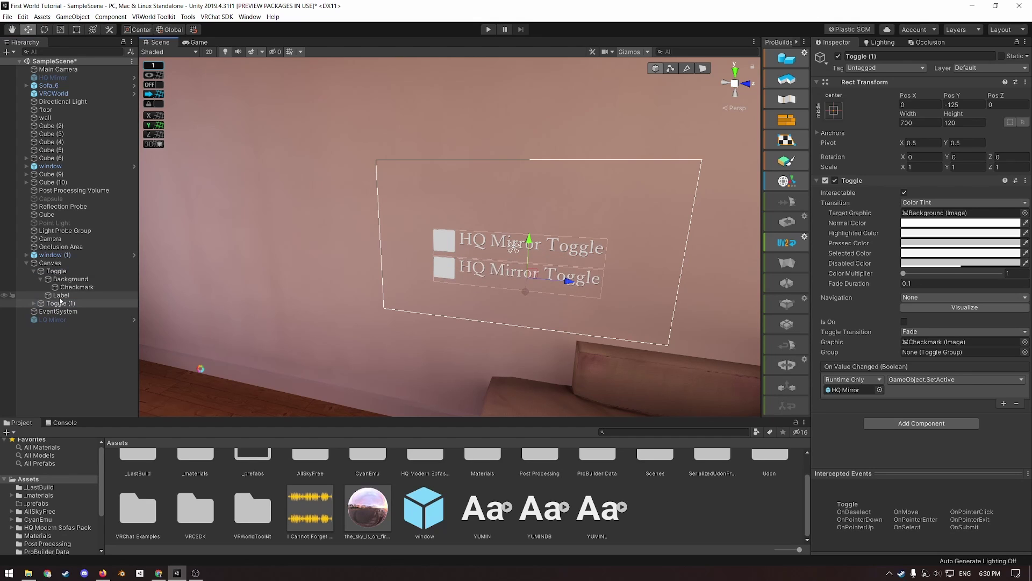
Step: Change the duplicated toggle's Label text to "LQ Mirror Toggle"
left_click(33, 304)
left_click(60, 319)
left_click(828, 229)
key("BackSpace")
type("LQ Mirror Toggle")
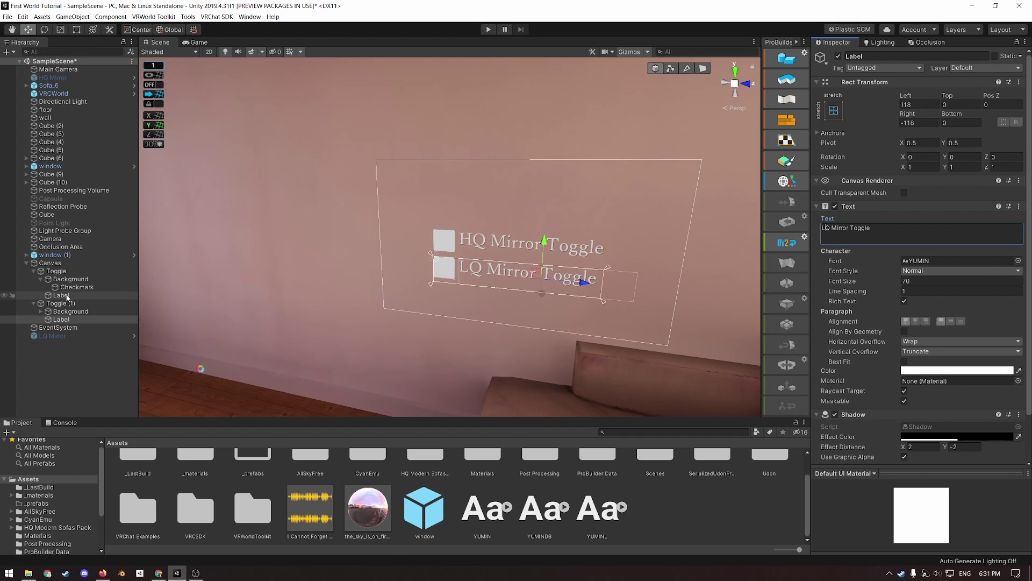
Step: Retarget Toggle (1)'s value-changed event to LQ Mirror and add a second entry setting the original Toggle's static bool isOn to false
left_click(56, 303)
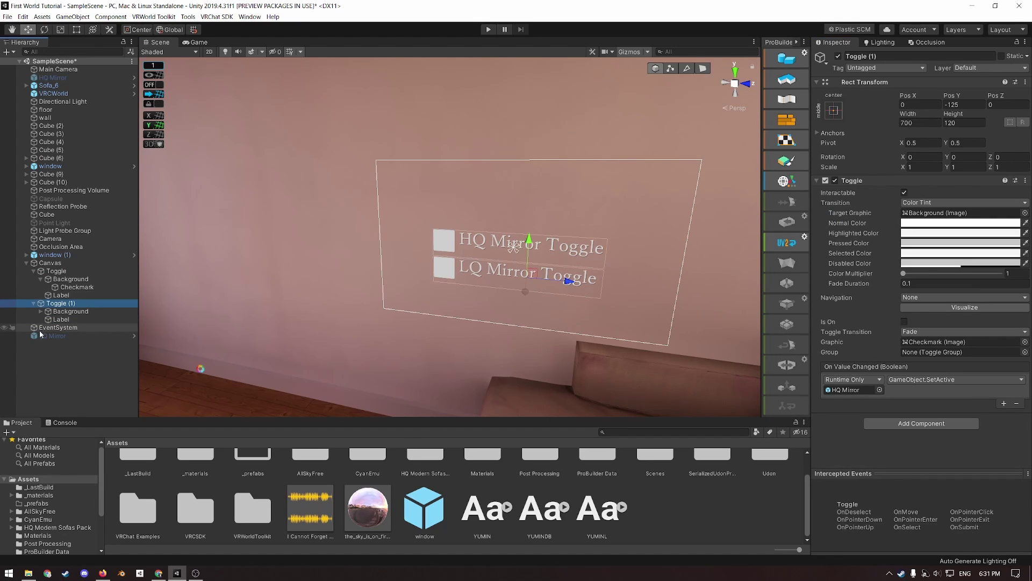
left_click_drag(40, 337, 857, 395)
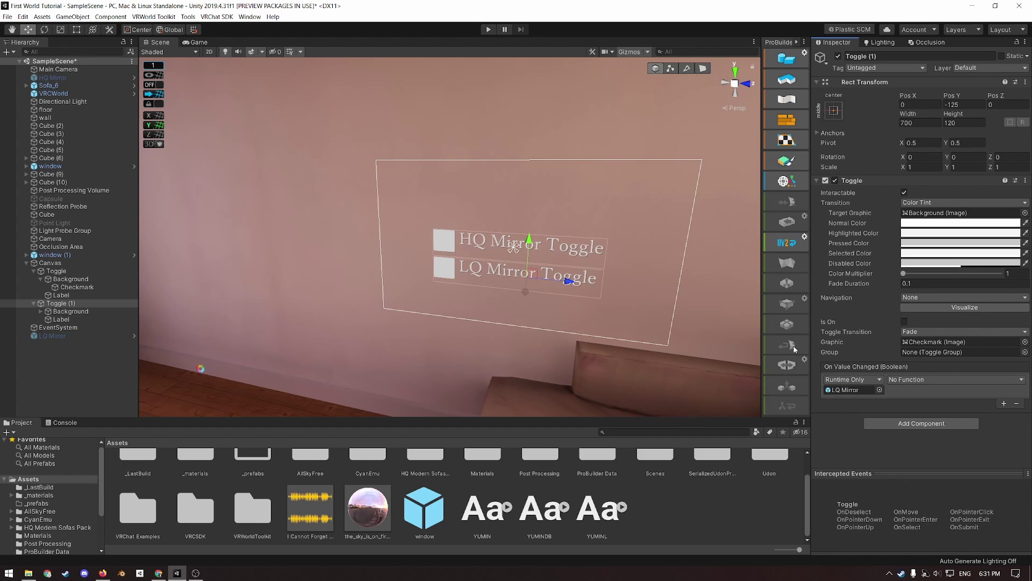
left_click(1004, 403)
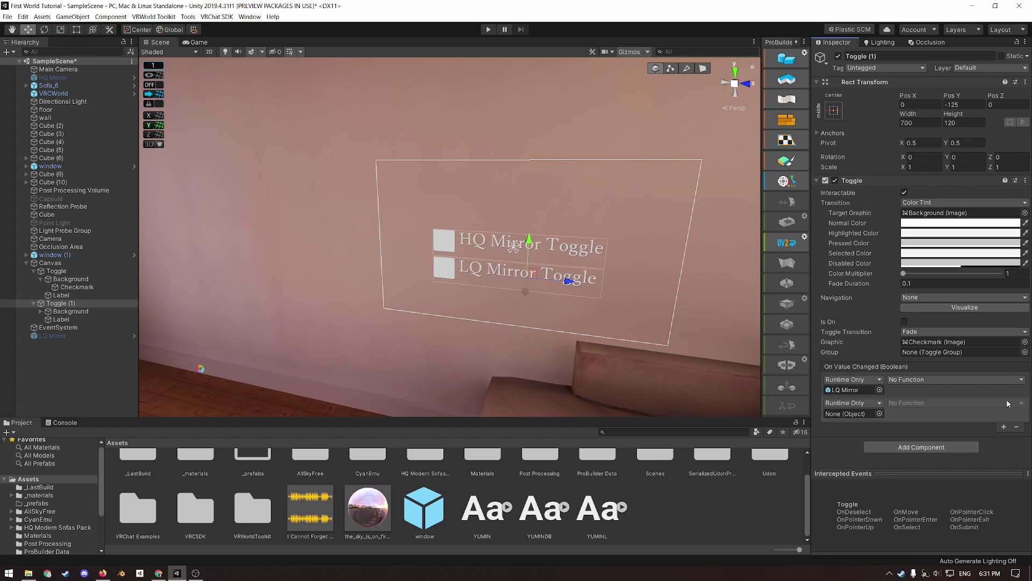
left_click_drag(72, 272, 850, 410)
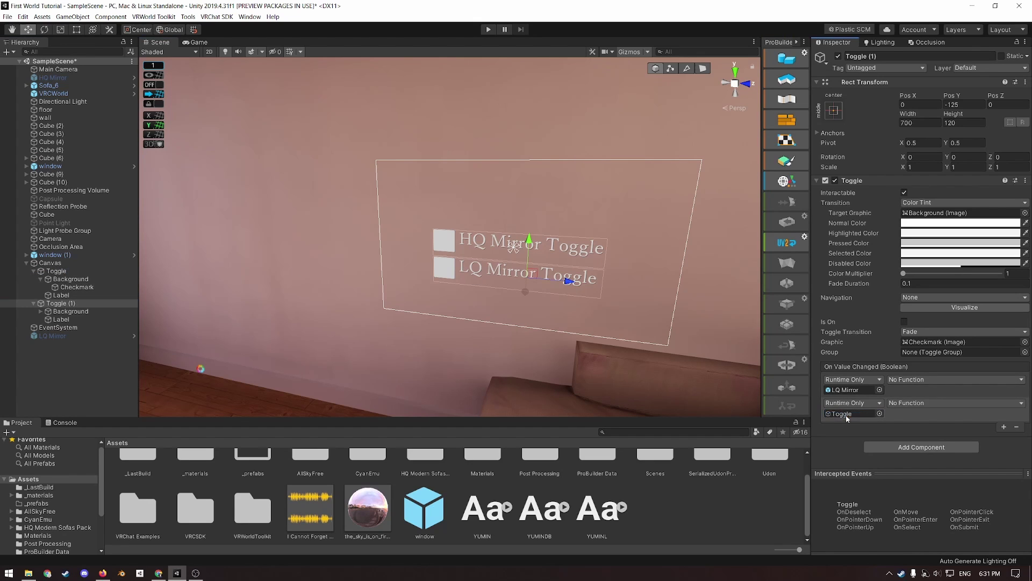
left_click(917, 404)
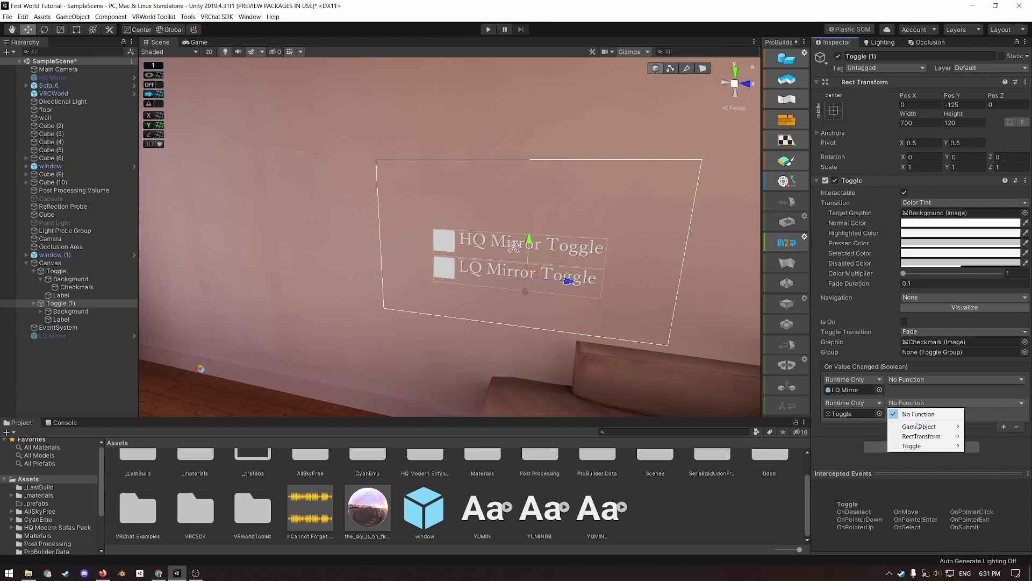
mouse_move(909, 447)
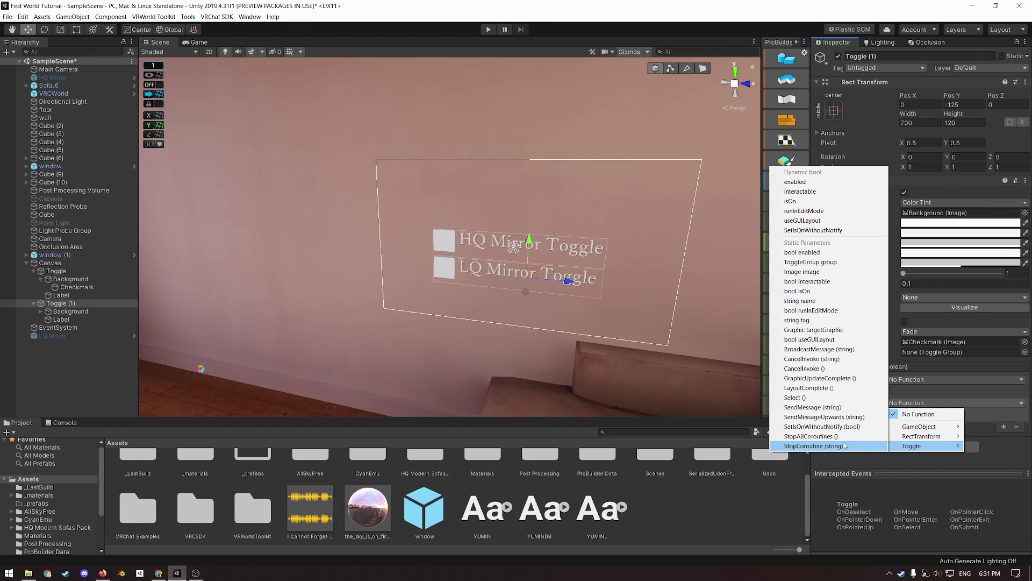
left_click(815, 293)
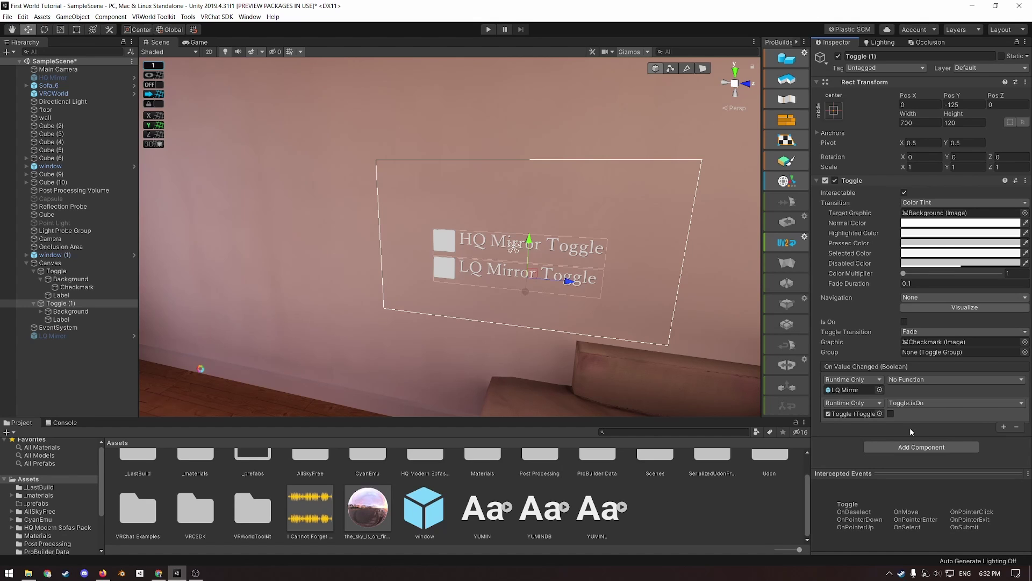
Step: Run the scene in Play mode briefly, then return to editing
left_click(489, 30)
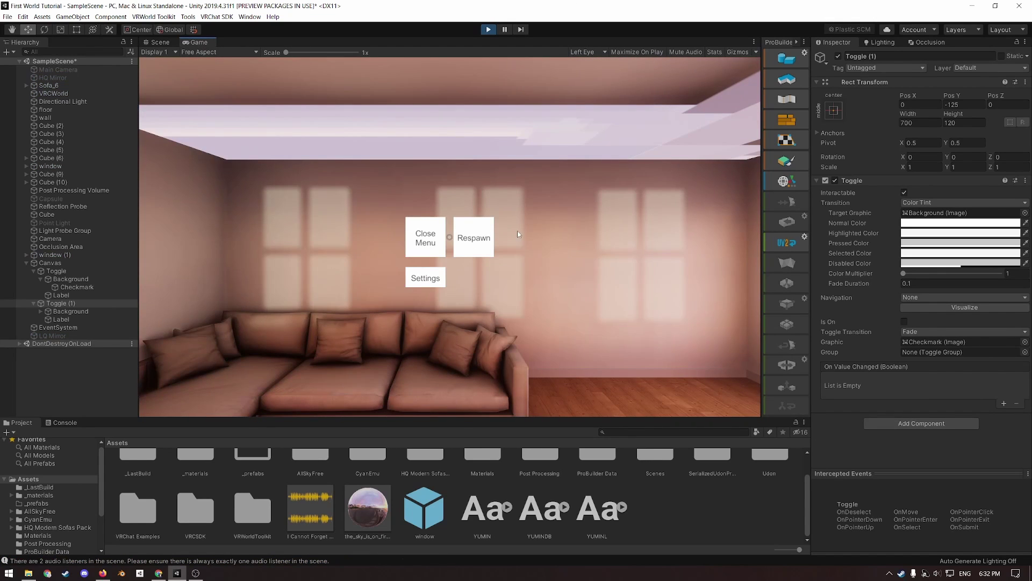
key("Escape")
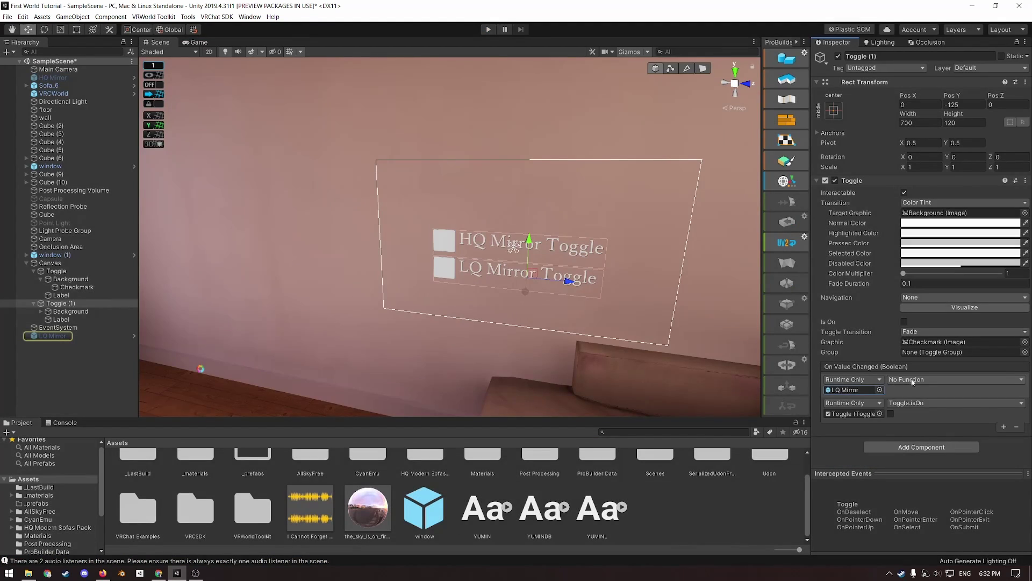
Step: Set the function of Toggle (1)'s LQ Mirror event to the dynamic GameObject.SetActive
left_click(912, 381)
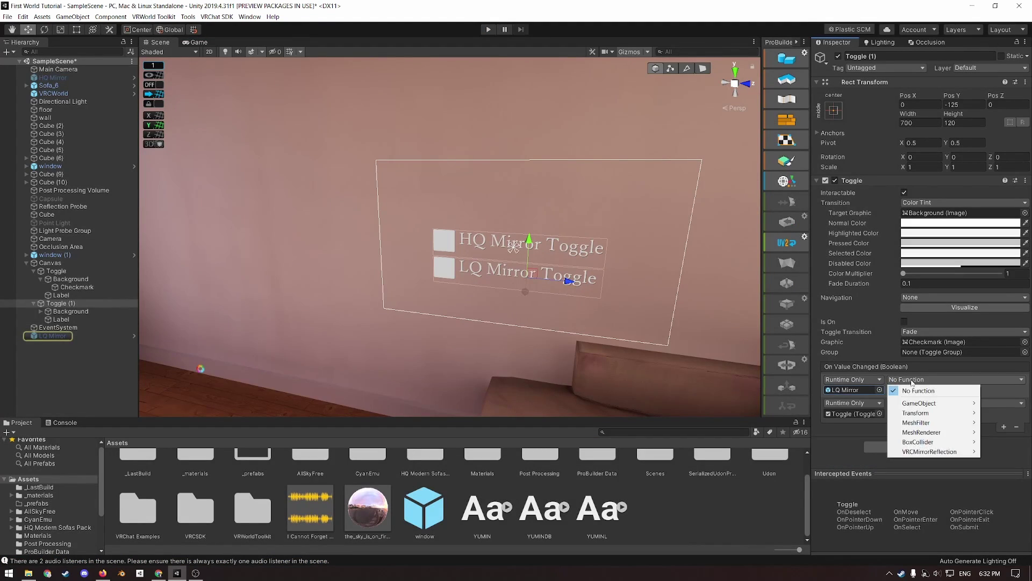
mouse_move(904, 407)
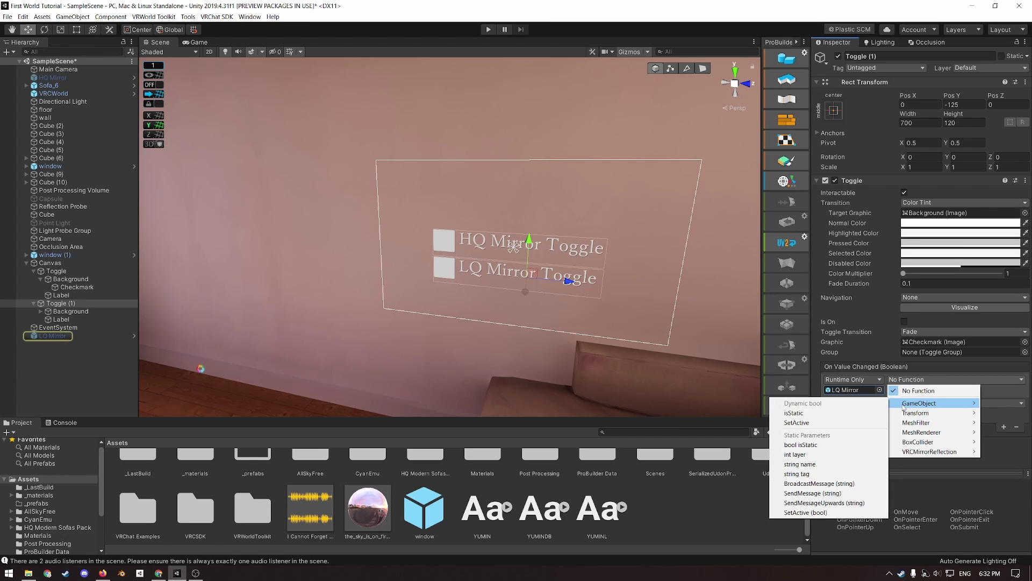
left_click(802, 422)
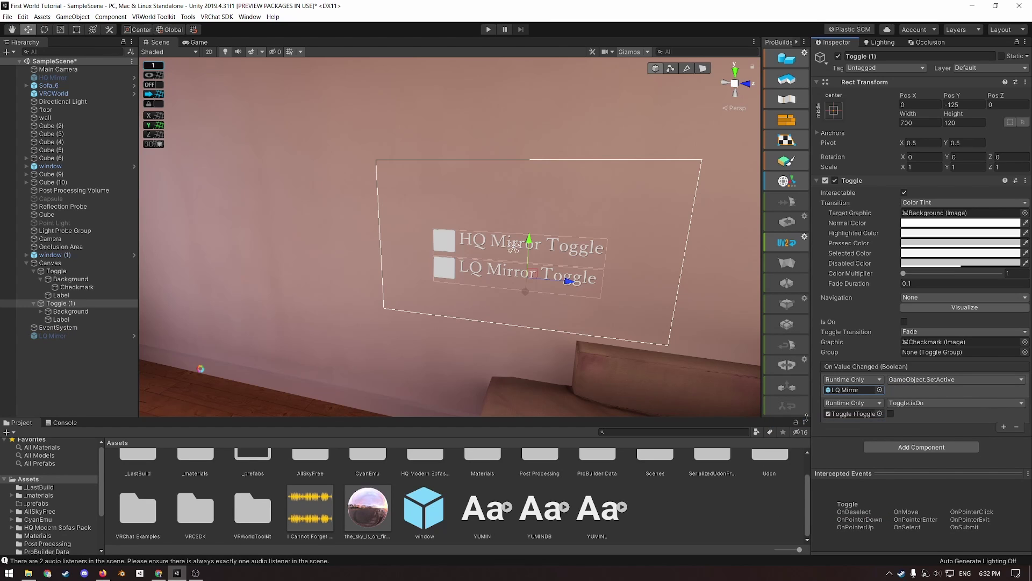
Step: Add a second On Value Changed entry to the original Toggle, target it at Toggle (1), and open its function choices
double_click(56, 271)
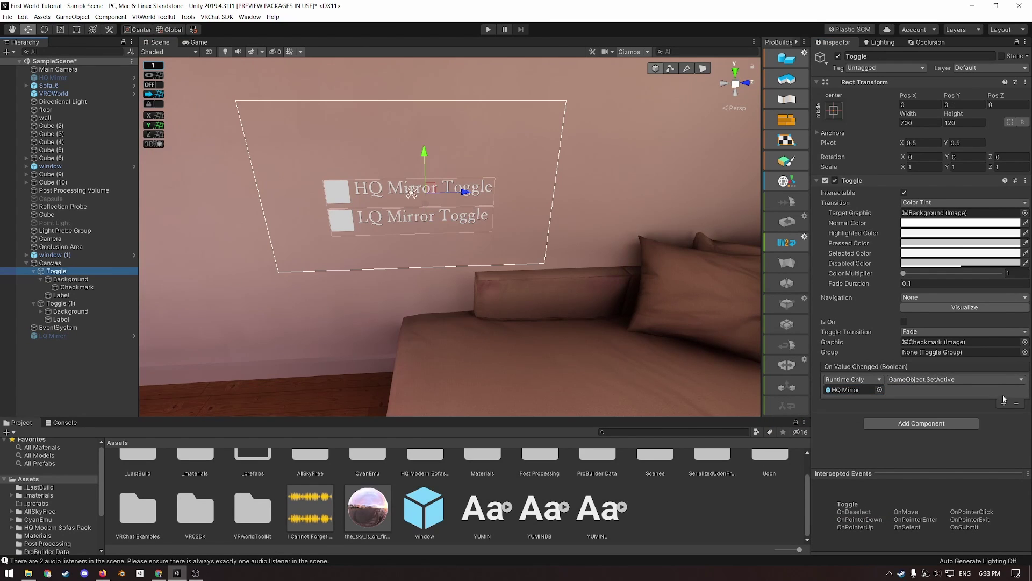
left_click(1004, 403)
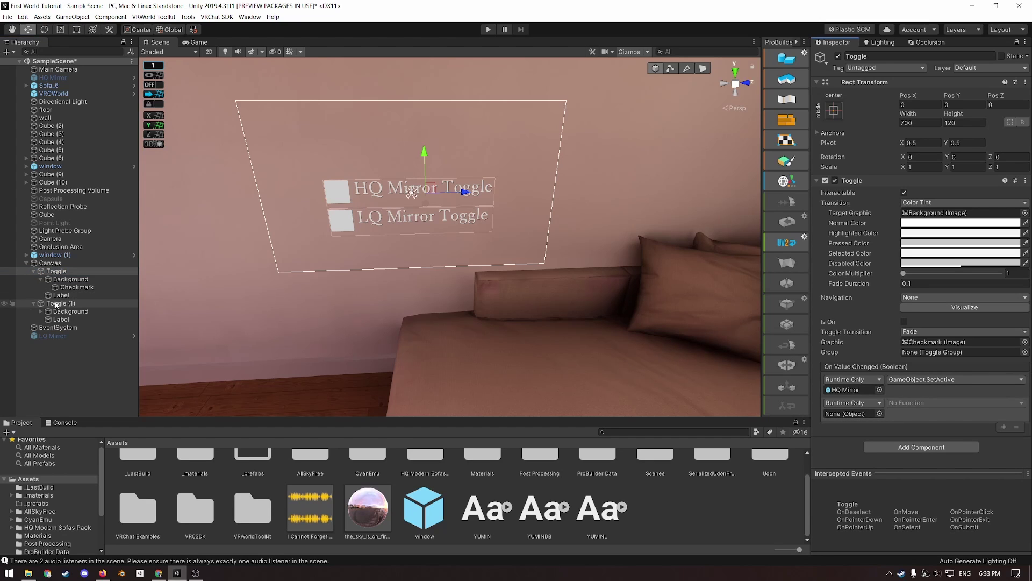
left_click_drag(56, 304, 850, 413)
left_click(912, 403)
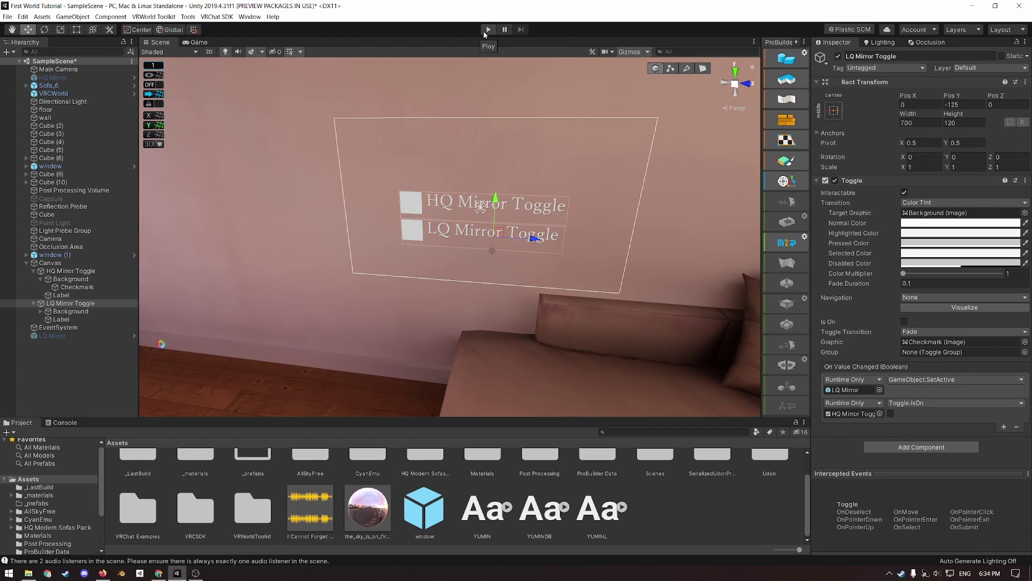
Step: Activate the HQ Mirror and toggle the LQ Mirror's active state, viewing the mirror wall from outside the room
right_click_drag(479, 331, 426, 290)
key("s")
key("s")
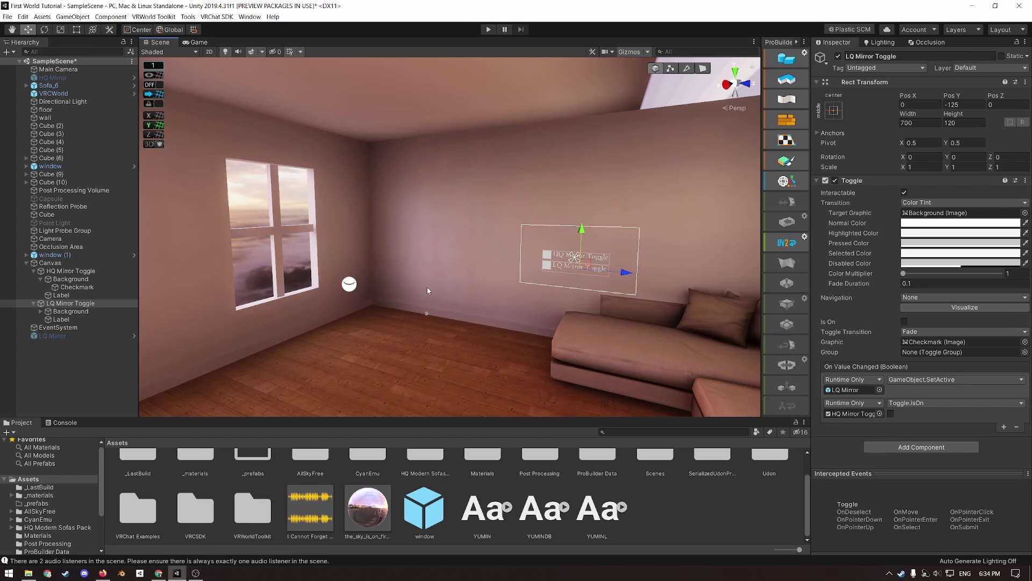
key("s")
right_click_drag(416, 319, 413, 347)
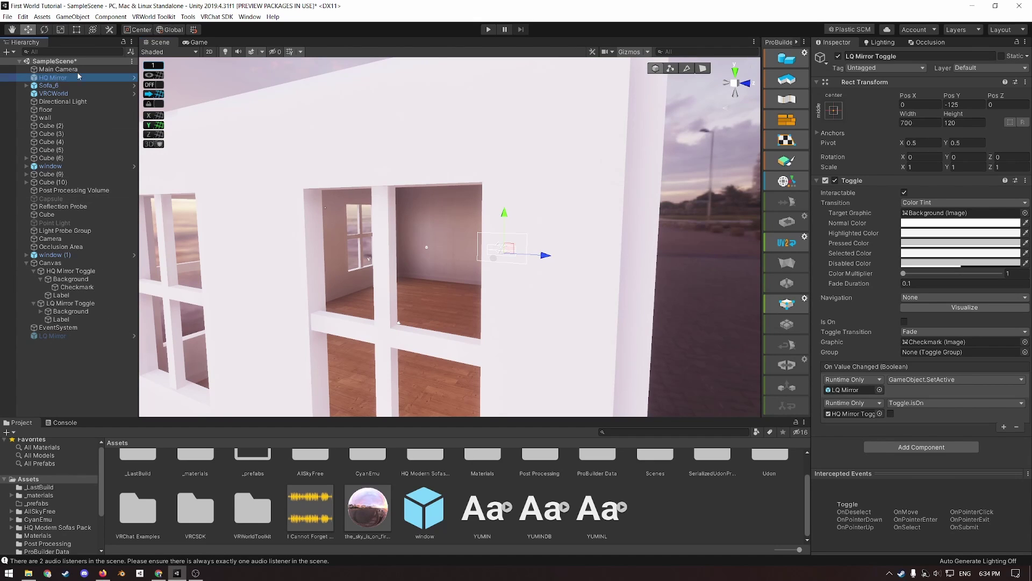
left_click(53, 78)
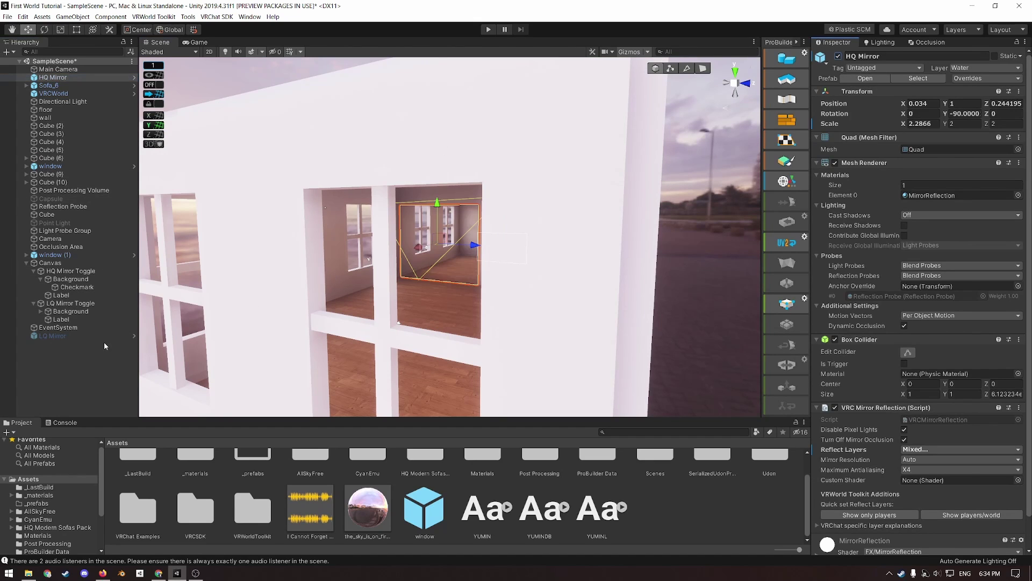
left_click(89, 339)
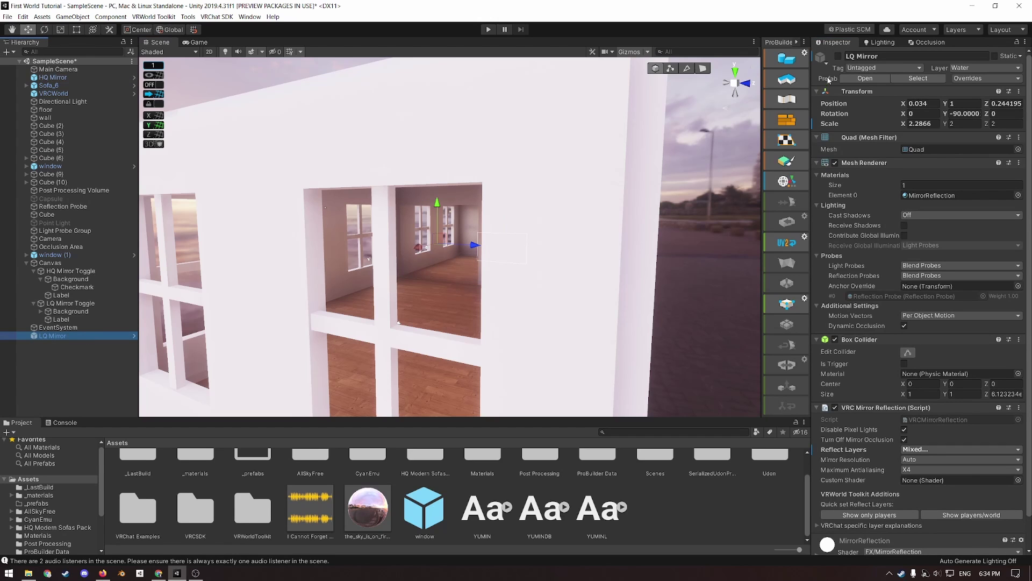
left_click(838, 56)
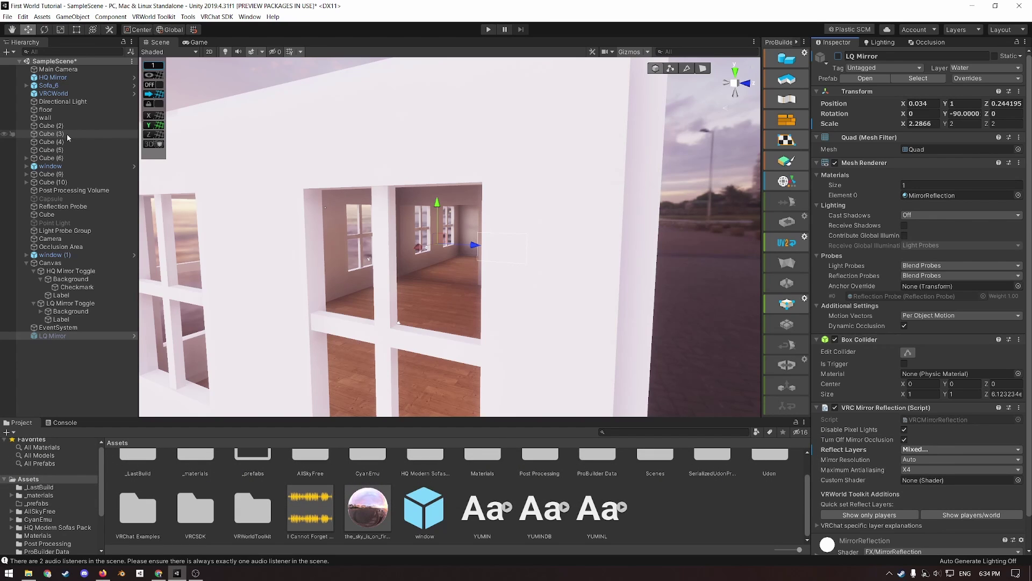
Step: Try adjusting the HQ Mirror's X position and deactivate the mirror
left_click(938, 103)
left_click(938, 103)
key("BackSpace")
type("5")
left_click(838, 55)
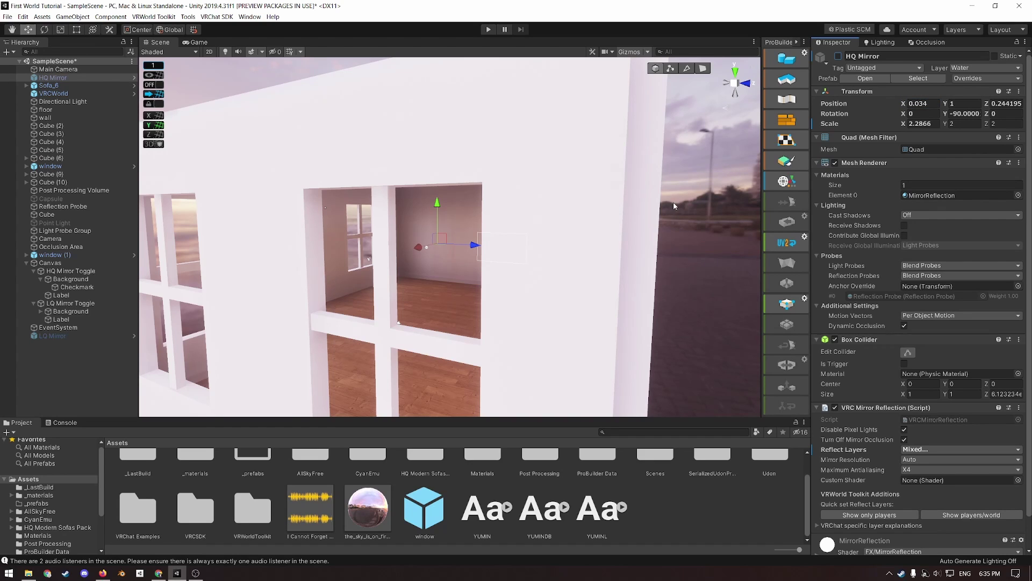
Step: Create an empty GameObject in the scene
right_click_drag(576, 256, 506, 271)
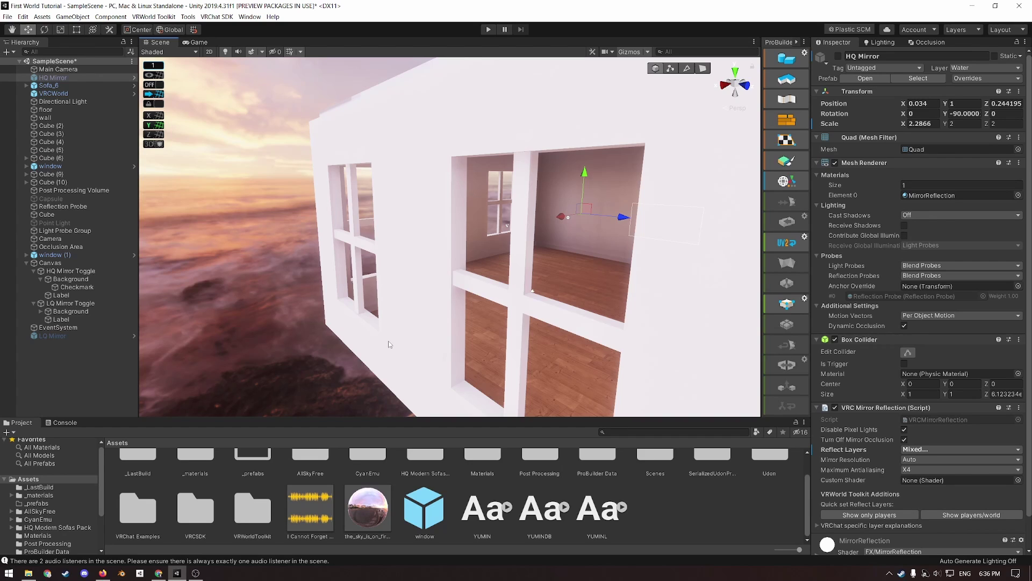
right_click(68, 391)
left_click(102, 299)
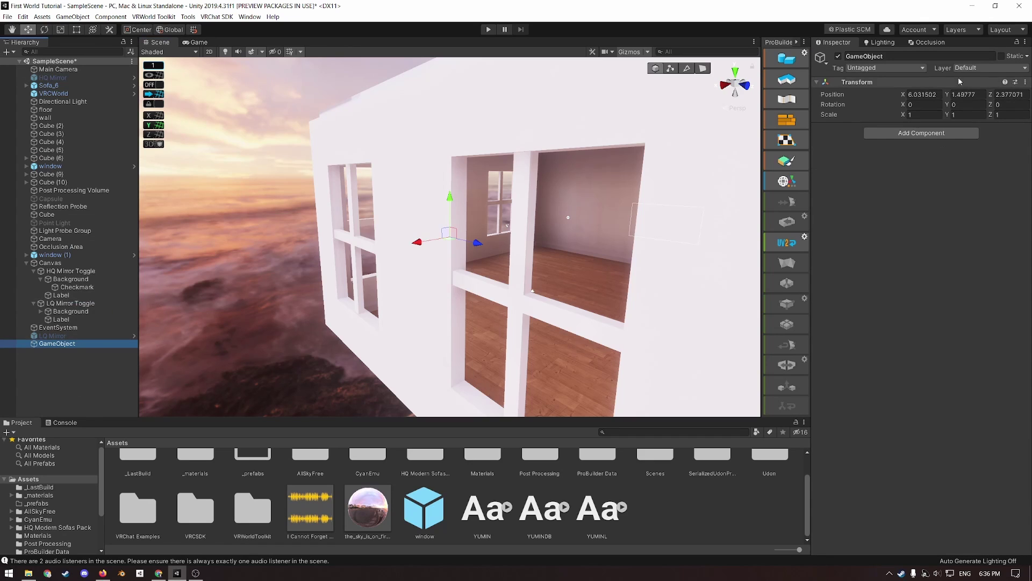
left_click(929, 94)
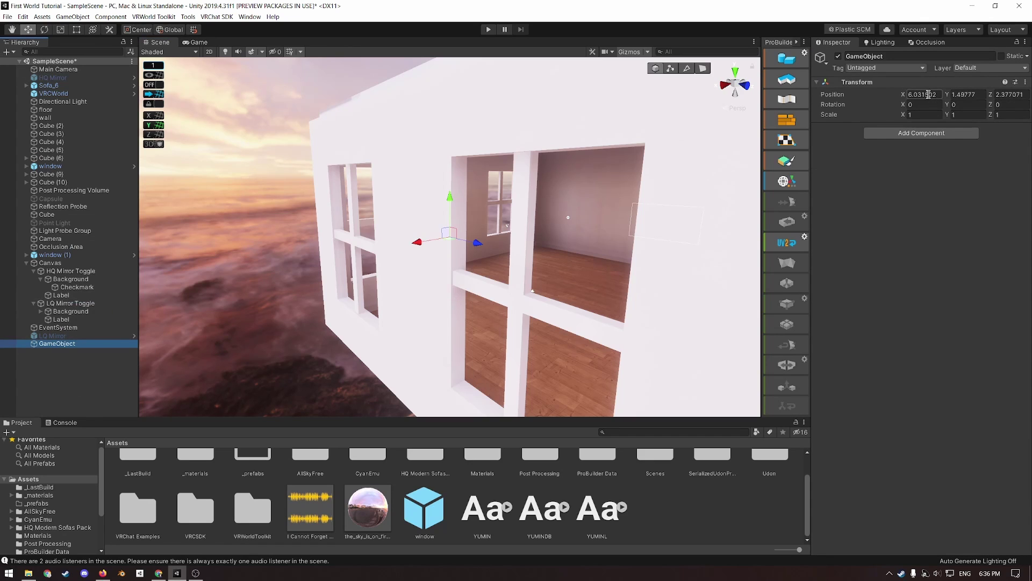
right_click_drag(397, 228, 503, 244)
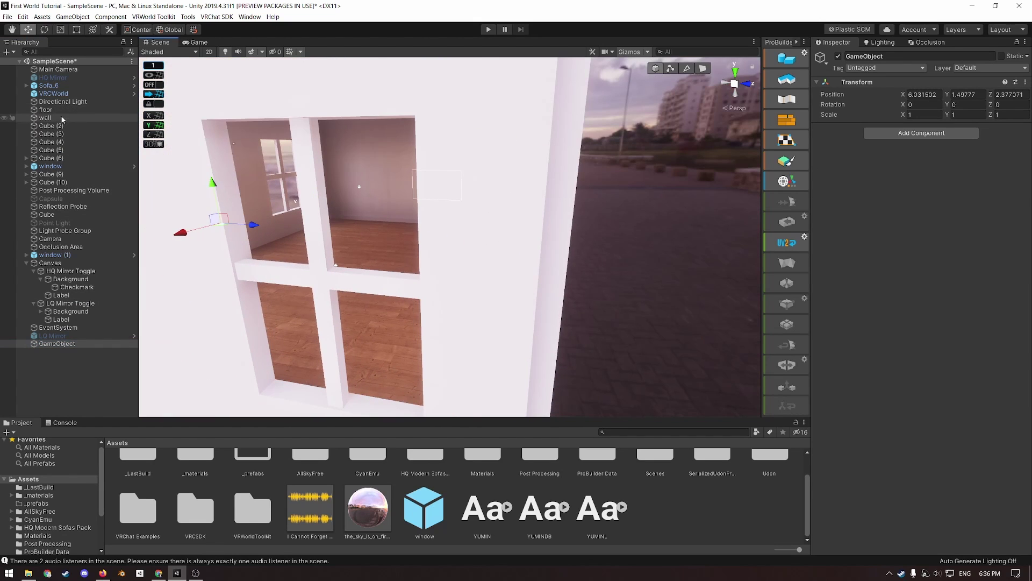
Step: Reset the Point Light's transform so its position is 0, 0, 0
left_click(59, 199)
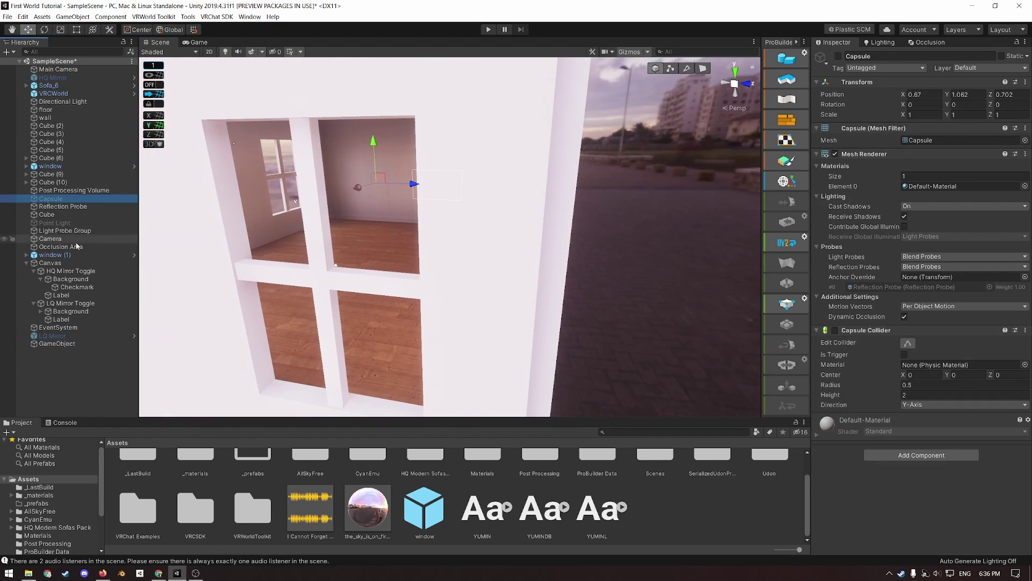
left_click(54, 222)
left_click(925, 95)
left_click(1025, 82)
left_click(1008, 95)
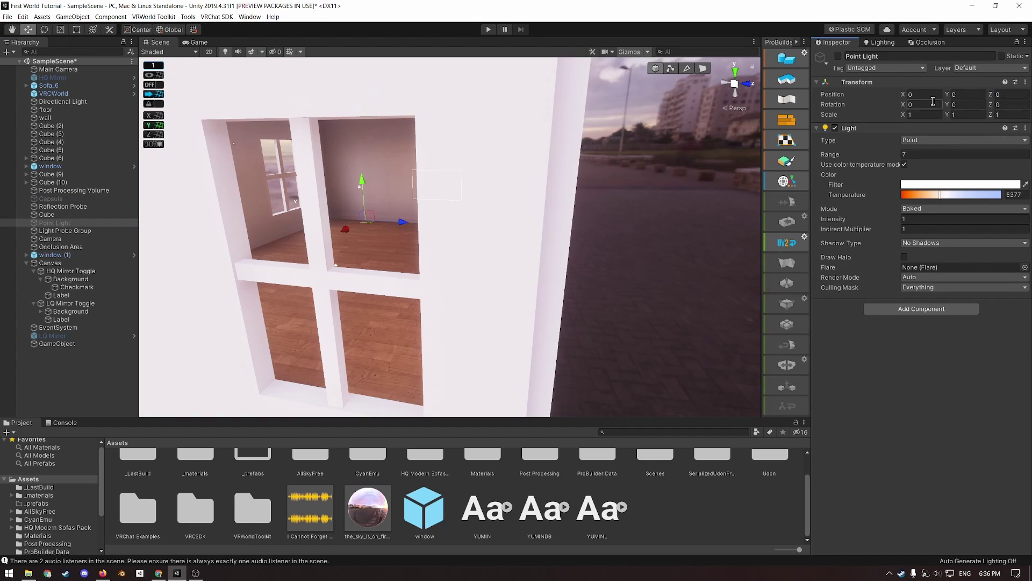
Step: Make the Point Light a child of the empty GameObject
left_click(72, 226)
left_click_drag(72, 227, 85, 351)
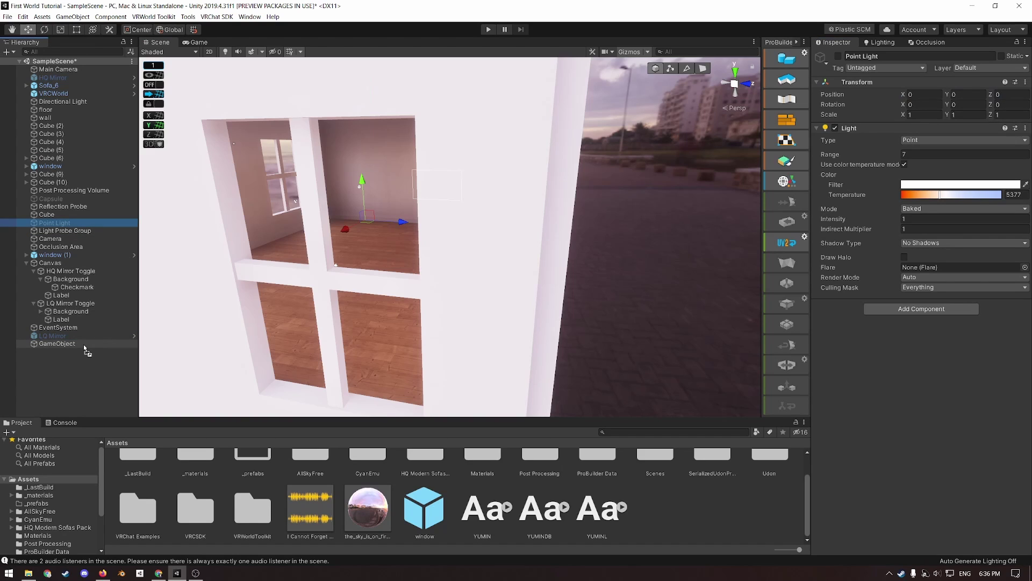
left_click_drag(83, 344, 84, 345)
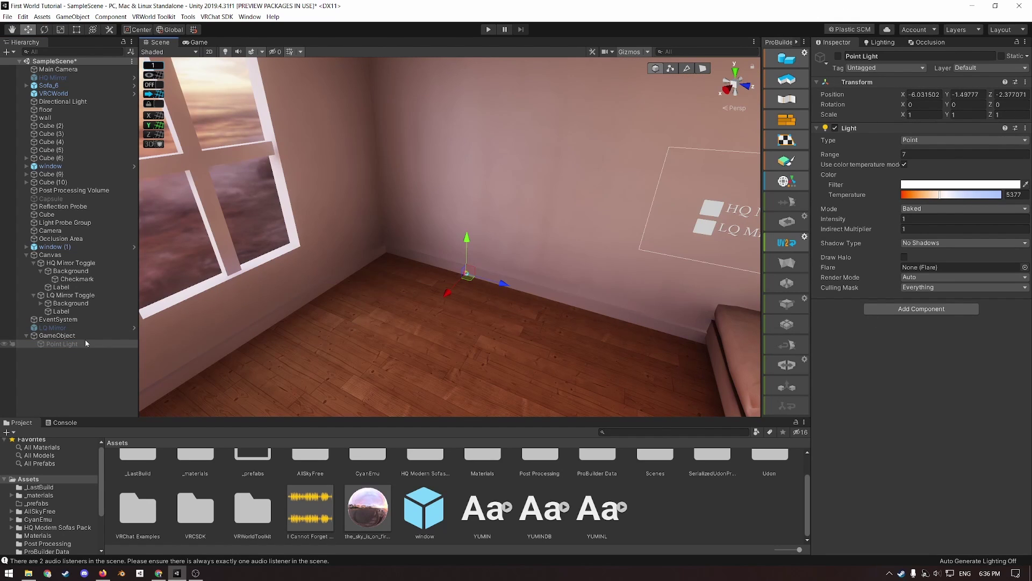
Step: Turn on grid snapping and try moving the parented Point Light in the room
mouse_move(85, 343)
left_mouse_down()
mouse_move(70, 333)
mouse_move(73, 344)
left_mouse_up()
left_click_drag(473, 282, 463, 335)
left_click(154, 84)
left_click_drag(404, 344, 508, 366)
Step: Take the Point Light out of GameObject, reset GameObject's transform, and nest the light under it again
left_click(68, 336)
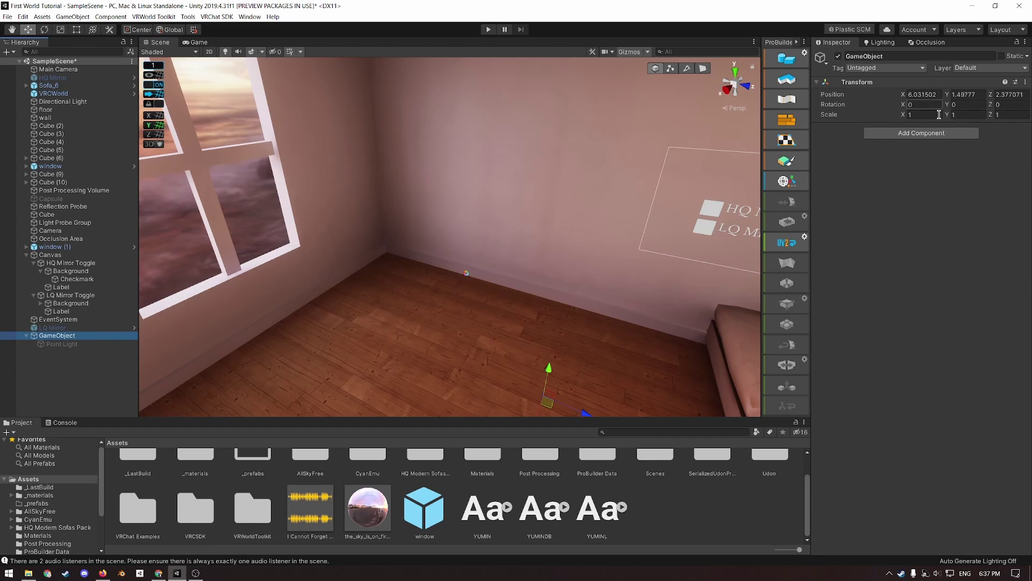
left_click(64, 345)
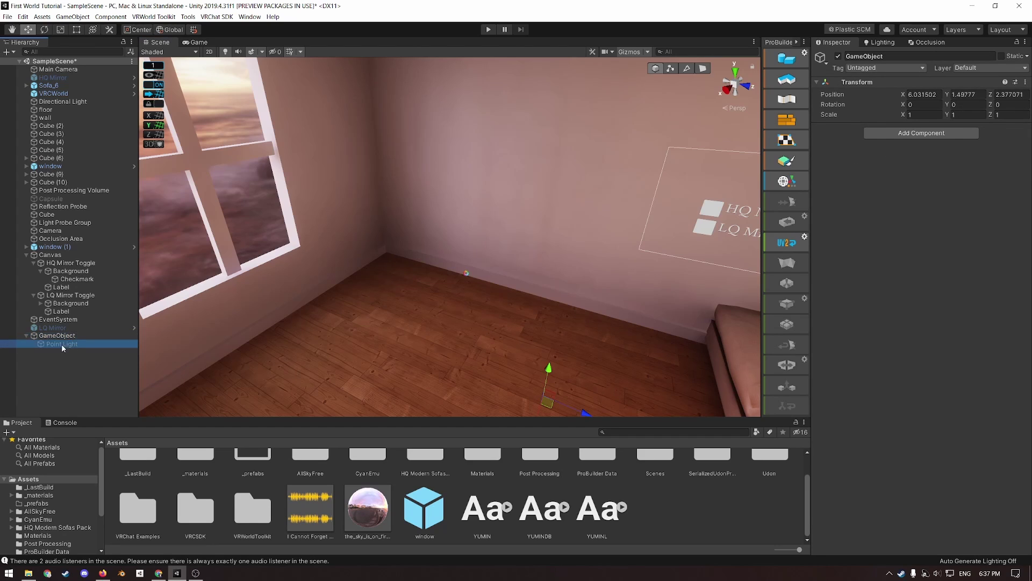
left_click_drag(63, 342, 70, 331)
left_click(73, 344)
left_click(1026, 82)
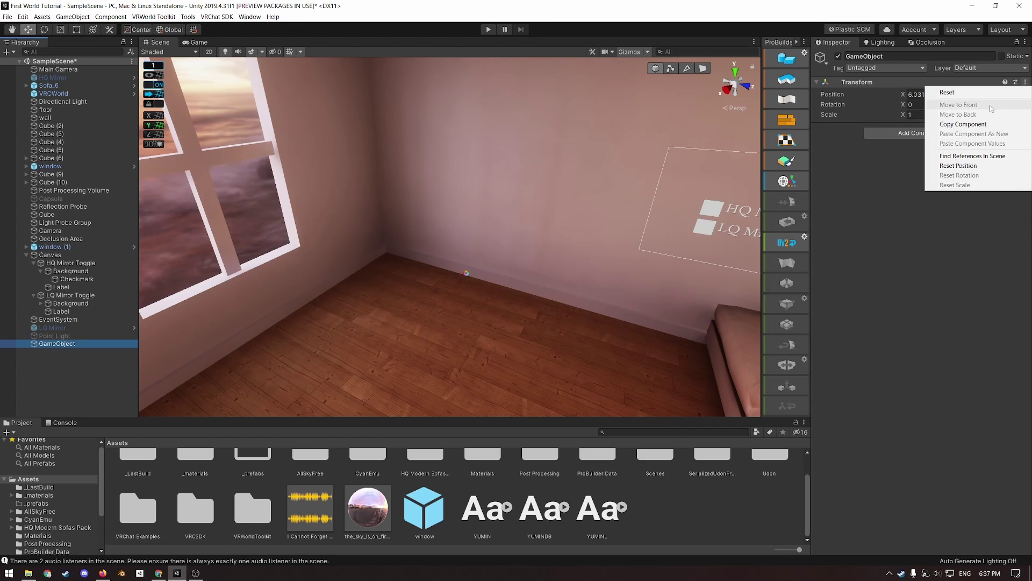
left_click(946, 92)
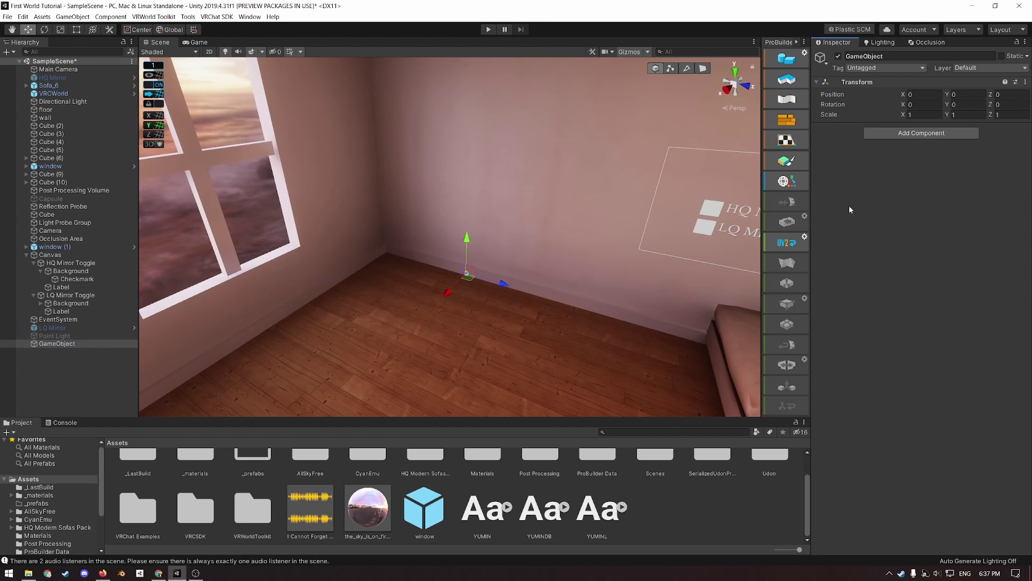
left_click_drag(54, 336, 59, 345)
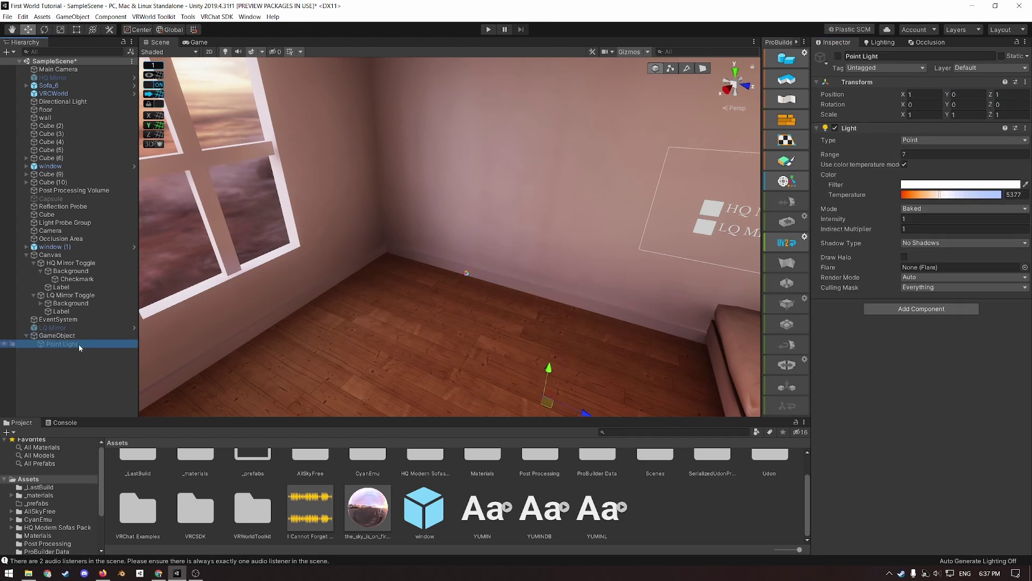
Step: Undo the recent hierarchy changes and reset GameObject's transform with the Point Light still nested inside it
key("ctrl+z")
key("ctrl+z")
key("ctrl+z")
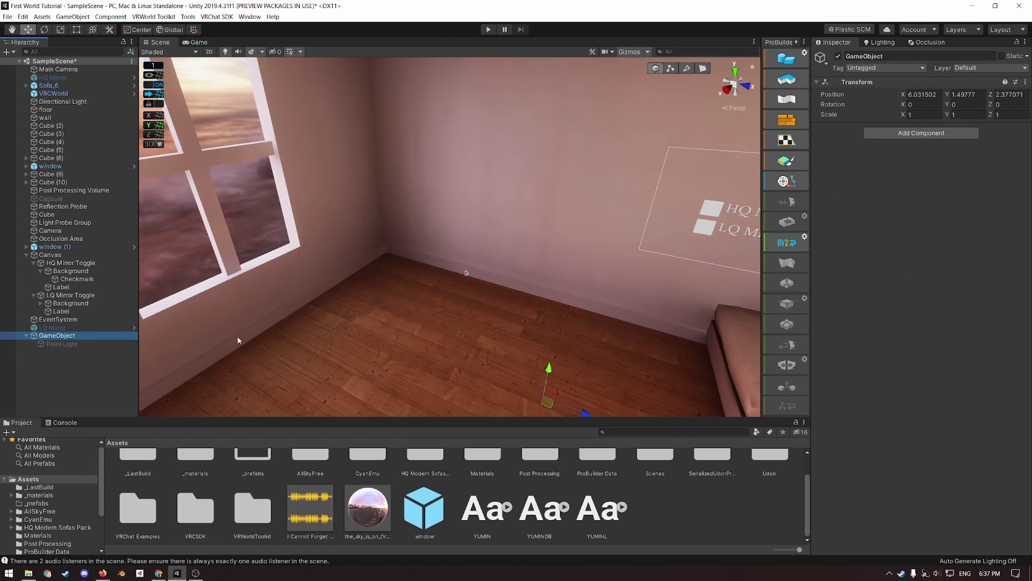
left_click(1025, 82)
left_click(971, 94)
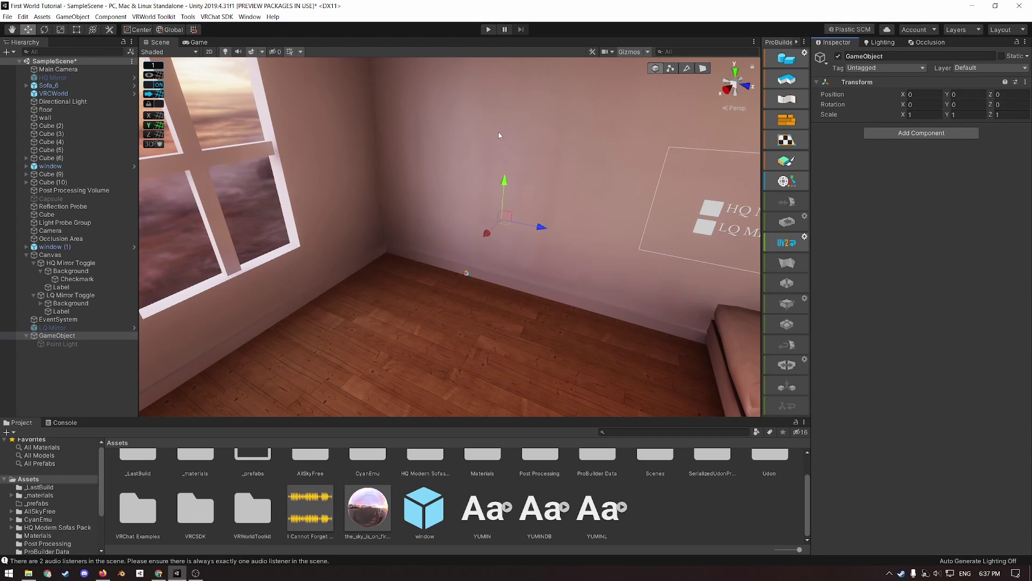
right_click_drag(436, 230, 500, 250)
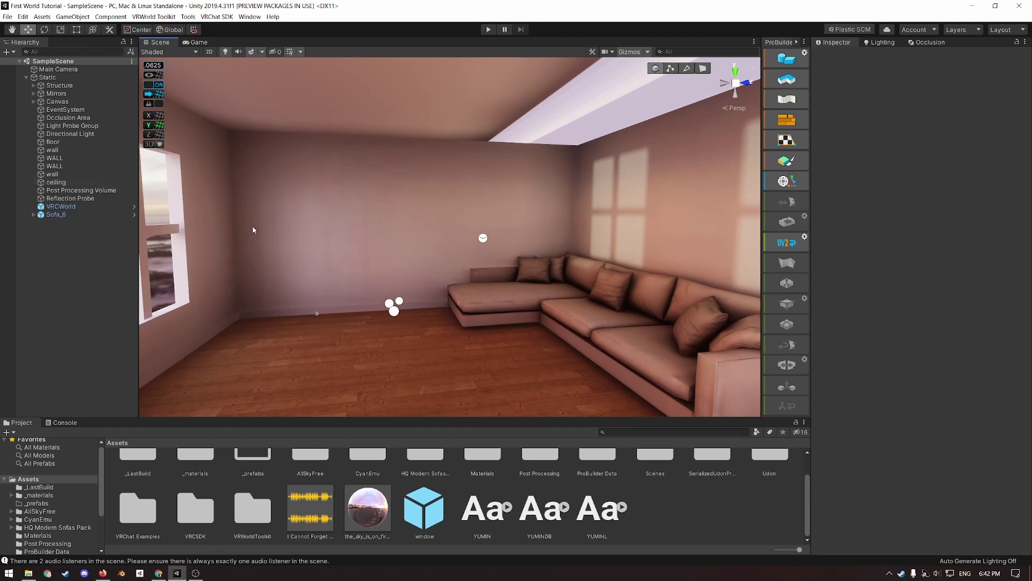
Step: Build a ProBuilder cylinder with radius 0.03125, 8 sides and height 1
key("alt")
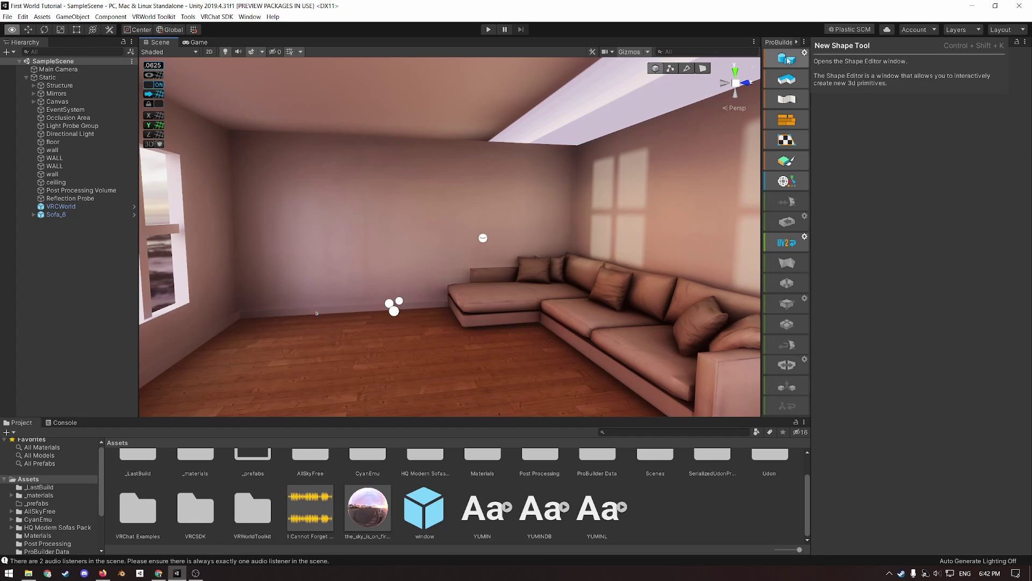
left_click(788, 60)
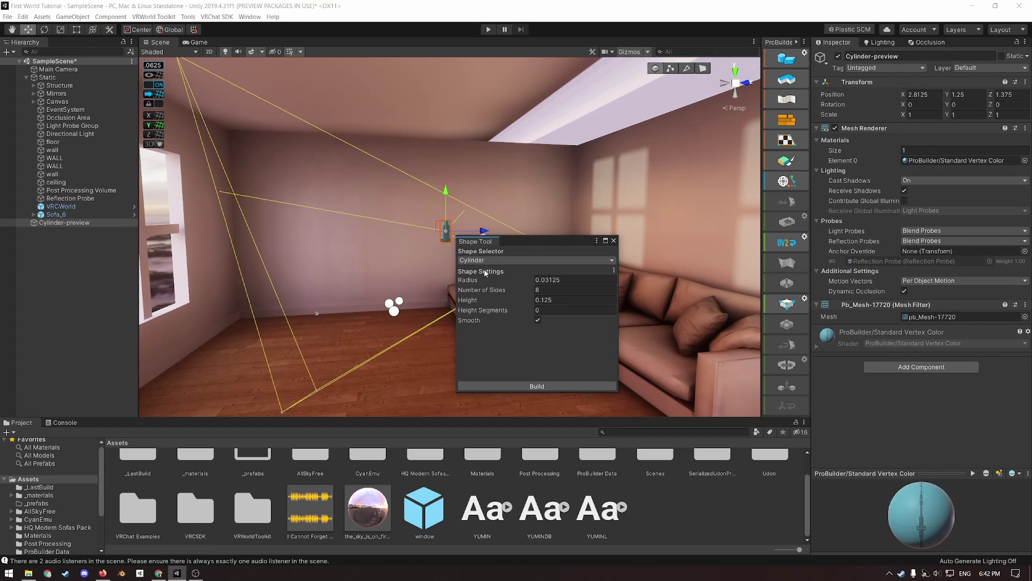
key("w")
right_click_drag(334, 246, 389, 249)
key("a")
left_click(571, 300)
left_click(572, 301)
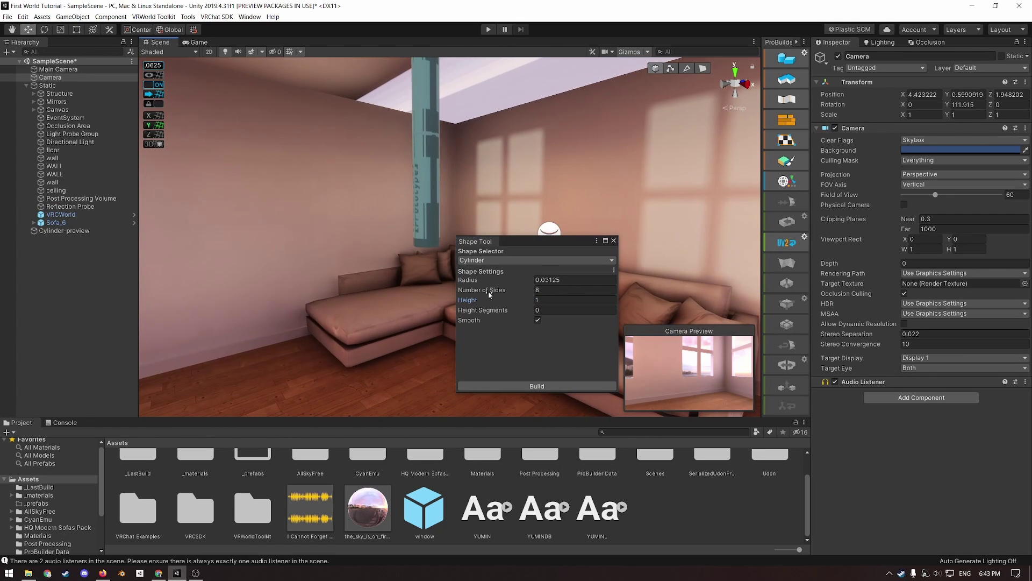
left_click(529, 386)
Step: Switch the handle to pivot mode and move the cylinder into the corner of the room beside the wall
left_click_drag(529, 386, 376, 290, "alt")
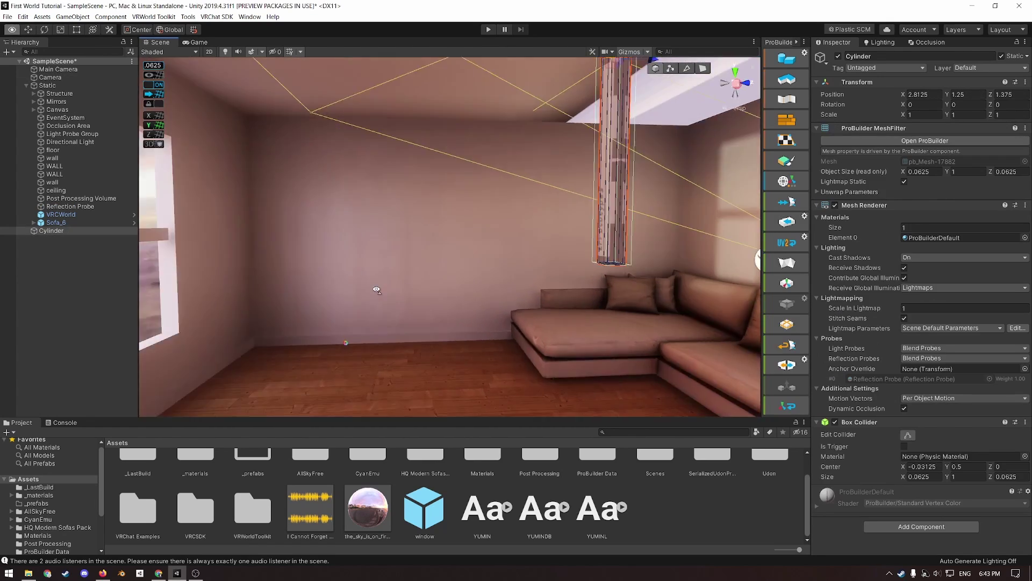
right_click_drag(376, 290, 410, 323)
middle_click_drag(409, 322, 484, 365)
key("z")
left_click_drag(618, 307, 253, 226)
key("f")
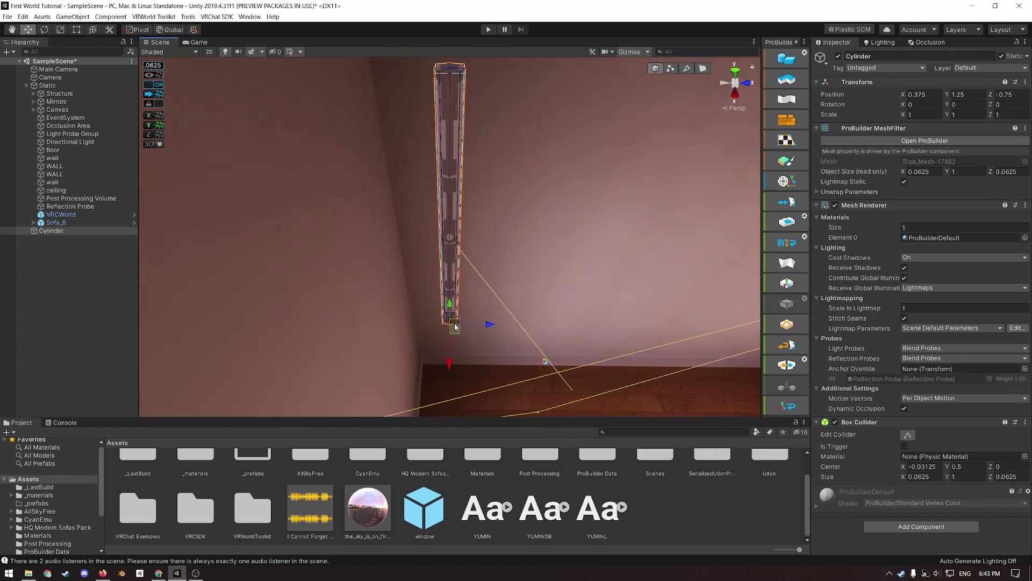
Step: Rotate the cylinder 90 degrees to lie horizontally and position it along the edge between wall and ceiling
key("e")
left_click_drag(457, 329, 470, 290)
key("w")
left_click_drag(470, 252, 269, 254, "alt")
left_click_drag(269, 254, 414, 236)
left_click_drag(414, 237, 439, 239)
left_click_drag(439, 240, 428, 265, "alt")
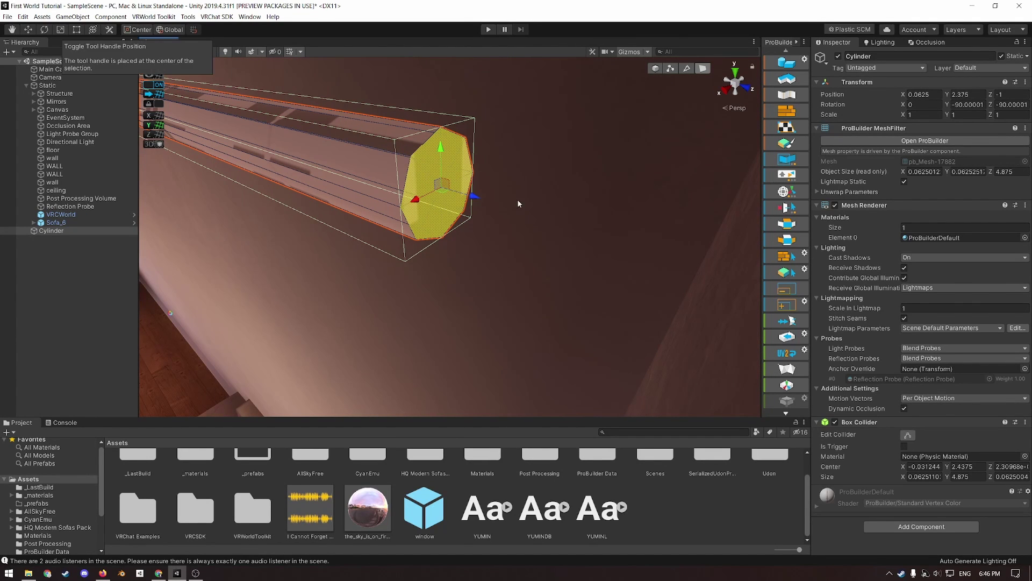
Step: Extrude the cylinder's end face about 0.04 and rotate the new face to begin a bend around the room corner
left_click_drag(473, 200, 544, 215, "shift")
left_click_drag(399, 305, 673, 484, "alt")
key("e")
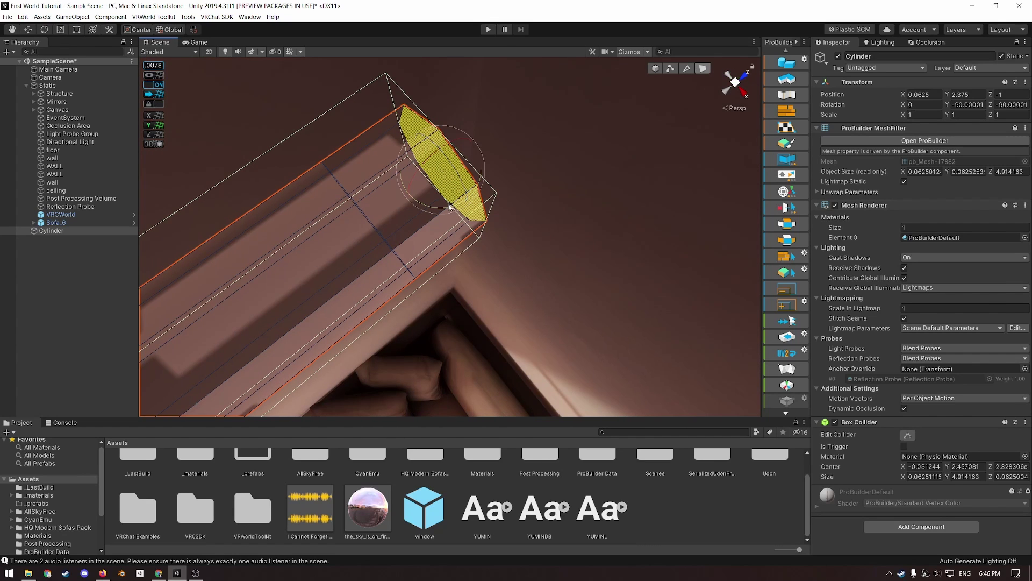
mouse_move(449, 210)
left_mouse_down()
mouse_move(408, 210)
mouse_move(446, 196)
mouse_move(457, 206)
left_mouse_up()
key("w")
right_click_drag(602, 269, 497, 224)
left_click_drag(496, 224, 498, 280, "alt")
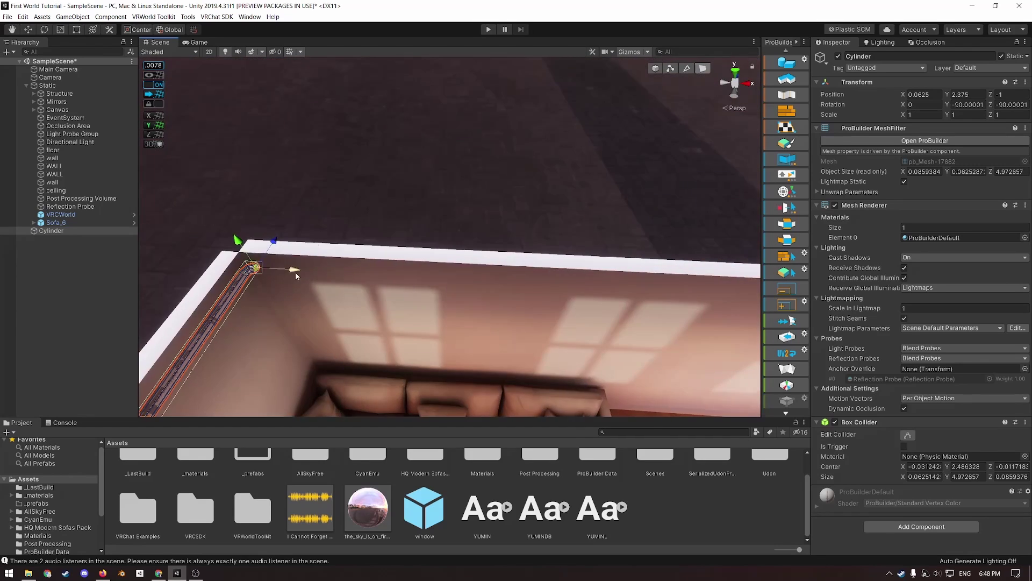
Step: Remove the Box Collider component from the cylinder
right_click_drag(484, 279, 517, 290)
left_click(1025, 423)
left_click(962, 465)
Step: Create a material named emissive in the _materials folder and apply it to the cylinder strip along the ceiling
right_click_drag(530, 336, 507, 414)
scroll(212, 484, "up", 2)
double_click(202, 486)
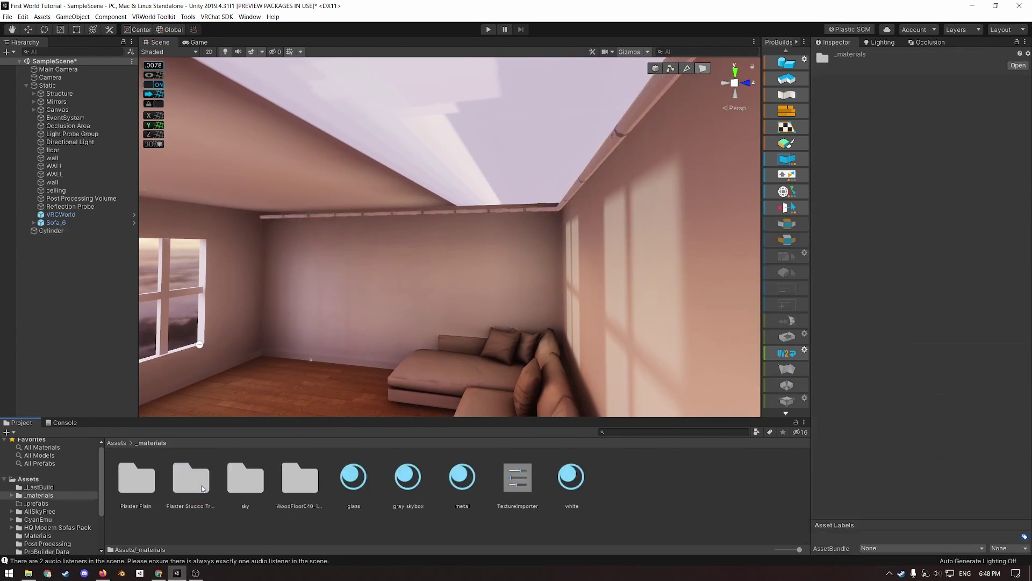
right_click(625, 508)
mouse_move(666, 291)
left_click(809, 342)
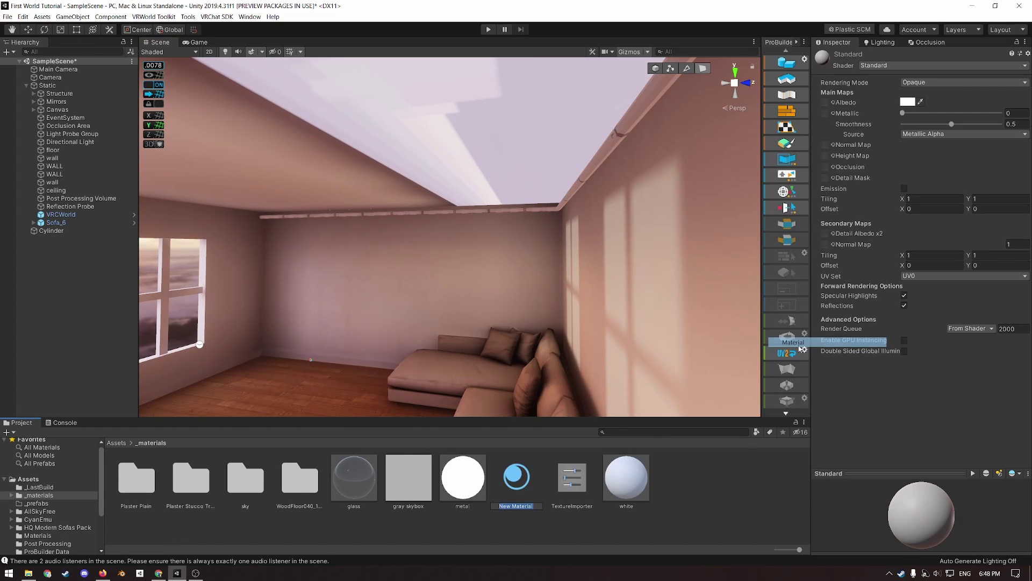
type("emi")
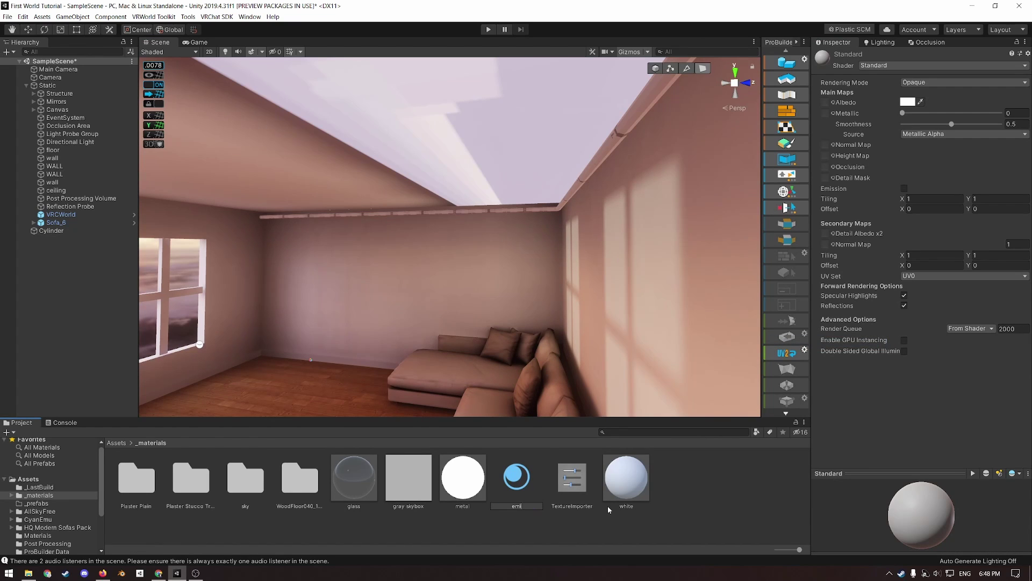
type("ssive")
key("Return")
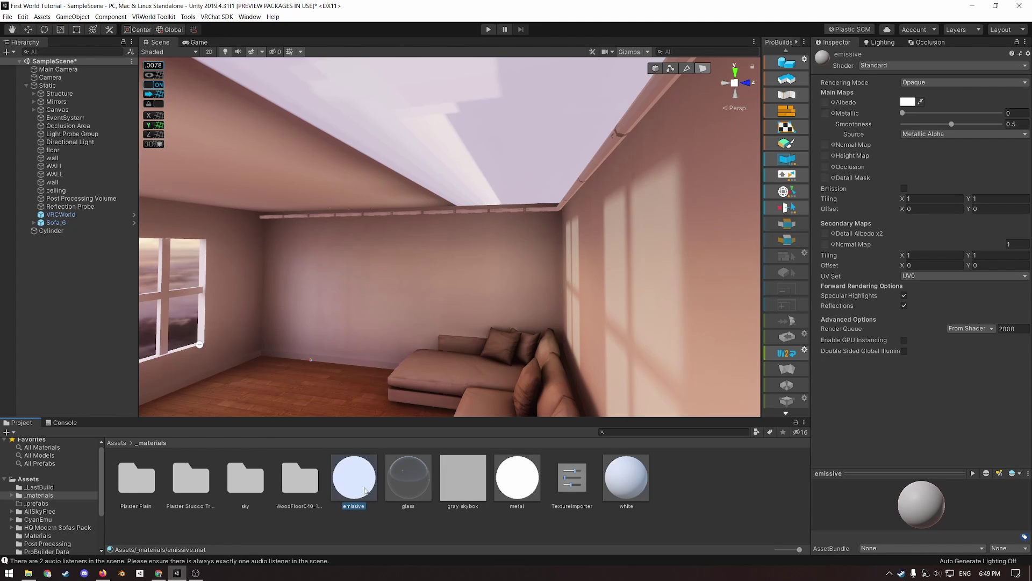
left_click_drag(364, 489, 521, 215)
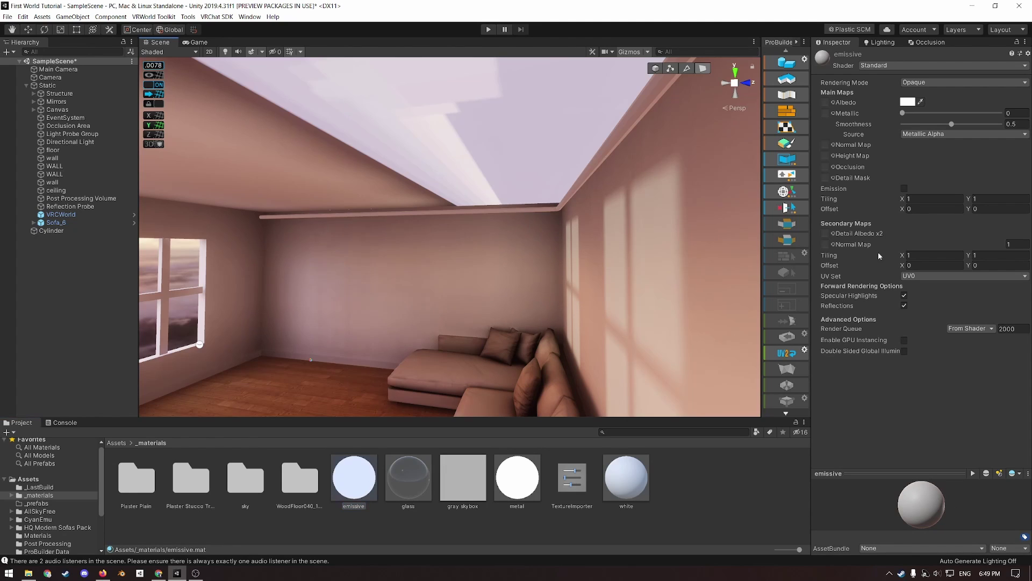
Step: Enable emission on the emissive material with a magenta colour (RGB 255, 0, 232) and generate the scene's baked lighting
left_click(904, 188)
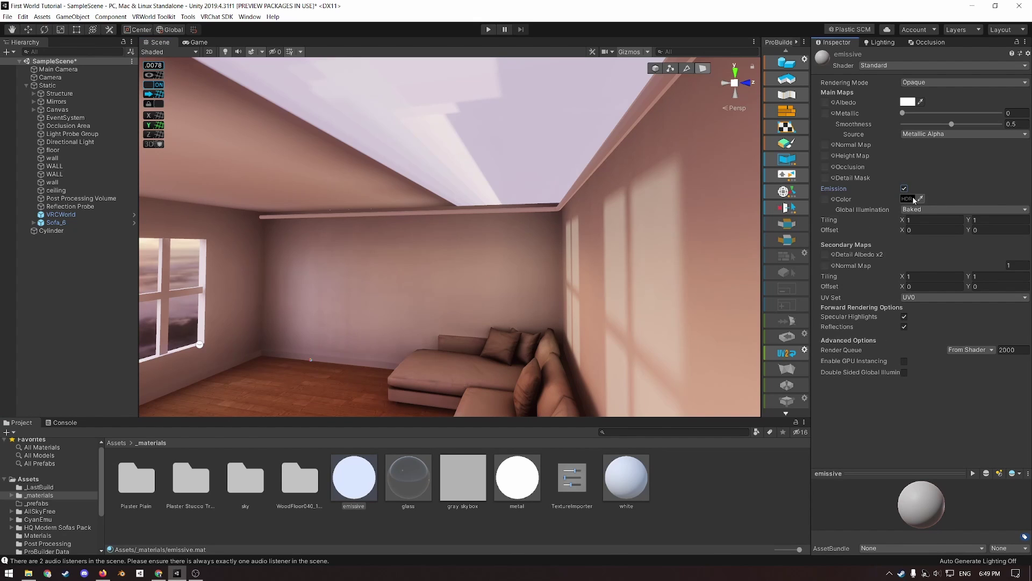
left_click(913, 199)
left_click_drag(791, 336, 827, 254)
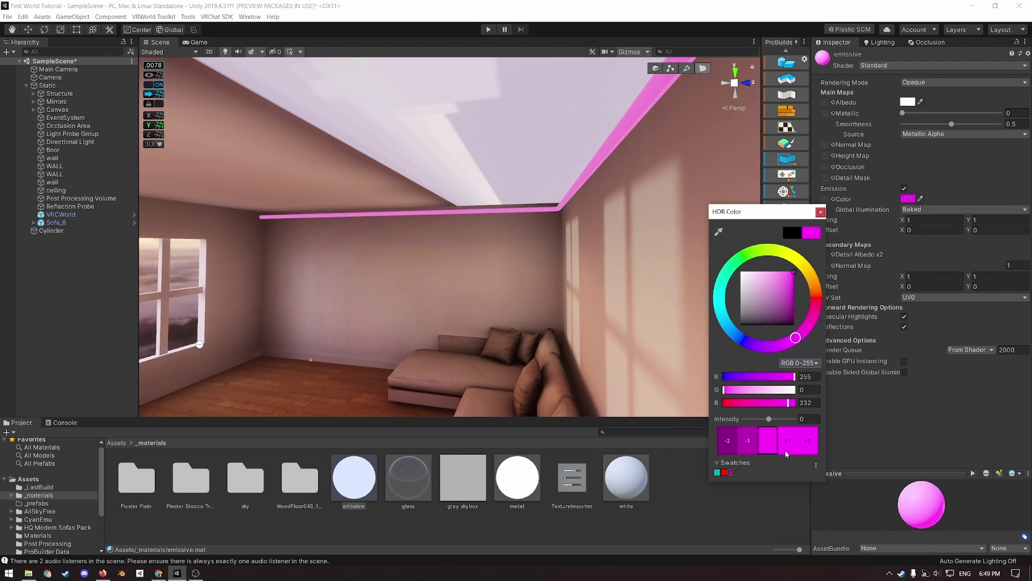
left_click(989, 124)
left_click(947, 211)
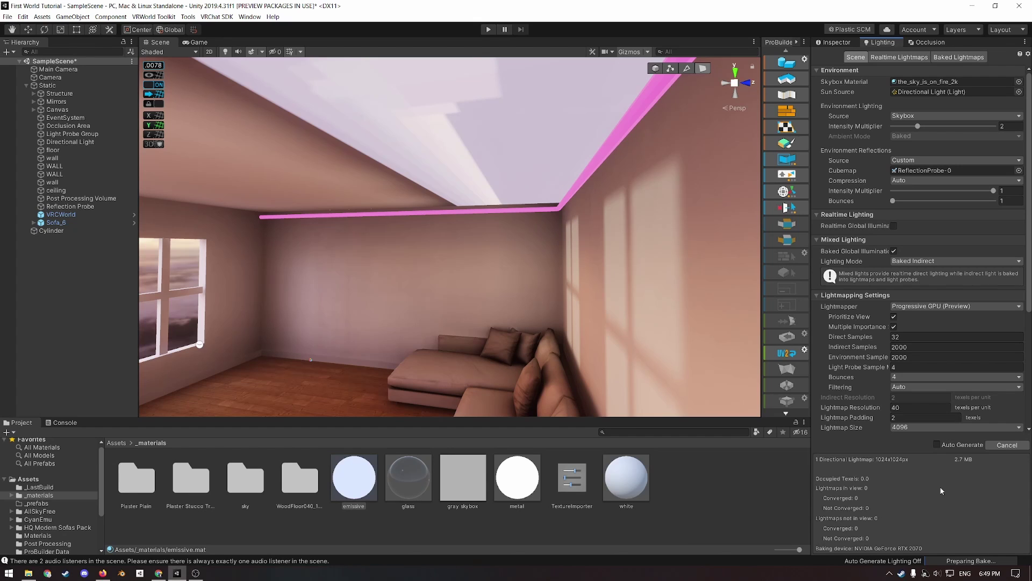
Step: Review the ProBuilder settings in the editor preferences and switch to the Chrome browser
left_click(23, 16)
left_click(47, 273)
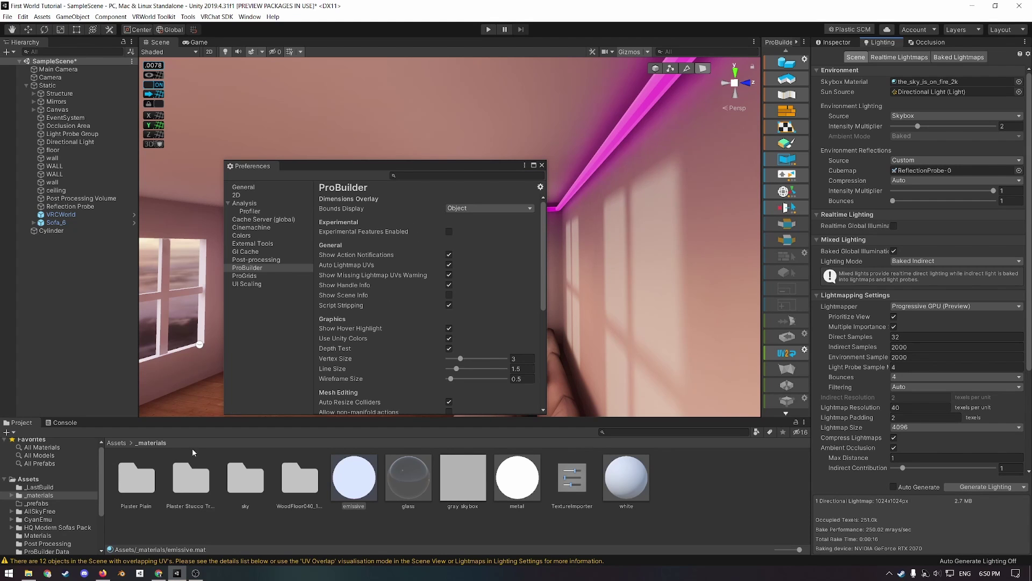
left_click(159, 572)
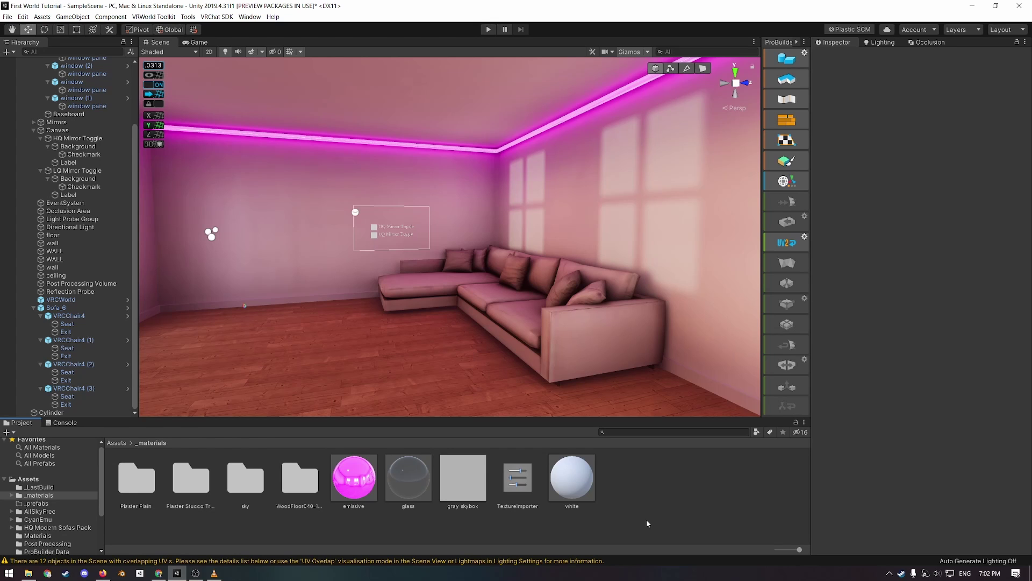
key("alt")
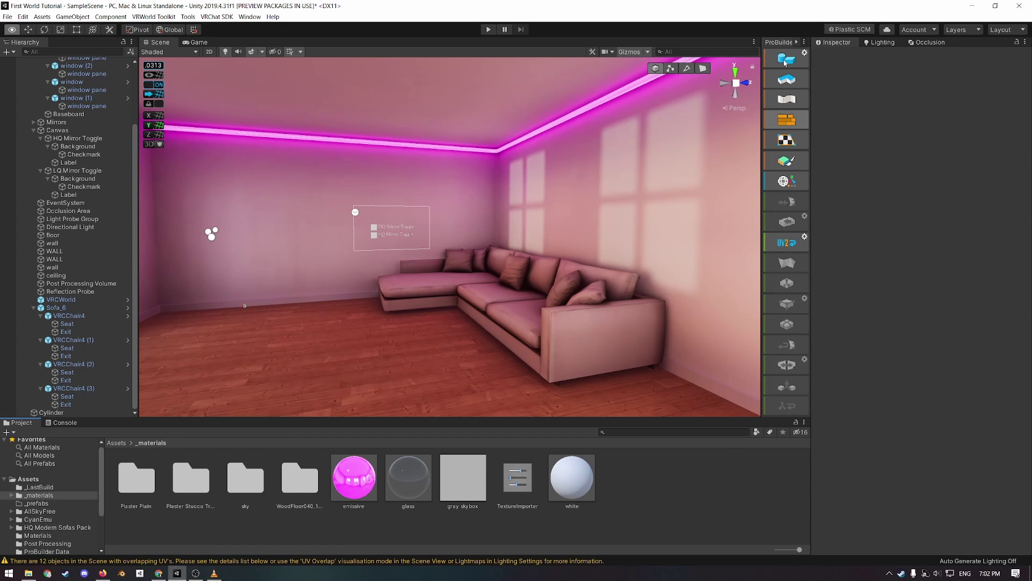
left_click(784, 62)
left_click_drag(352, 254, 505, 353, "alt")
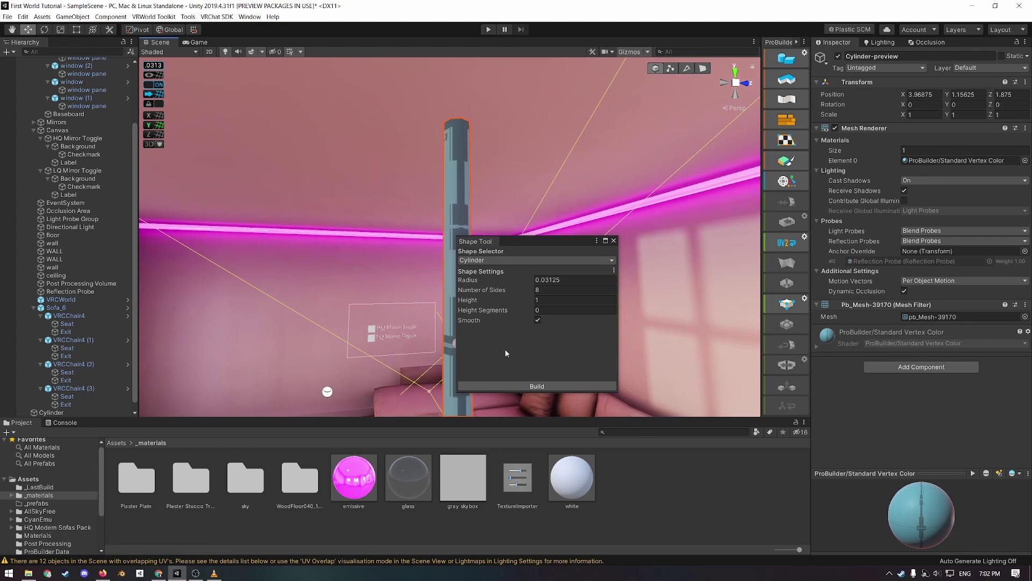
left_click(537, 386)
left_click(613, 240)
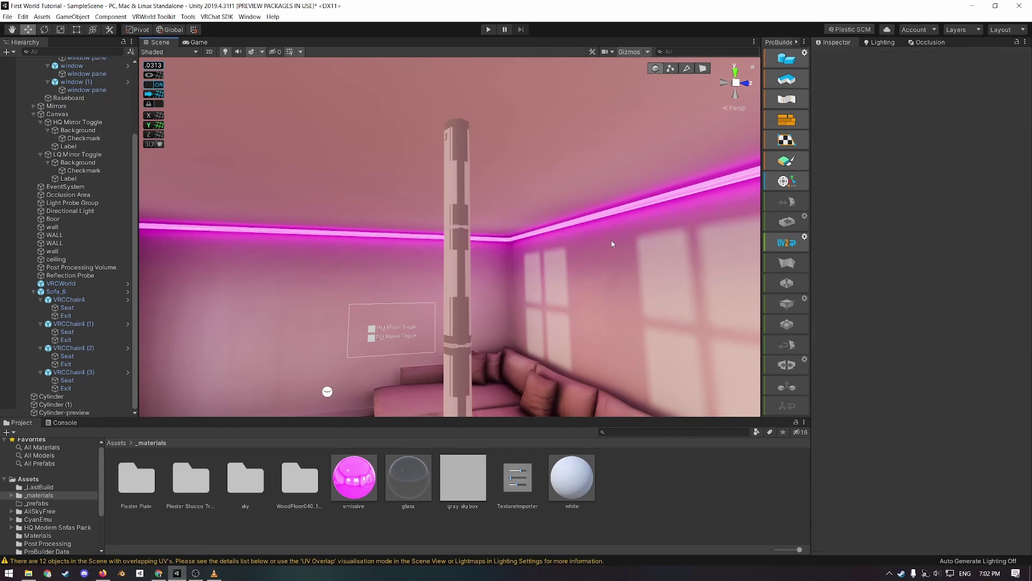
key("Delete")
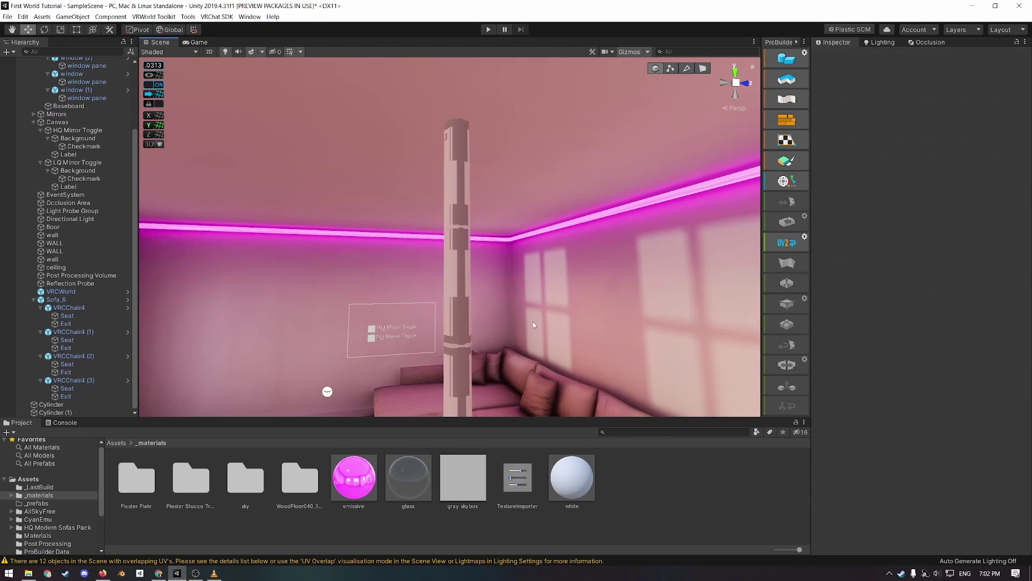
Step: Preview a new 8-sided cylinder of radius 0.03125 and compare its shading with the Smooth option off and on
left_click(794, 71)
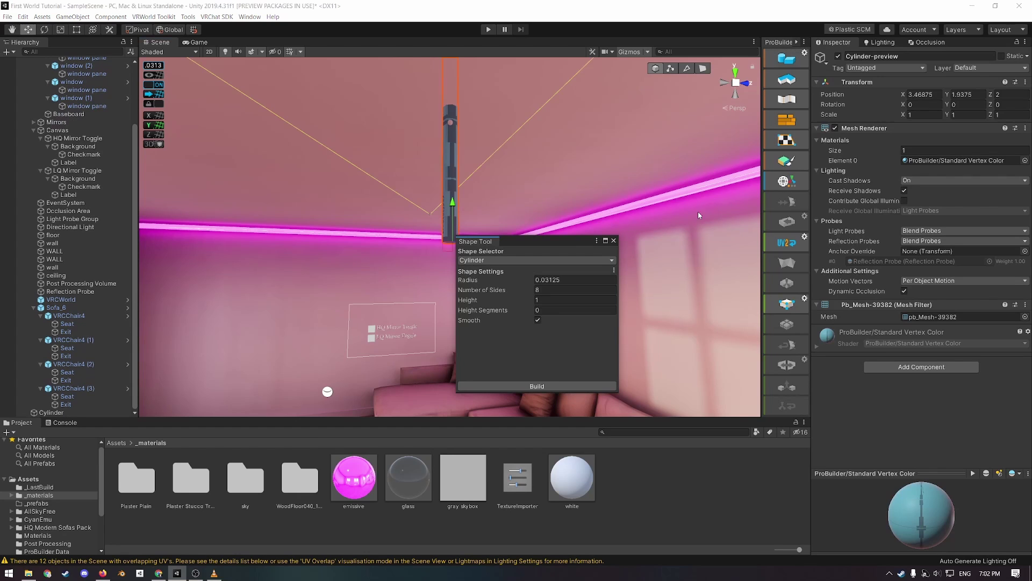
left_click(537, 320)
mouse_move(456, 210)
right_mouse_down()
mouse_move(456, 177)
mouse_move(463, 321)
mouse_move(514, 251)
mouse_move(880, 285)
mouse_move(490, 203)
mouse_move(544, 177)
mouse_move(377, 315)
mouse_move(610, 327)
mouse_move(454, 207)
right_mouse_up()
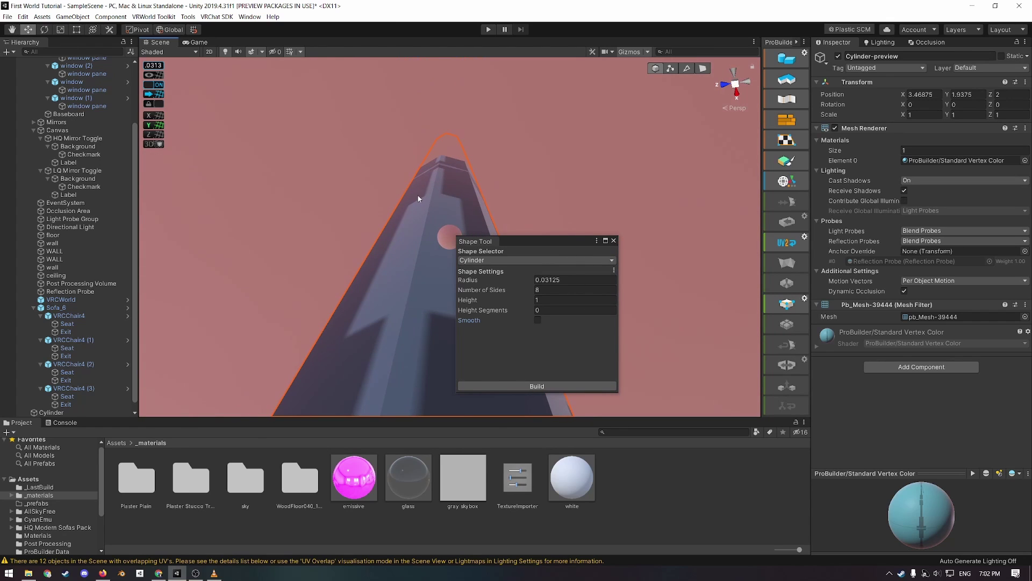
left_click(538, 320)
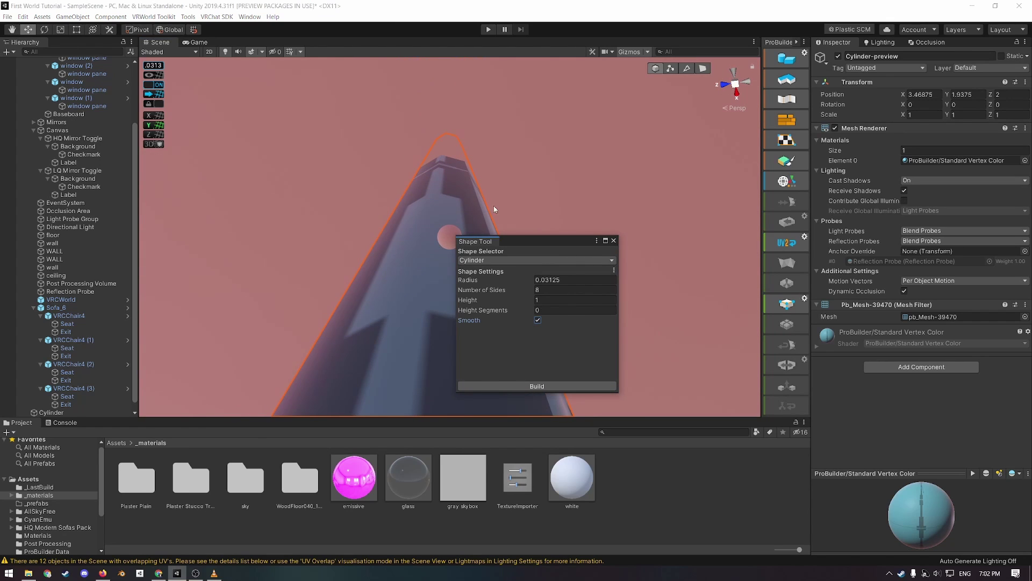
right_click_drag(490, 205, 815, 347)
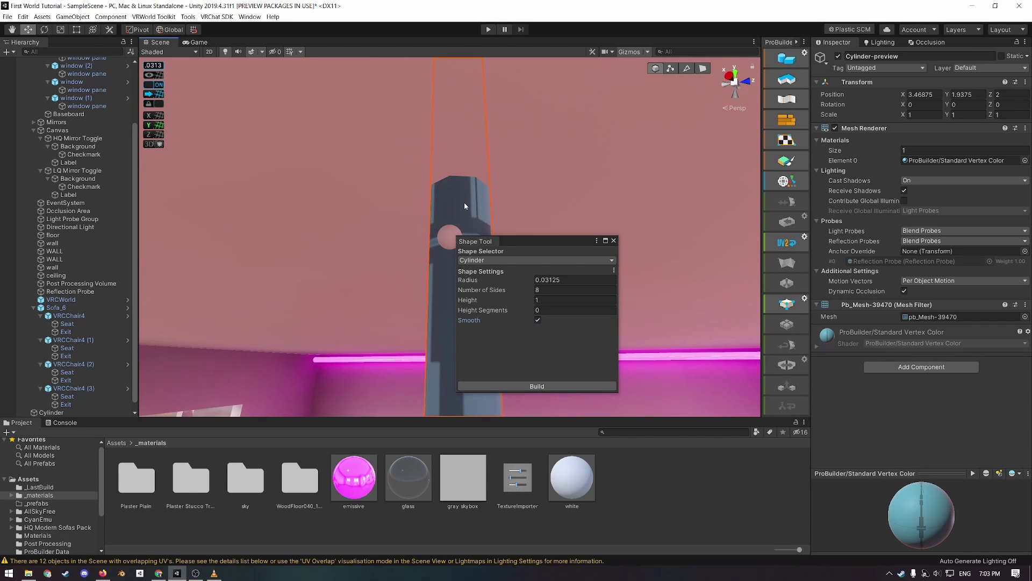
right_click_drag(455, 166, 581, 240)
Step: Build the smooth test cylinder with height 1, try extruding its end face, and delete the cylinder
left_click(548, 385)
right_click_drag(403, 234, 385, 295)
left_click(405, 302)
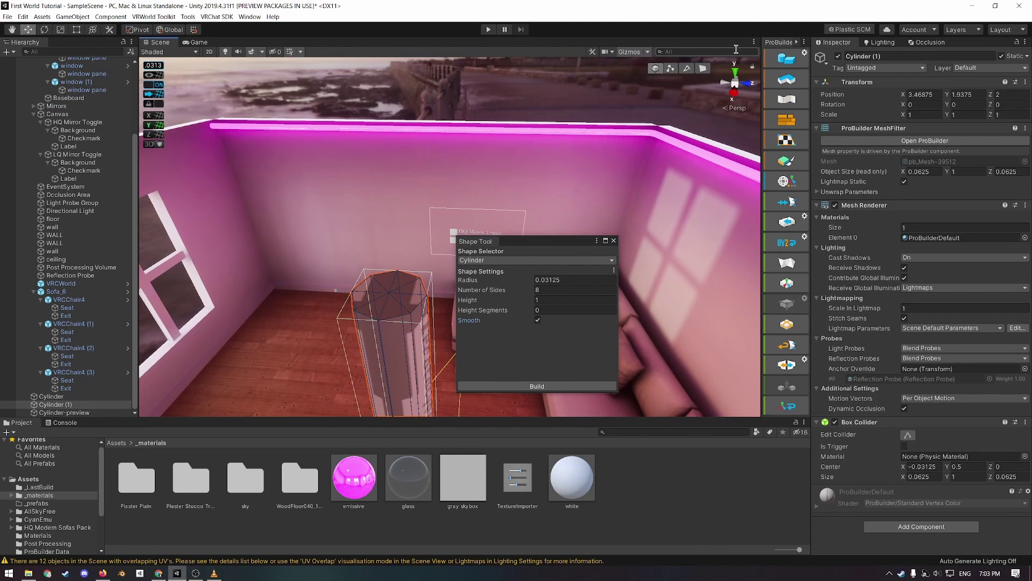
left_click_drag(361, 281, 415, 305)
left_click_drag(380, 254, 367, 172, "shift")
right_click_drag(432, 269, 404, 212)
left_click(427, 244)
key("Escape")
key("Delete")
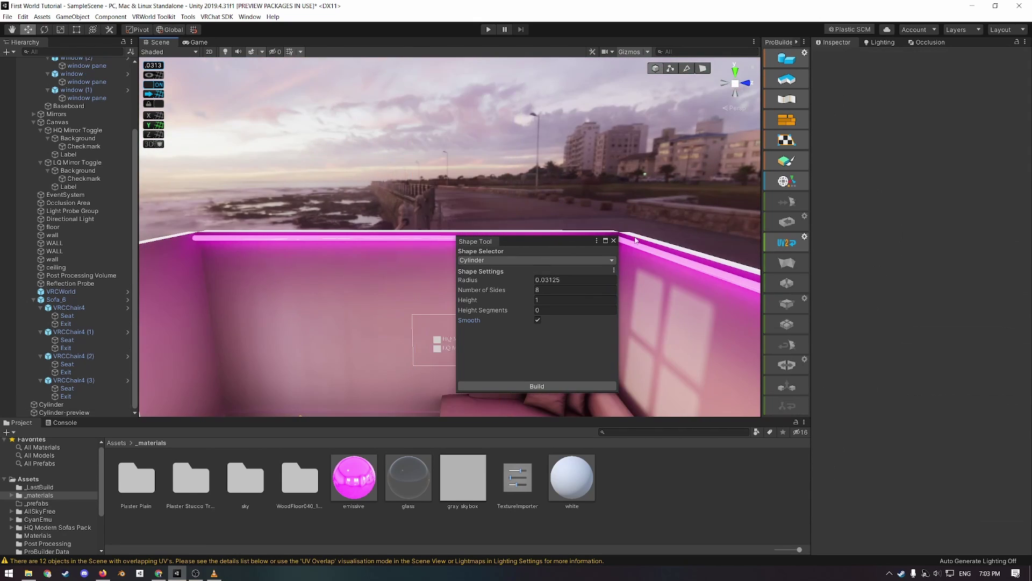
left_click(613, 240)
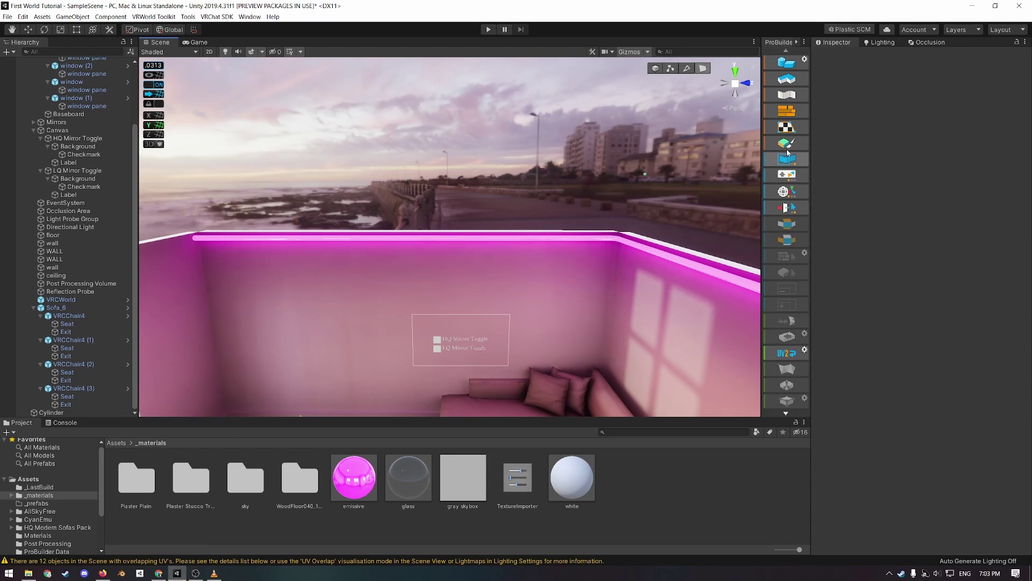
Step: Select all faces of the ceiling light strip and assign them to smoothing group 1 in the Smooth Group Editor
left_click(789, 95)
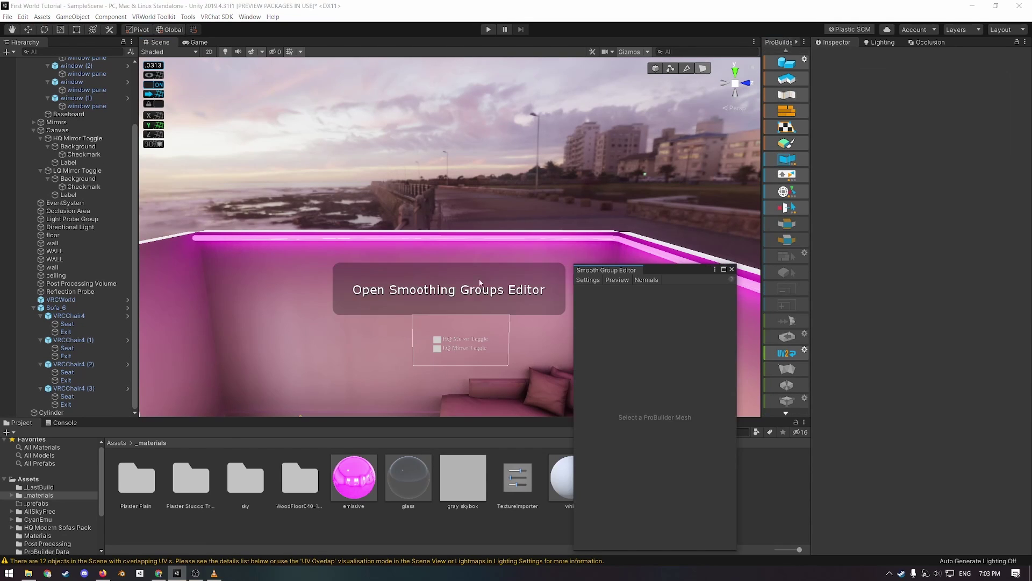
right_click_drag(434, 281, 586, 184)
scroll(461, 289, "up", 3)
left_click(456, 220)
key("ctrl+a")
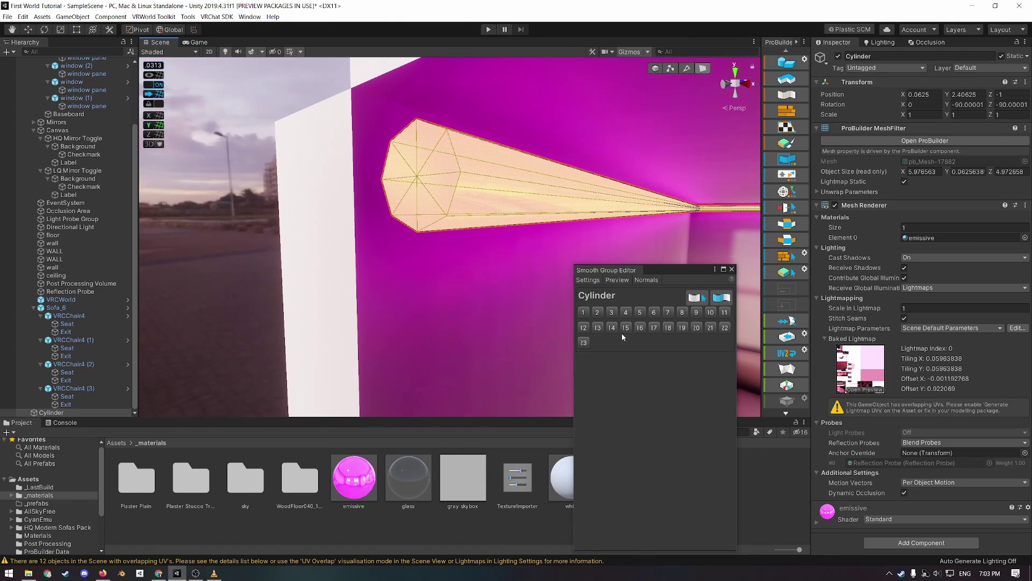
left_click(585, 313)
Step: Select the faces of the light strip's end cap and assign them to smoothing group 2
right_click_drag(346, 231, 432, 290)
left_click(475, 250)
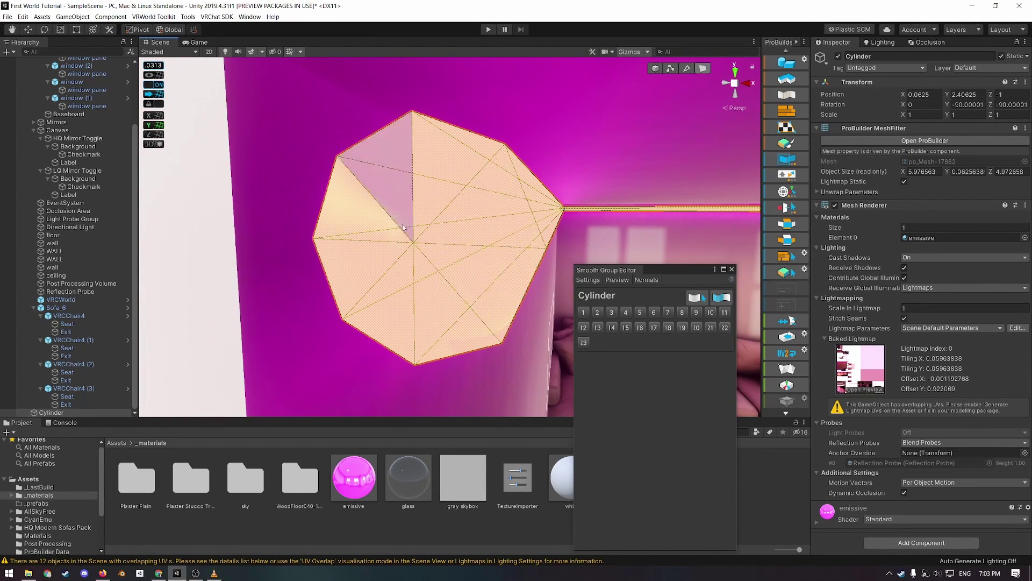
left_click_drag(379, 205, 460, 284)
right_click_drag(460, 284, 578, 298)
left_click(597, 313)
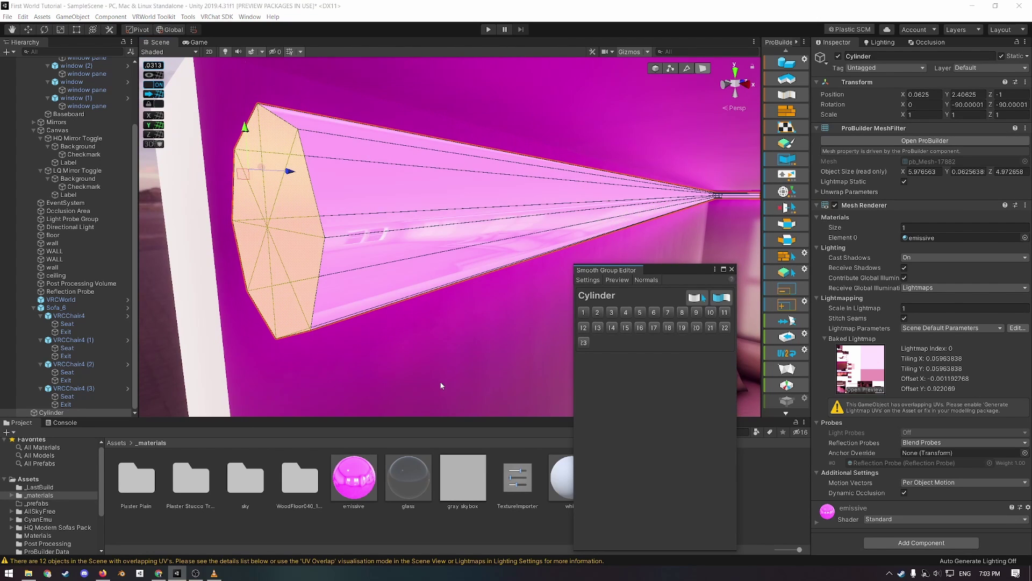
Step: Restore the end-cap face selection and delete the light strip's end-cap faces, including the remaining one
right_click_drag(385, 265, 359, 257)
left_click(360, 257)
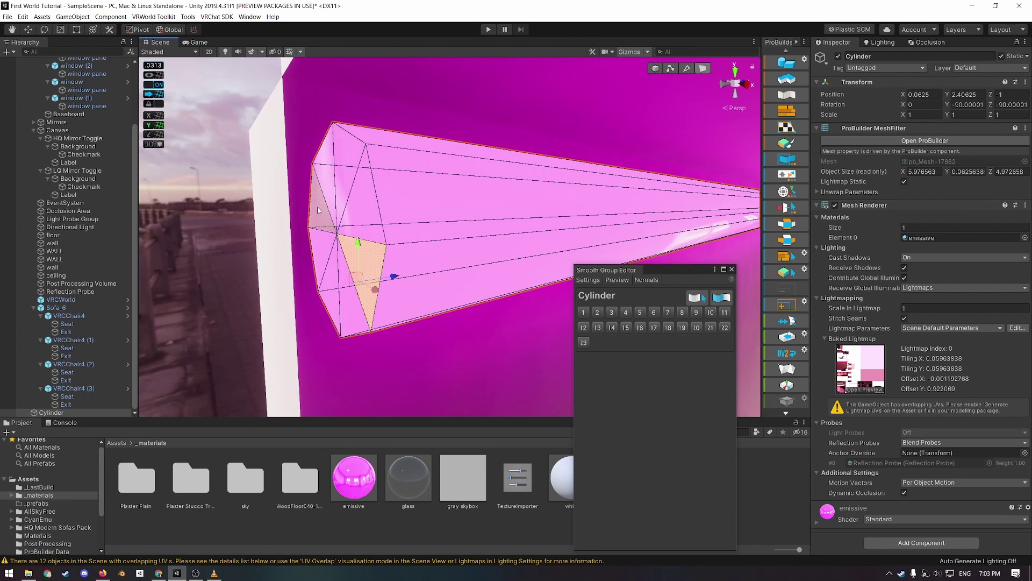
key("ctrl+z")
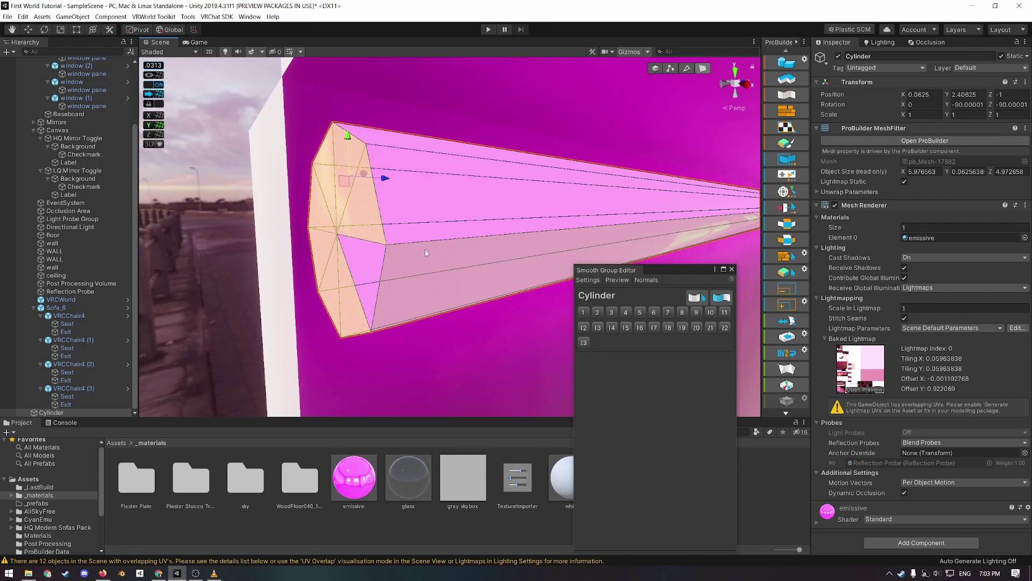
key("BackSpace")
mouse_move(436, 334)
right_mouse_down()
mouse_move(418, 338)
mouse_move(690, 334)
mouse_move(498, 330)
mouse_move(334, 381)
mouse_move(484, 325)
mouse_move(430, 345)
mouse_move(448, 320)
right_mouse_up()
left_click(447, 320)
key("Delete")
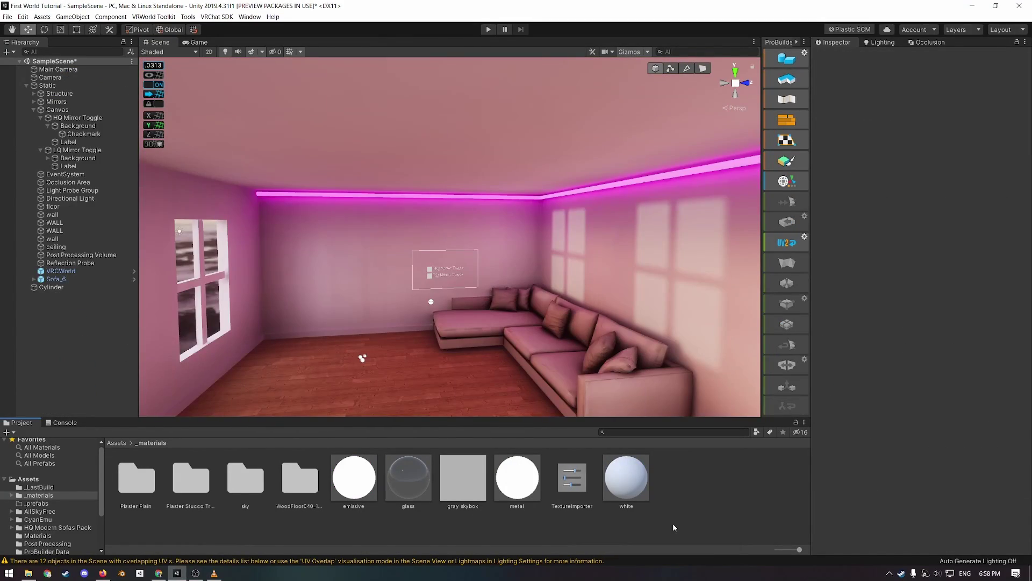